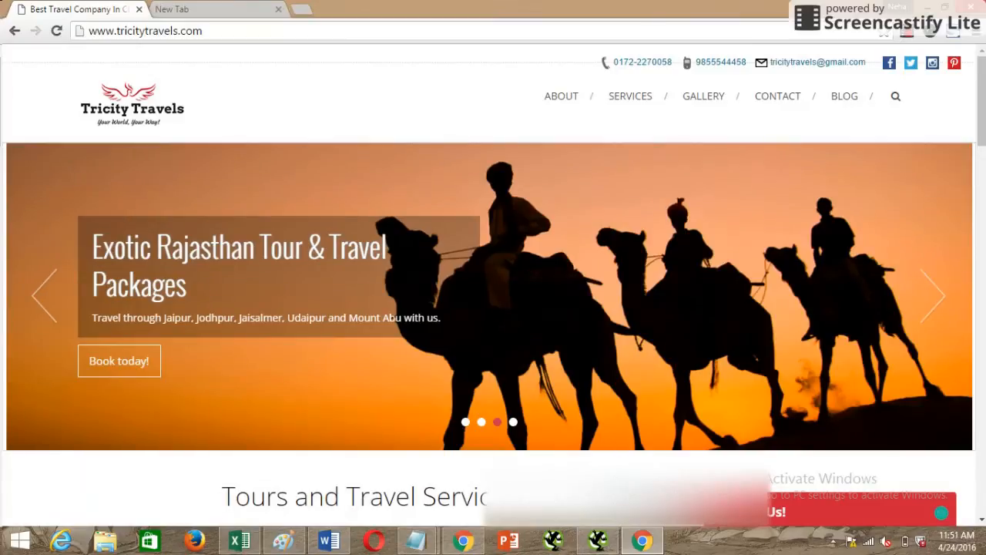
scroll(652, 501, down, 2)
scroll(623, 441, up, 2)
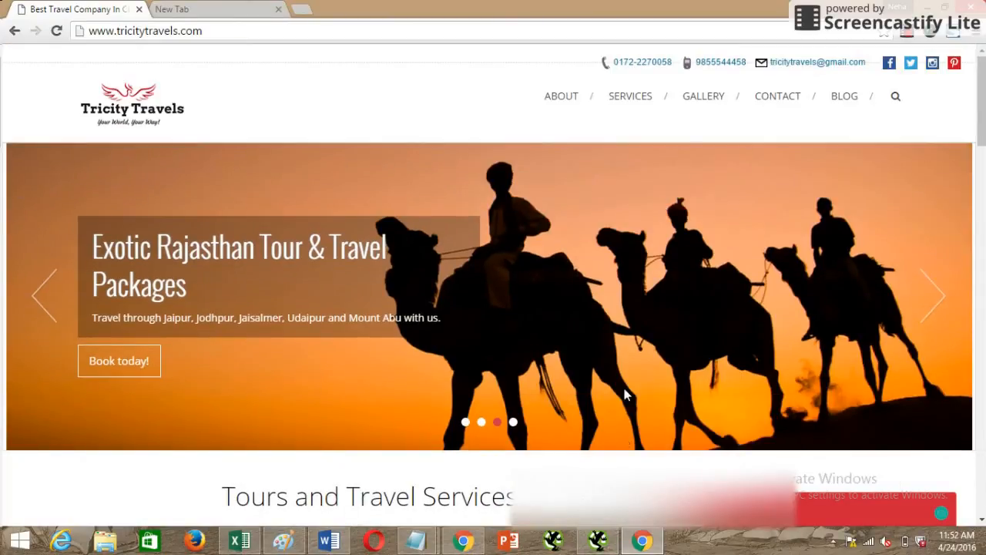
scroll(609, 354, down, 7)
scroll(594, 346, up, 4)
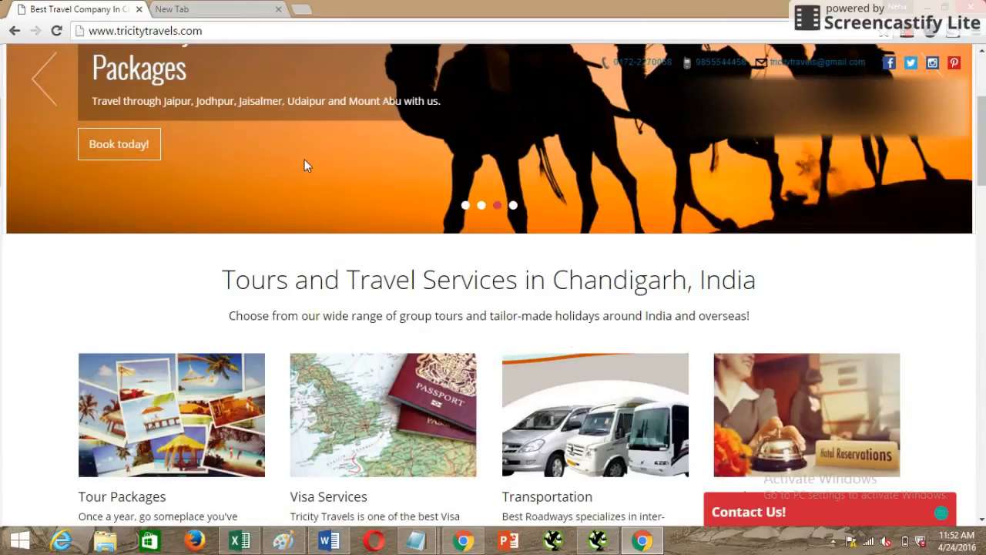
Search Google for "google keyword planner" in the empty browser tab.
click(227, 14)
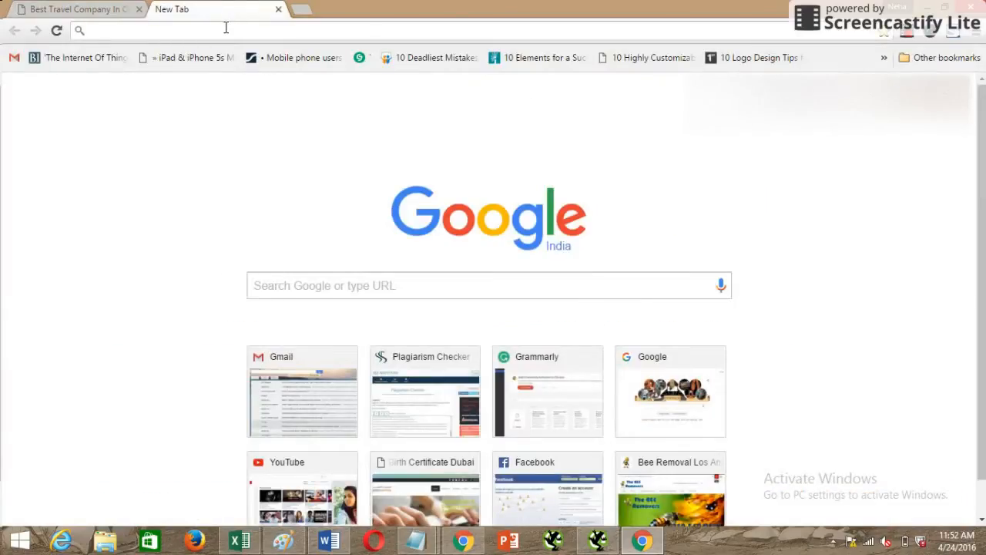
text(google )
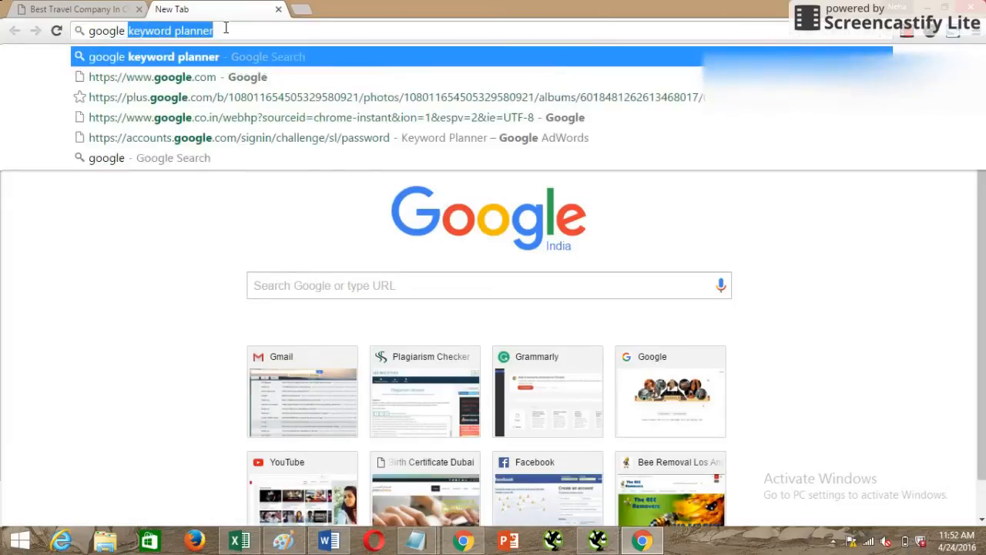
text(k)
key(Return)
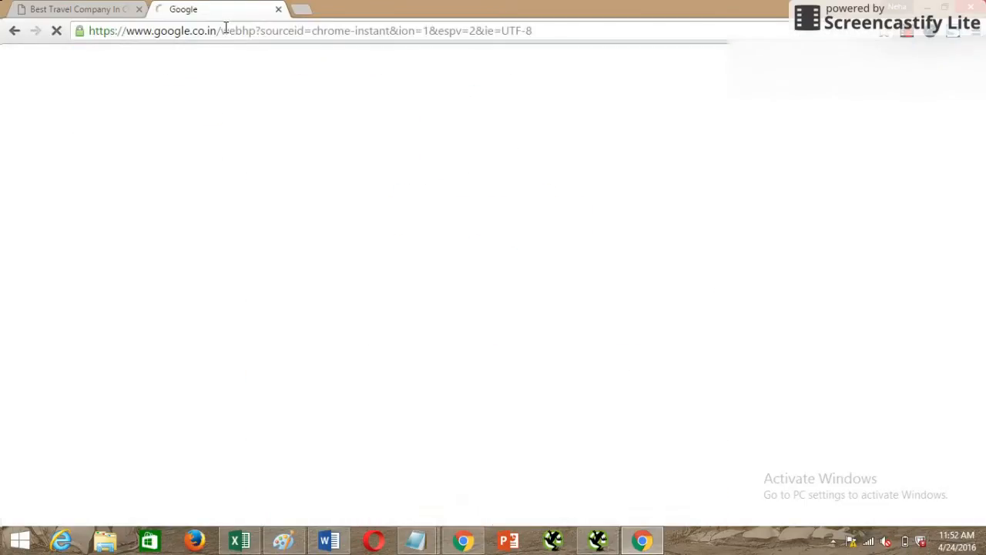
Open the Google AdWords Keyword Planner search result and sign in to AdWords.
scroll(270, 173, down, 2)
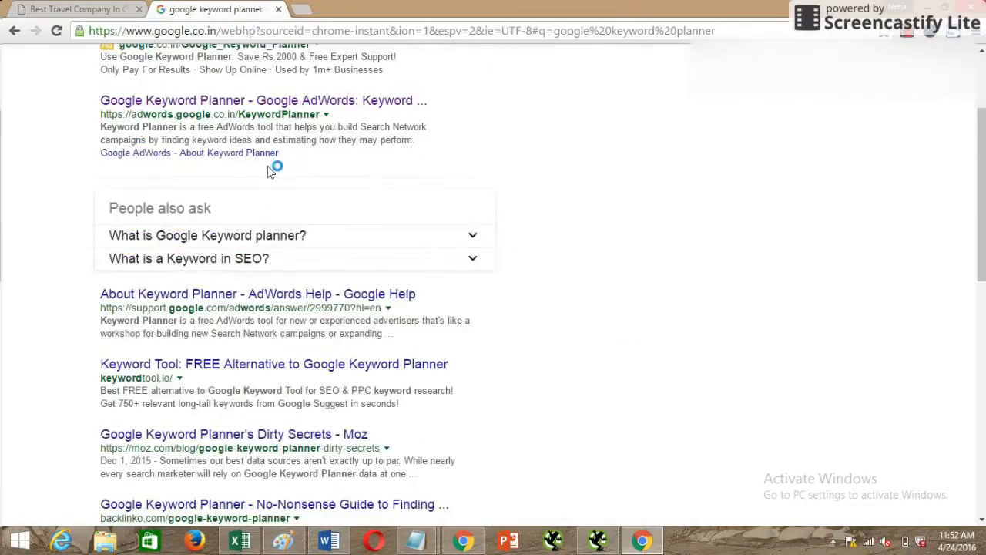
scroll(273, 193, up, 2)
click(218, 248)
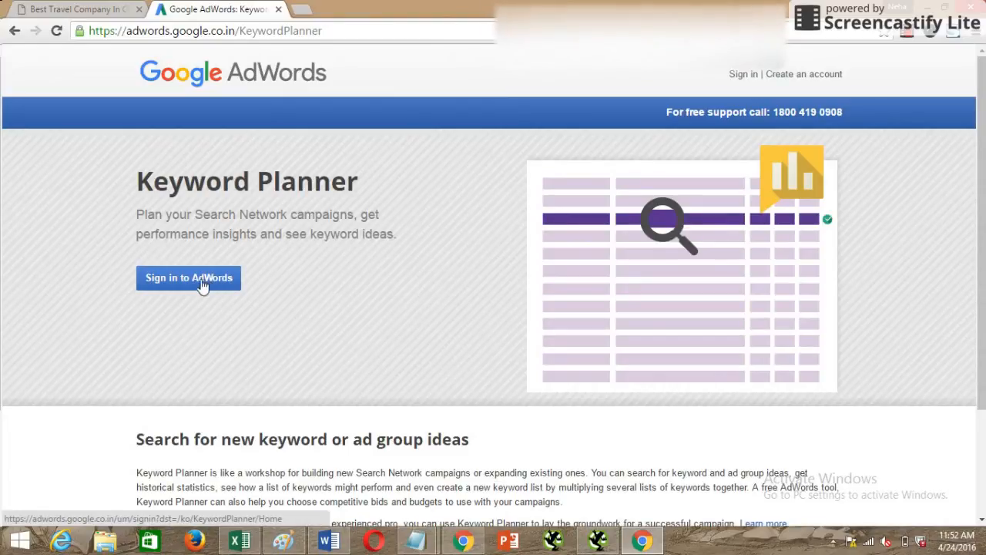
click(202, 285)
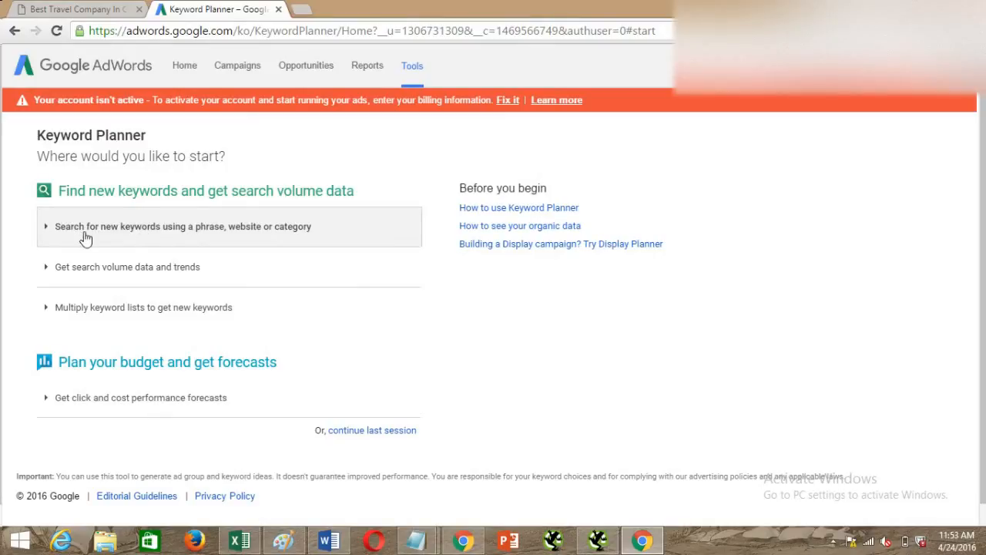
Start a search for new keywords with "travel company in Chandigarh" as the product or service.
click(299, 235)
click(159, 301)
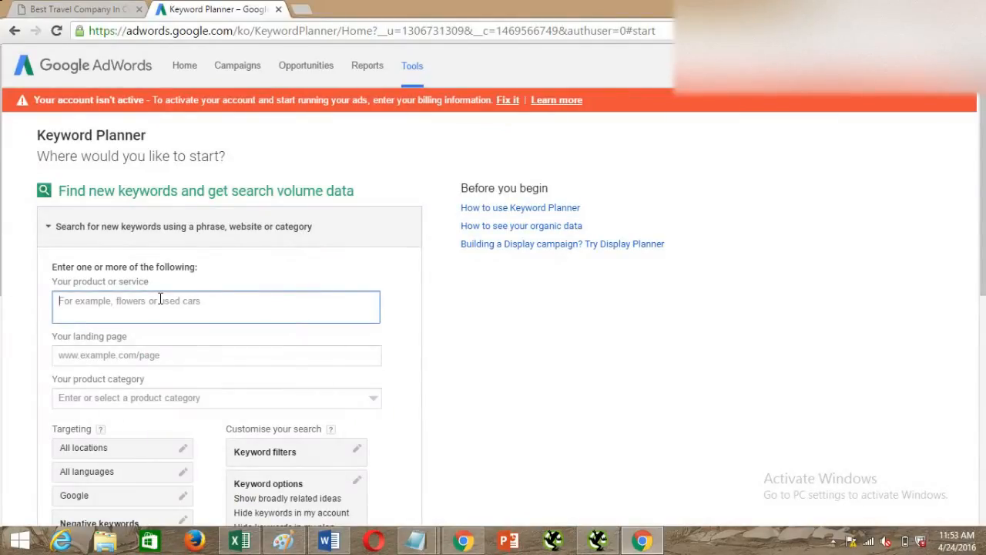
text(travel)
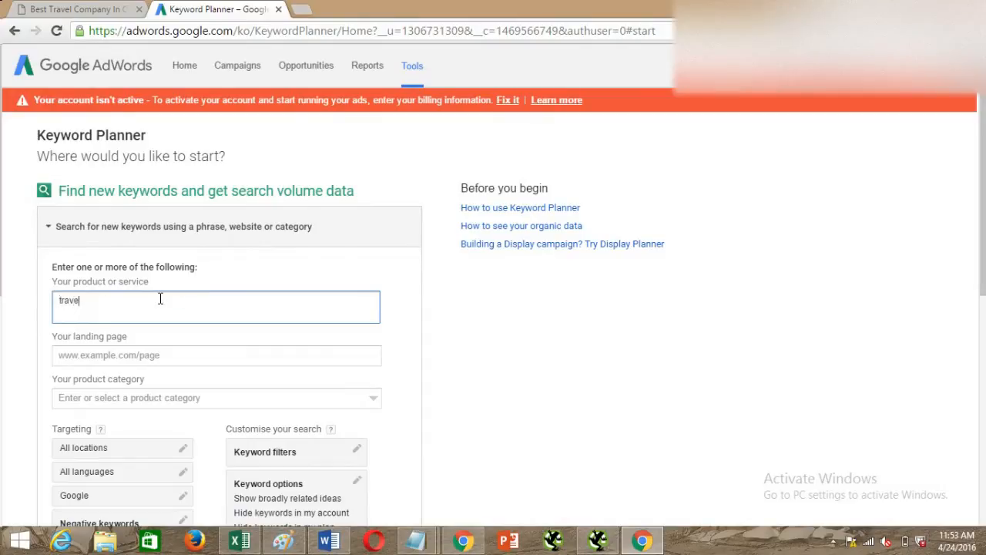
text( company in Chandigarh)
click(123, 354)
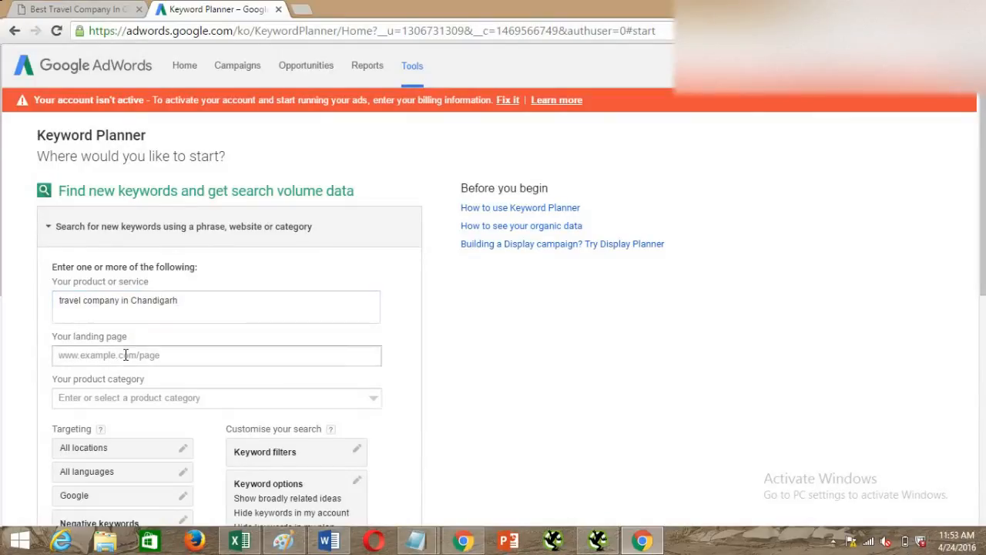
click(77, 9)
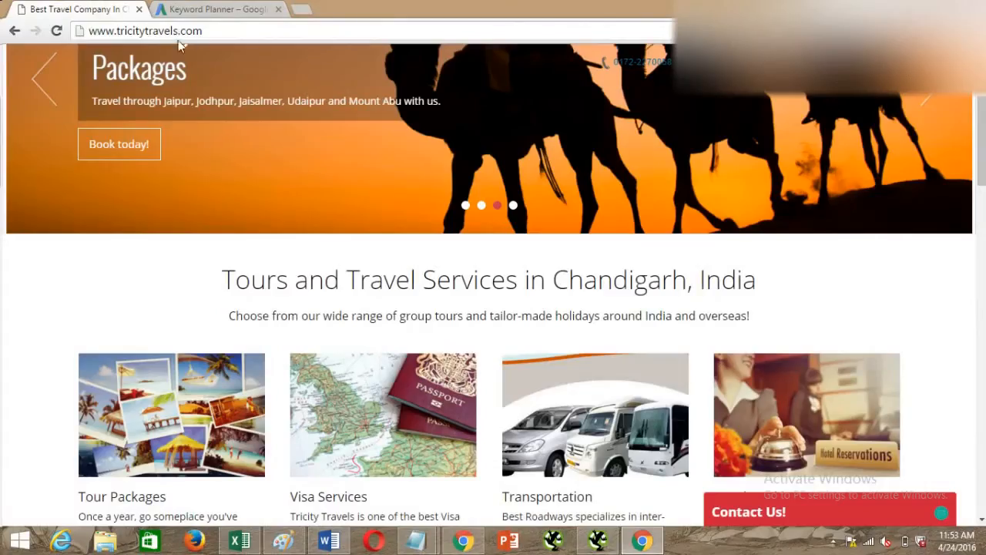
click(231, 31)
key(ctrl+c)
click(215, 9)
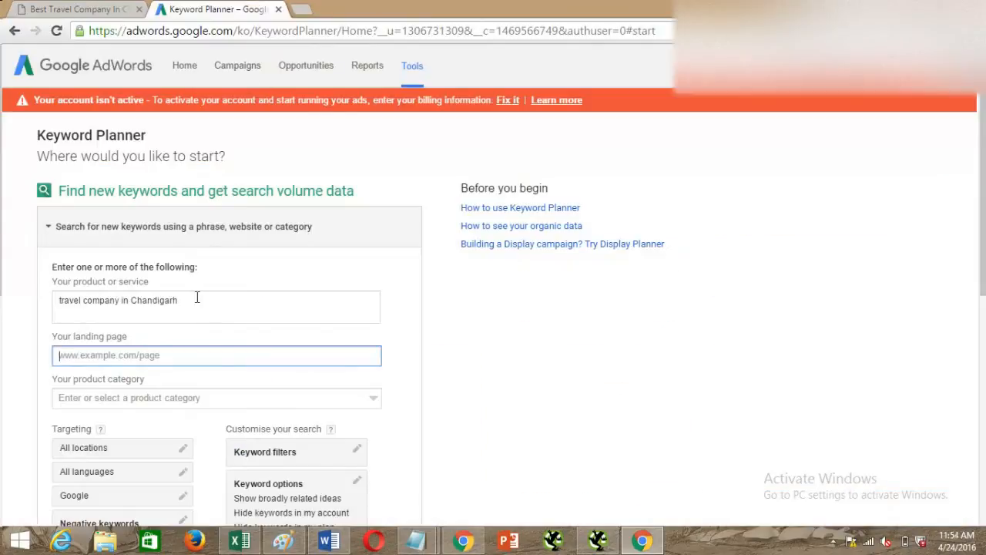
key(ctrl+v)
Set the product category to Holiday Packages under Travel & Tourism and get the keyword ideas.
click(147, 398)
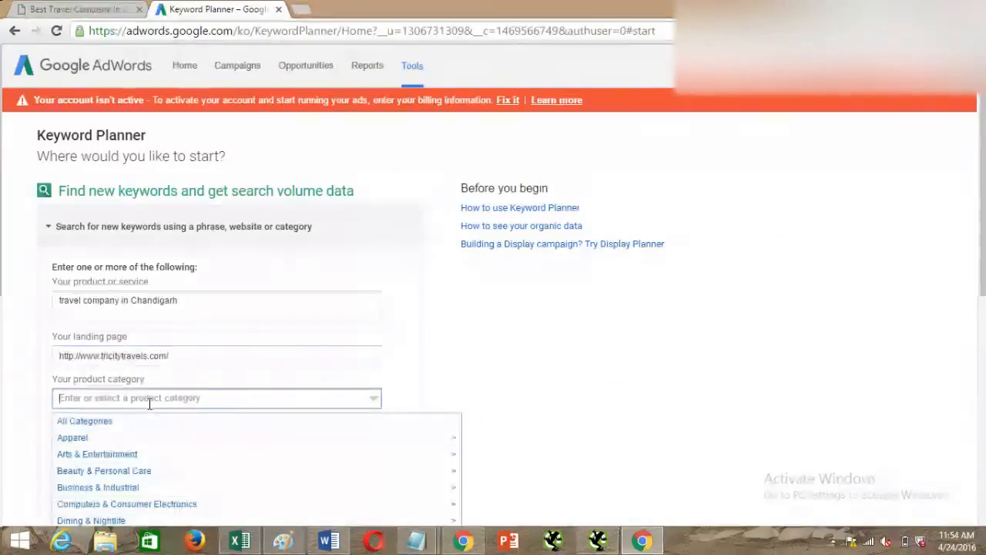
scroll(151, 397, down, 1)
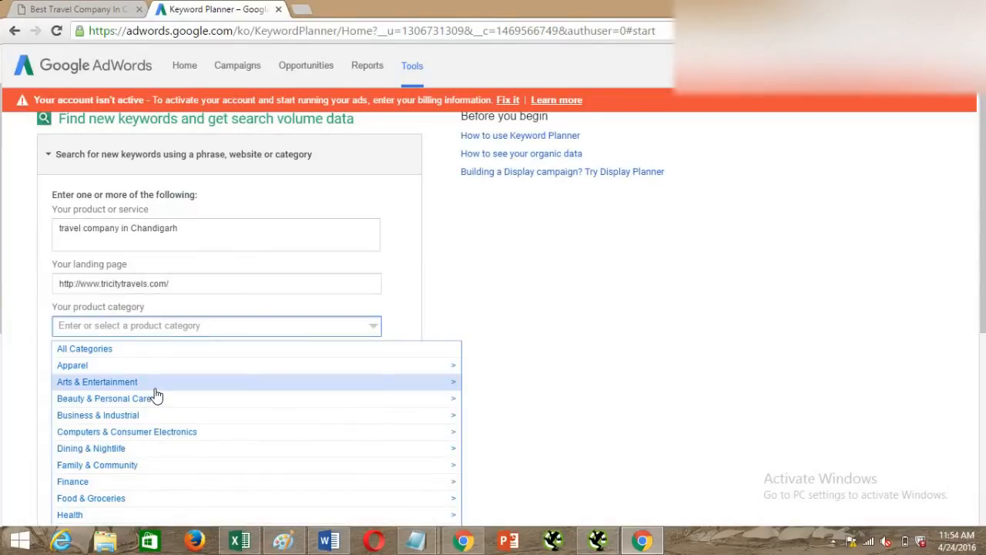
scroll(154, 395, down, 3)
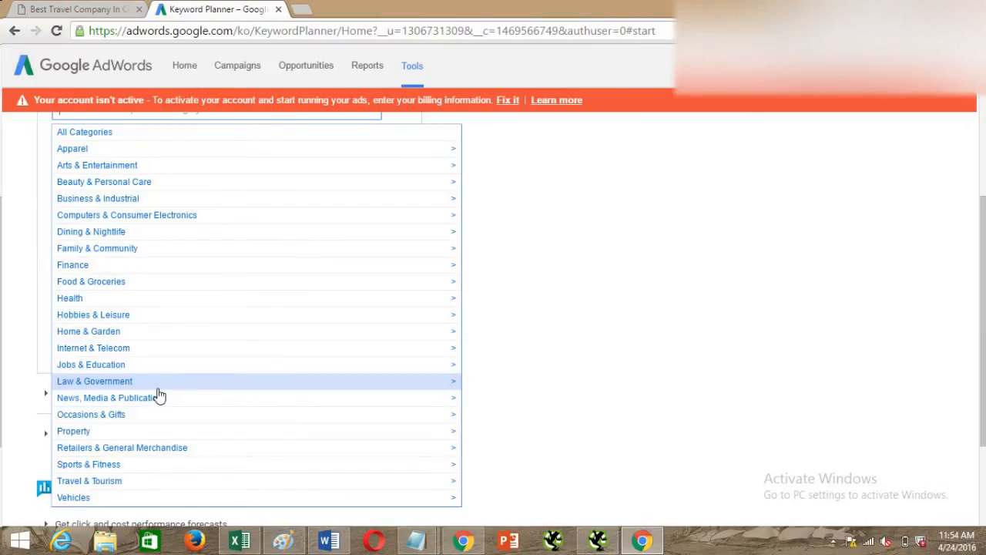
click(121, 483)
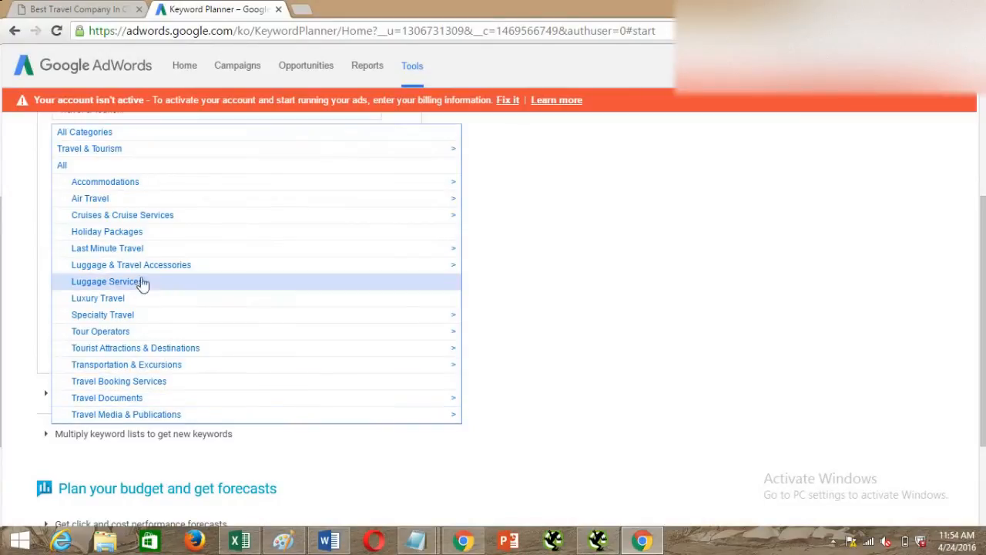
click(123, 232)
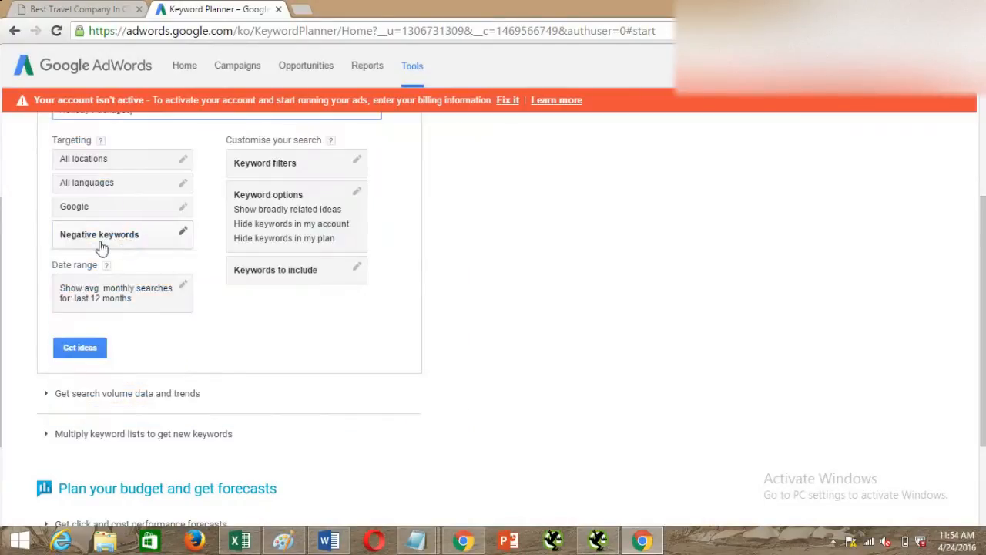
click(85, 351)
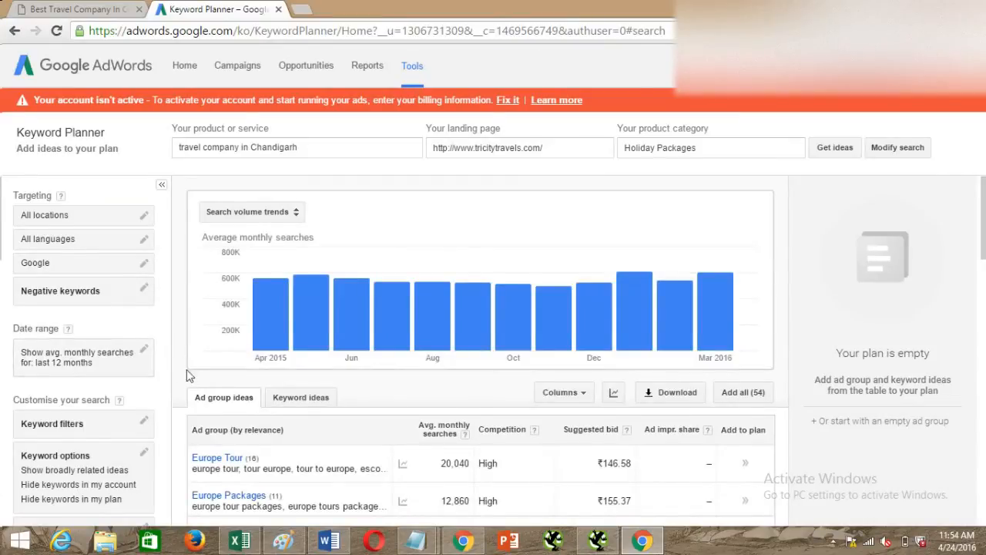
Review the suggested ad groups with their average monthly searches, competition and suggested bids.
scroll(188, 372, down, 1)
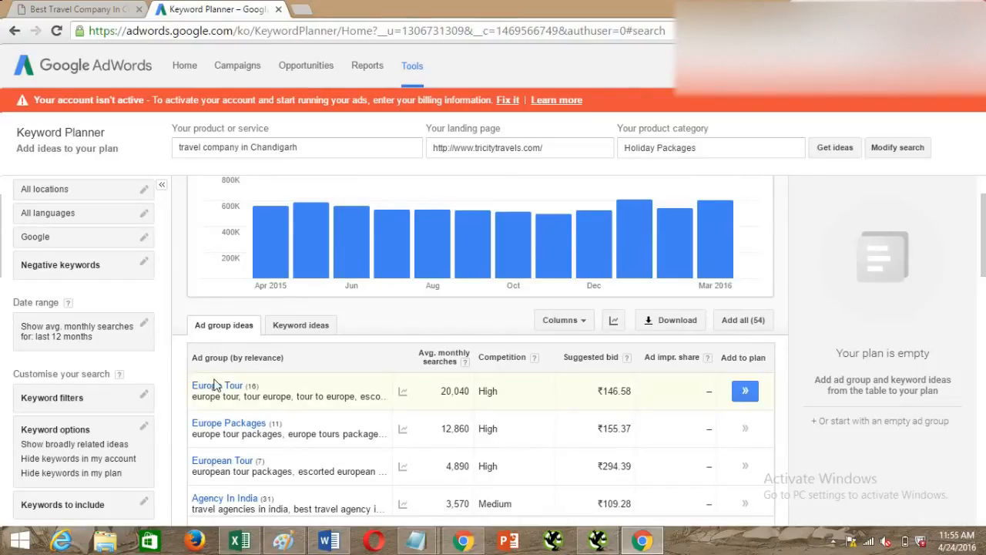
scroll(228, 388, down, 2)
scroll(233, 393, down, 2)
scroll(234, 406, down, 2)
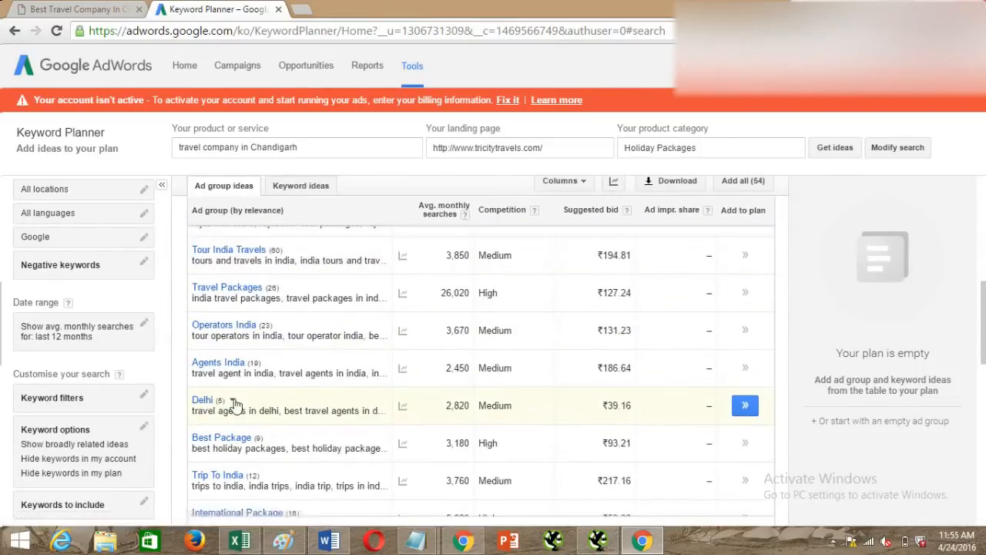
scroll(239, 409, up, 6)
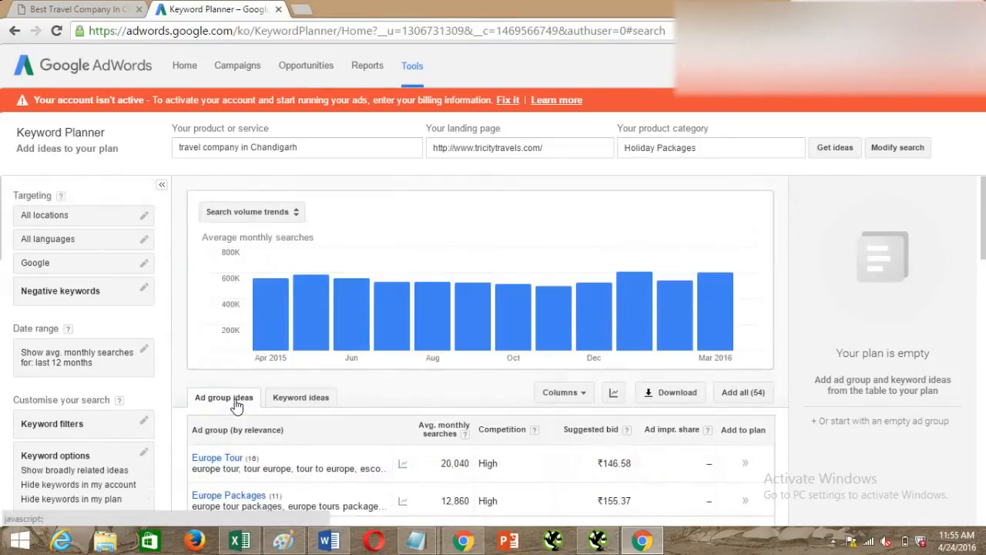
Show the keyword ideas and examine the average monthly searches and suggested bid for "travel company in chandigarh".
click(297, 398)
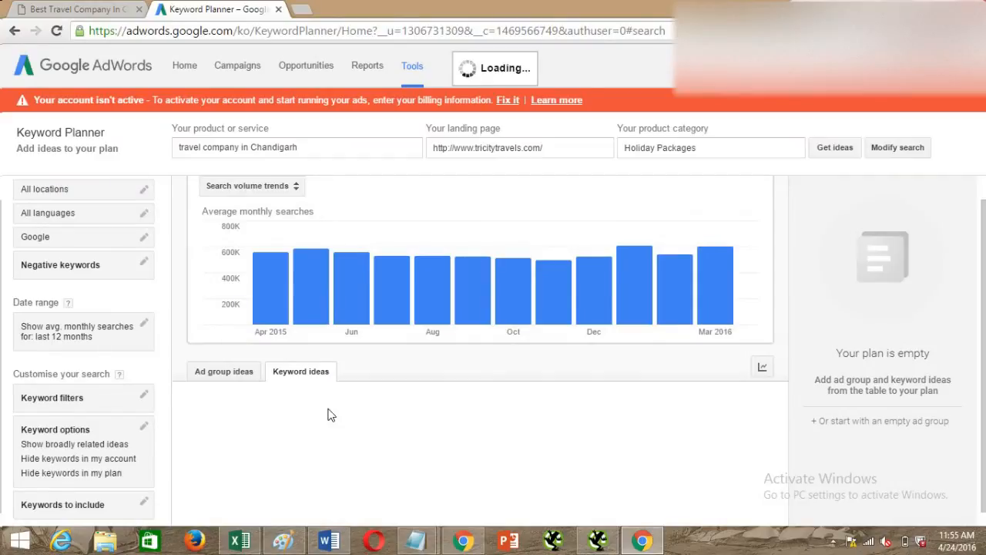
scroll(329, 411, down, 1)
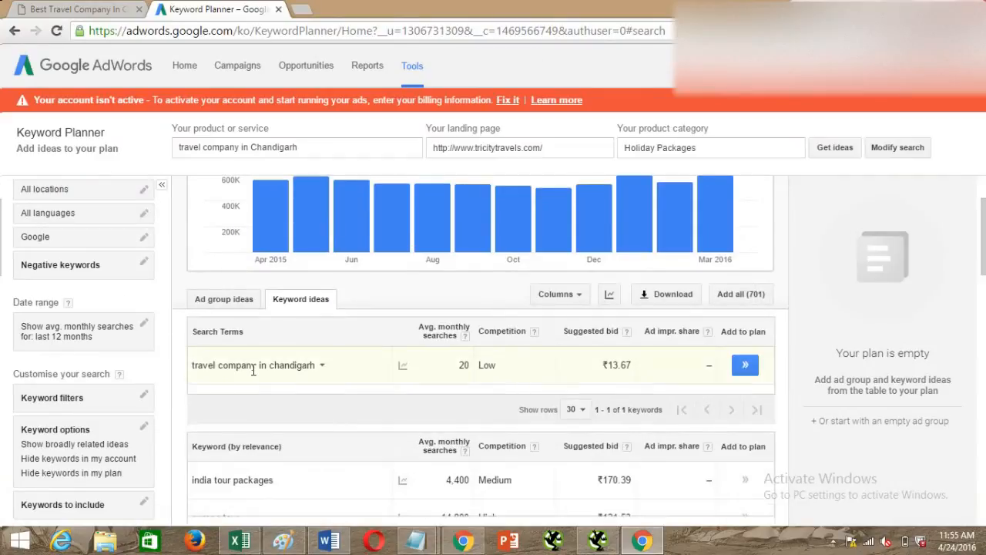
double_click(463, 365)
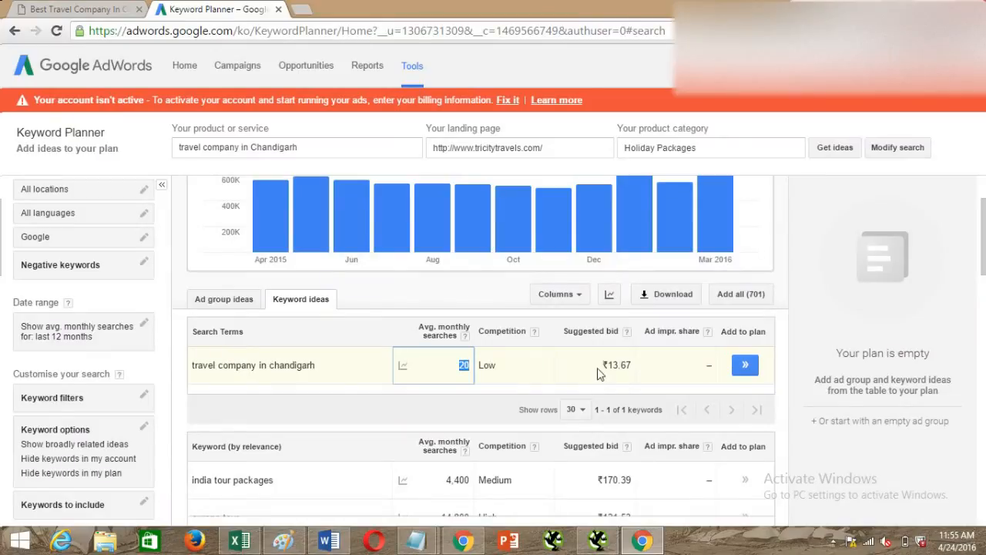
drag(603, 367, 626, 385)
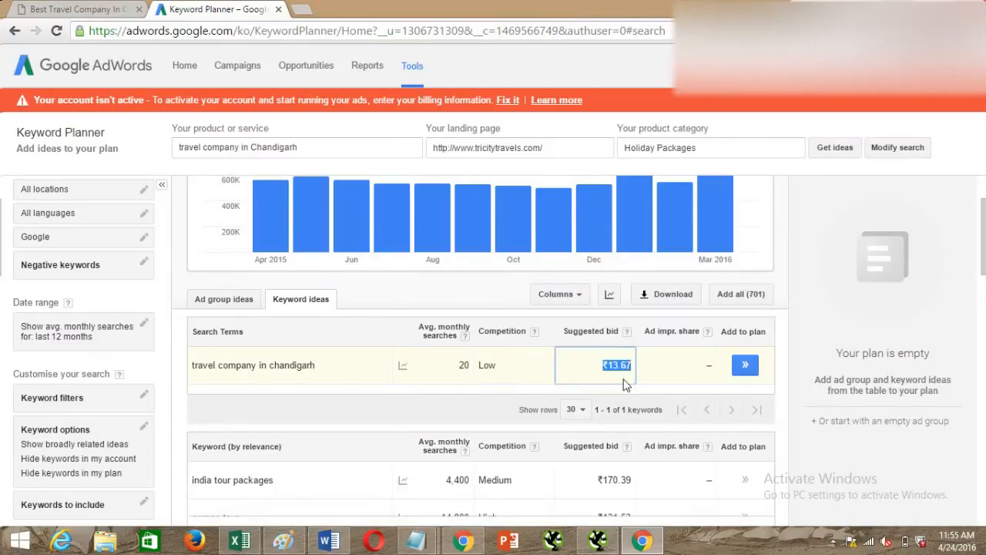
click(436, 404)
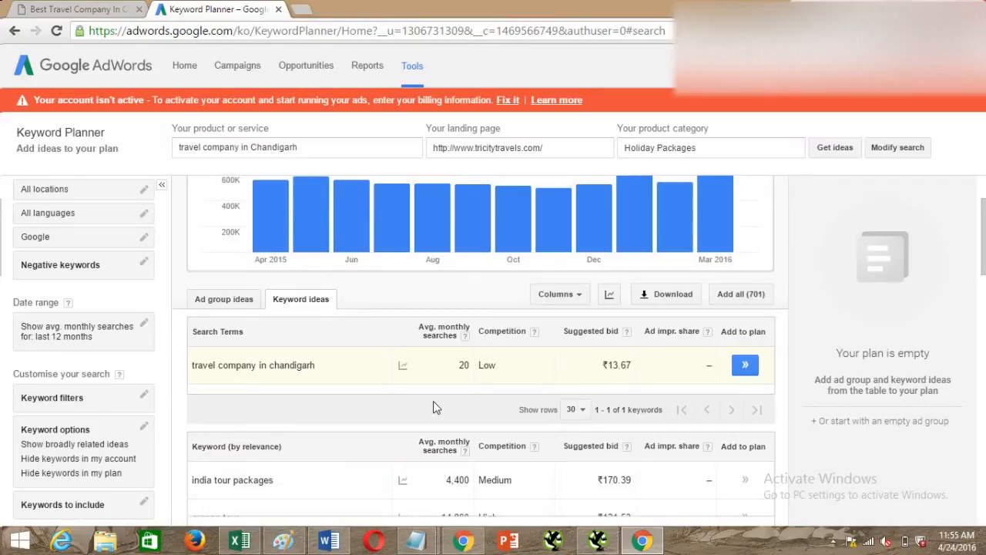
drag(607, 365, 630, 366)
click(632, 367)
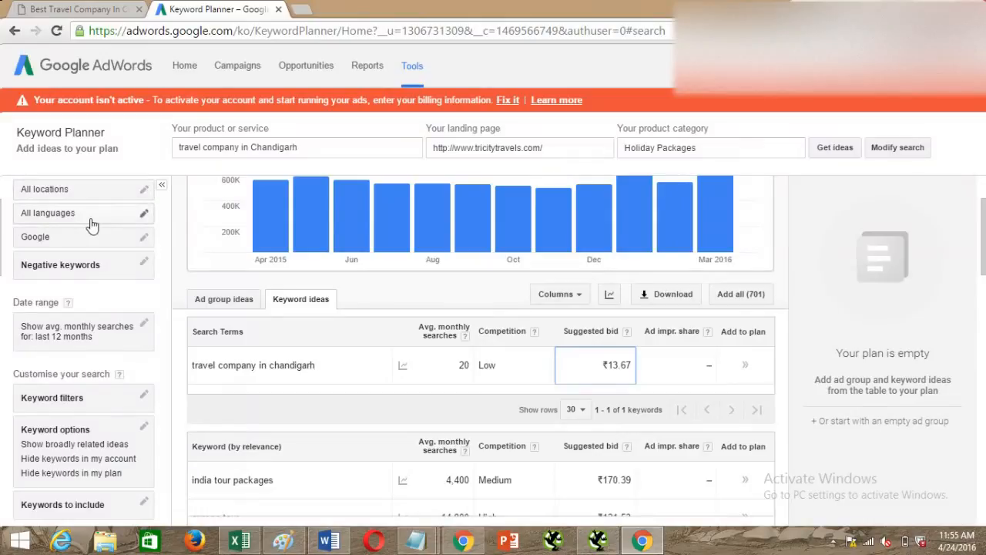
Add the country India as a targeted location for the keyword ideas.
click(138, 193)
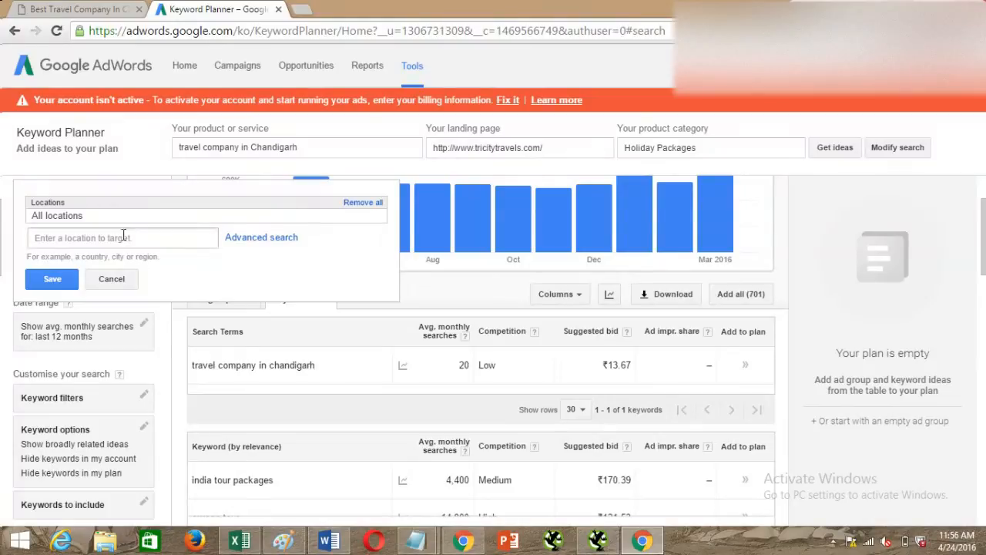
click(123, 236)
text(India)
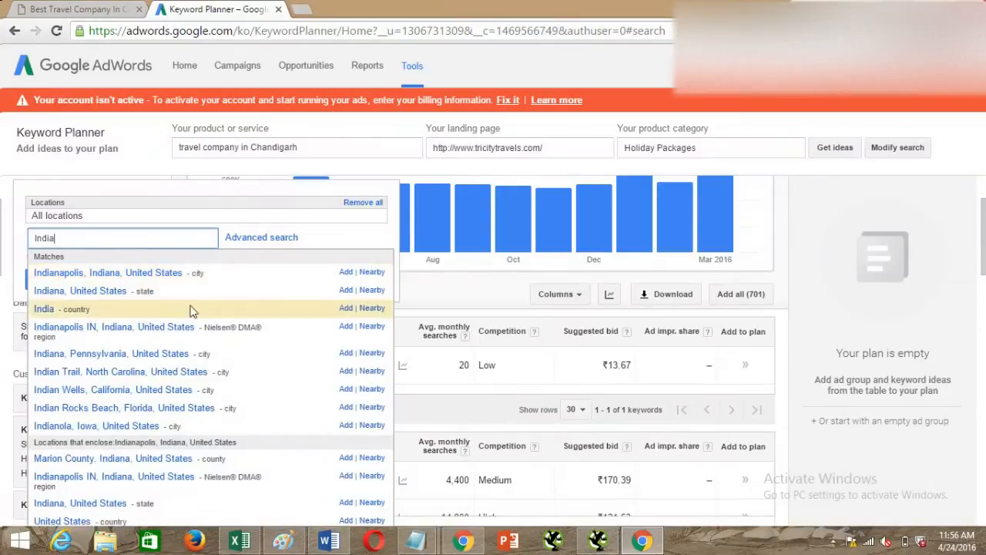
click(345, 308)
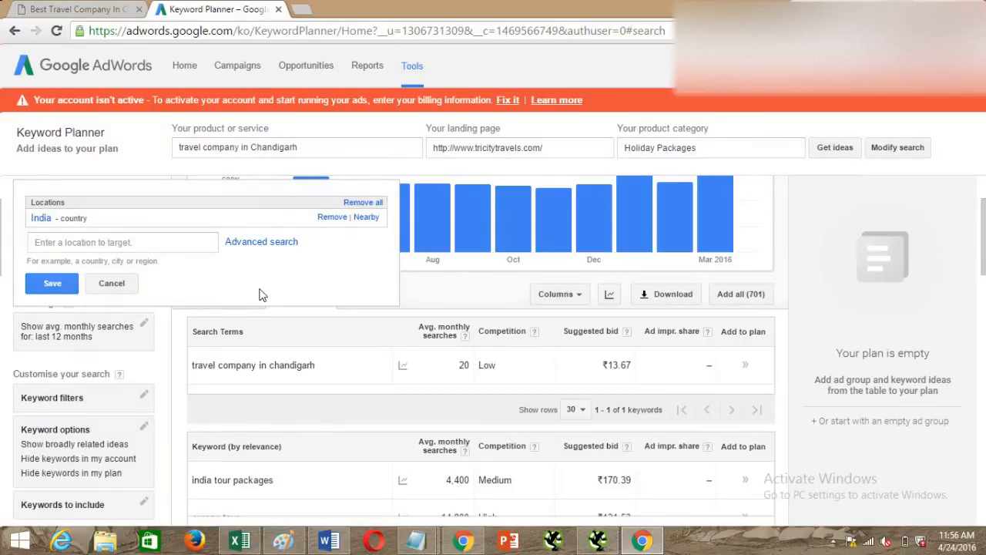
Replace India with the city of Chandigarh, India, as the targeted location and save the location targeting.
click(328, 219)
click(105, 237)
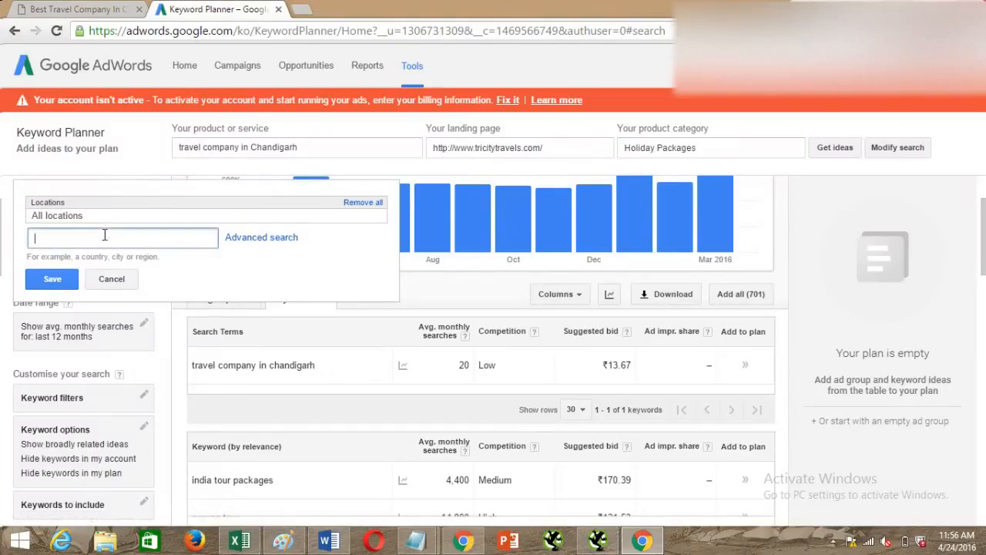
text(Chandi)
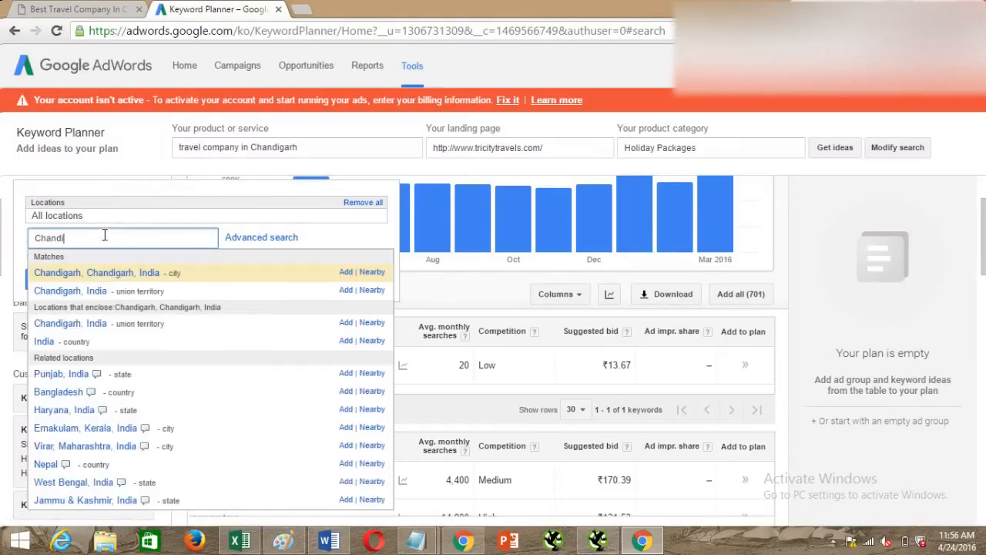
text(garh)
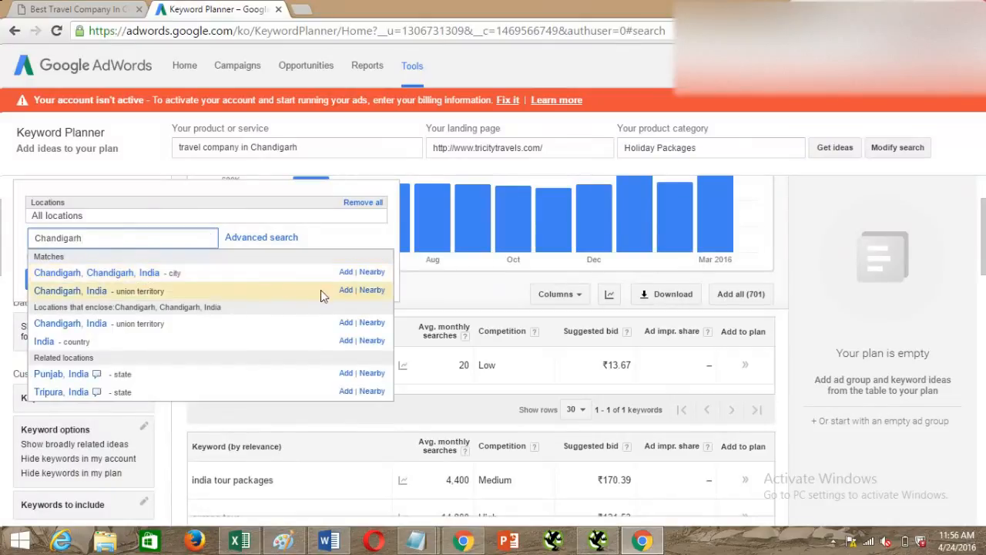
click(345, 272)
click(53, 287)
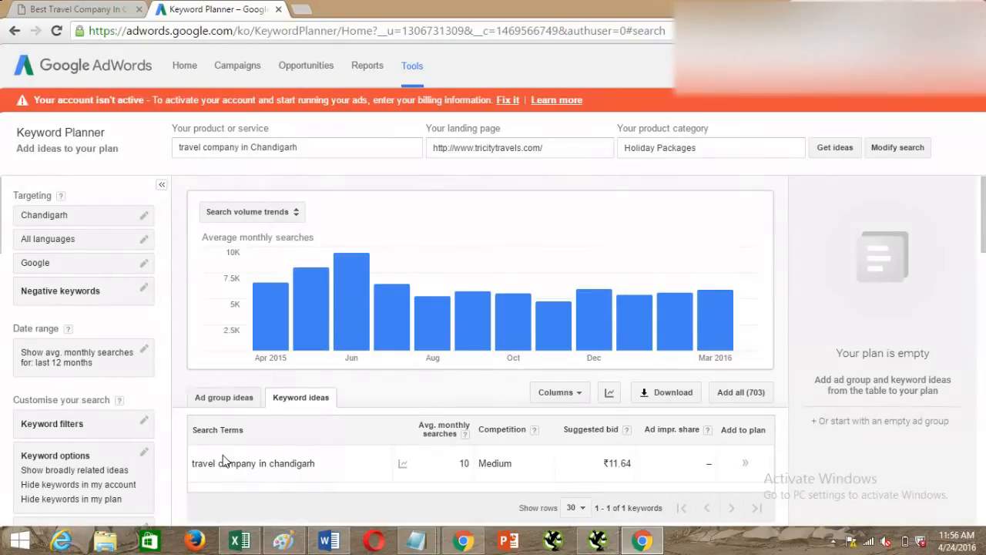
Replace Chandigarh with the country India as the targeted location and save the location targeting.
click(145, 216)
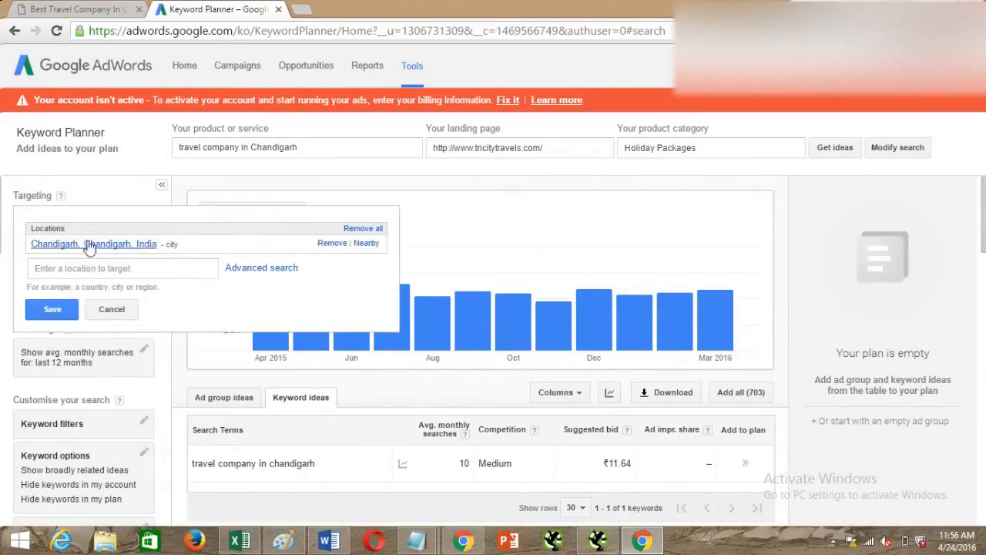
click(327, 244)
click(117, 262)
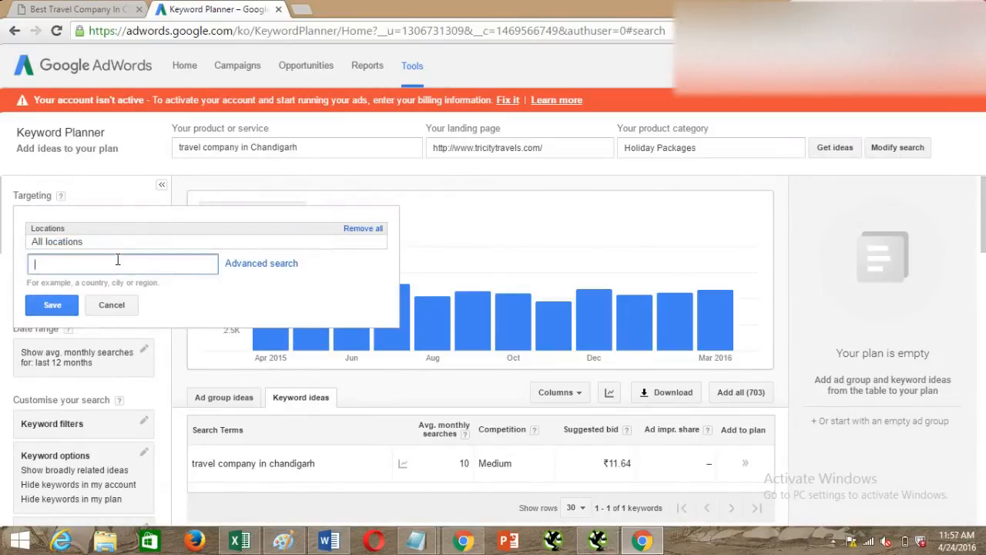
text(India)
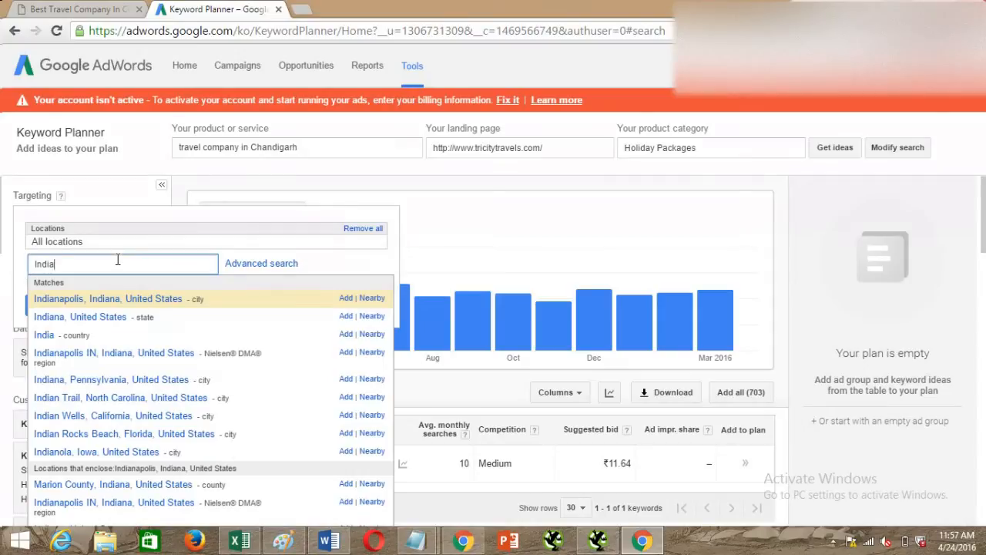
click(345, 334)
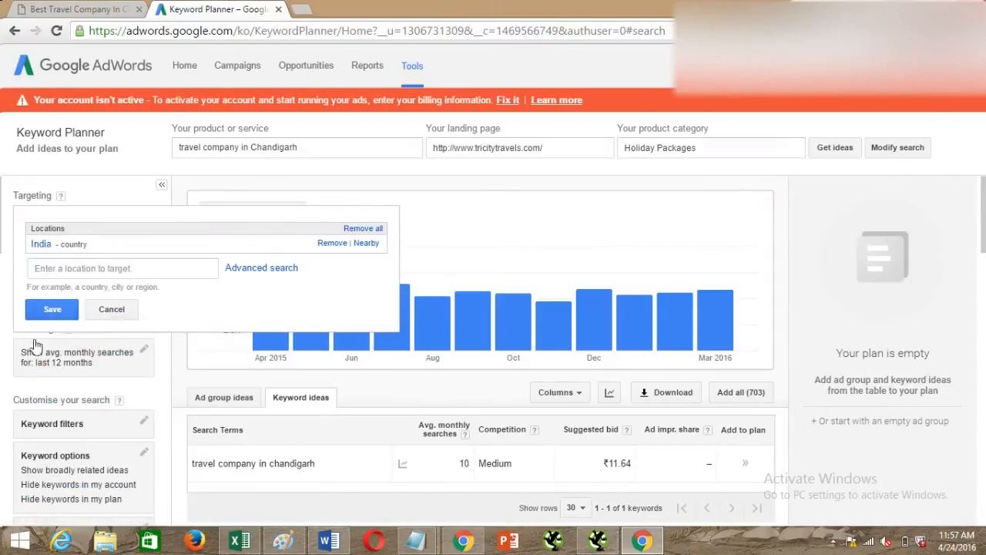
click(47, 308)
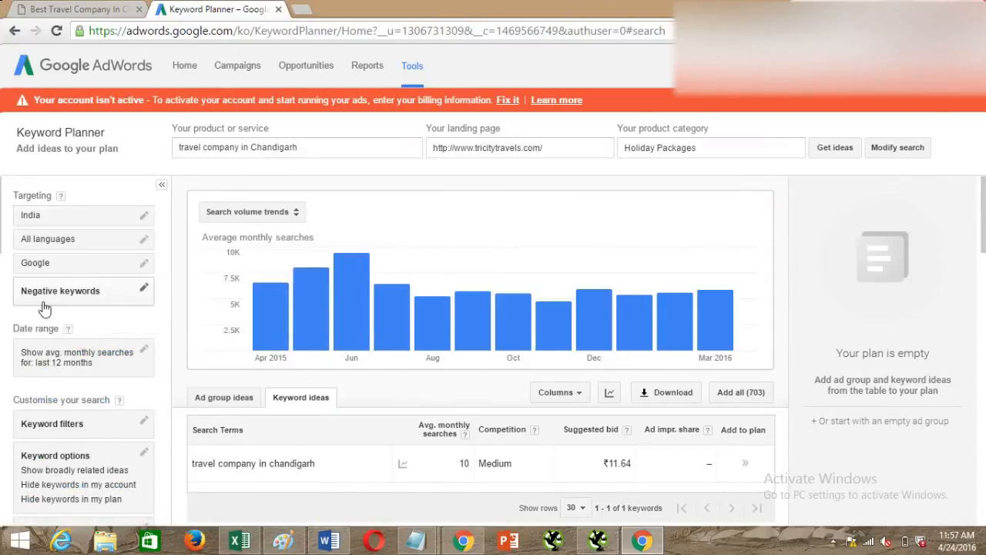
View the language targeting choices and the date range's comparison options, leaving both without saving.
click(144, 240)
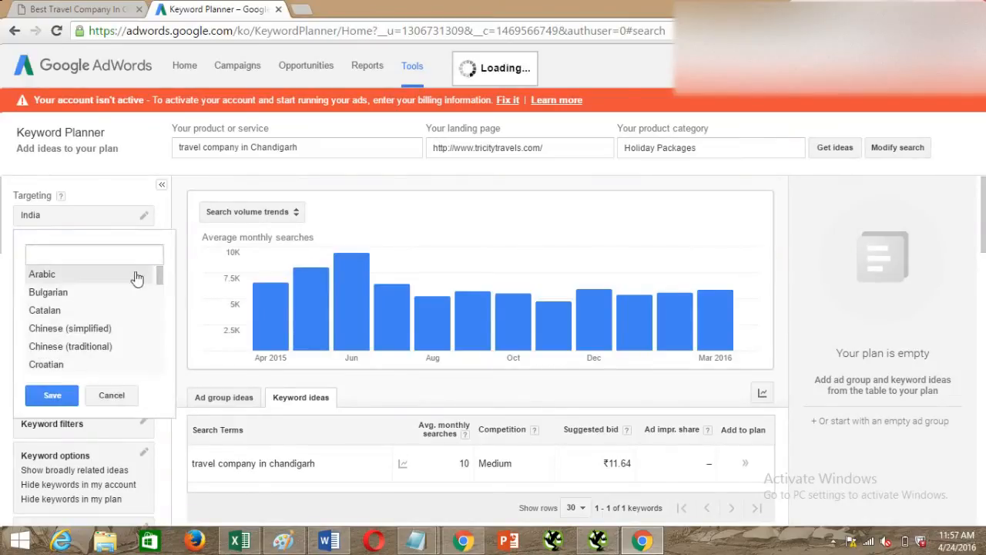
click(111, 394)
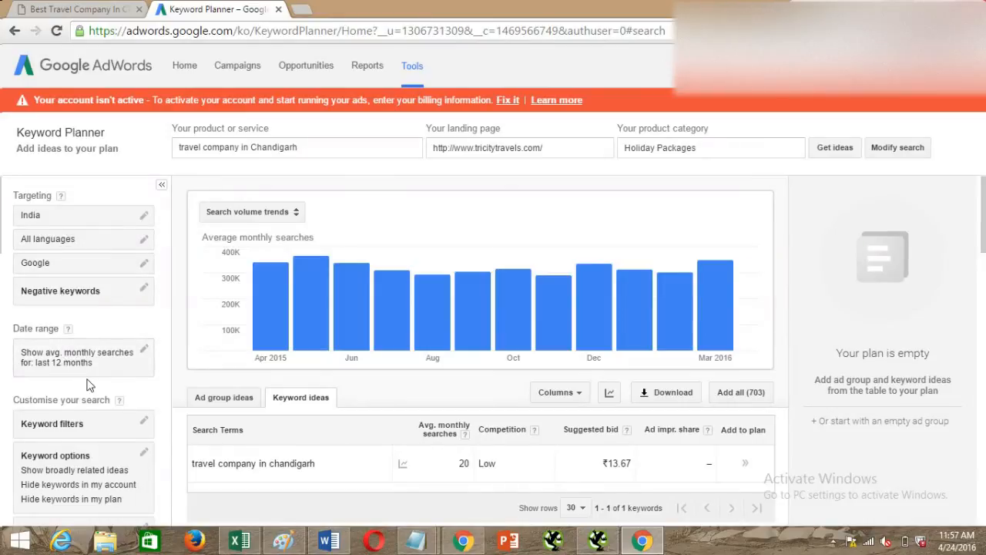
click(138, 351)
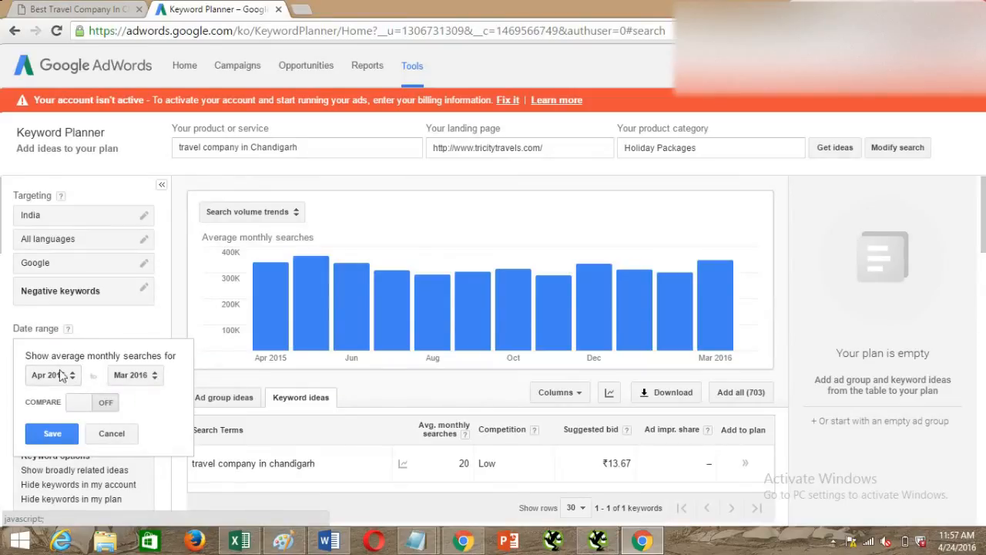
click(103, 409)
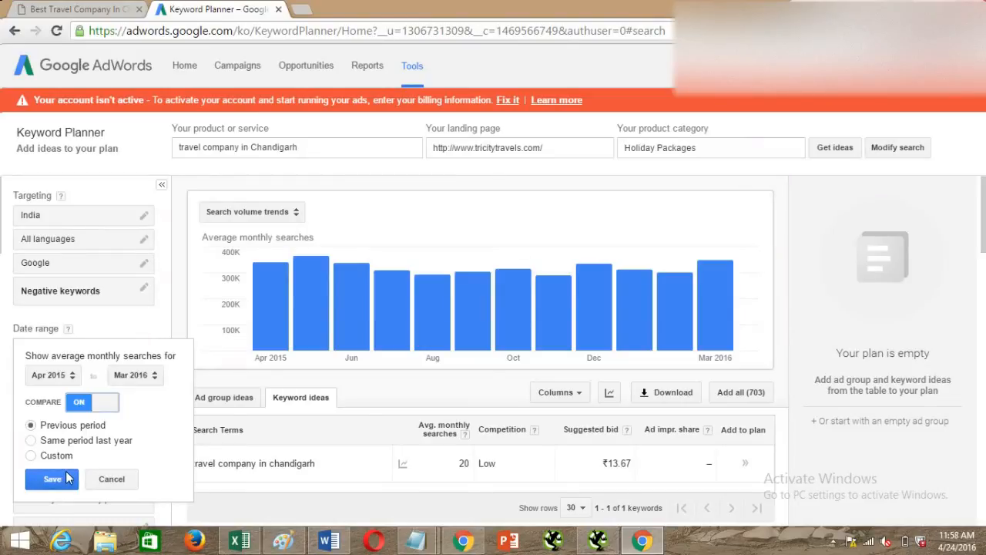
click(107, 484)
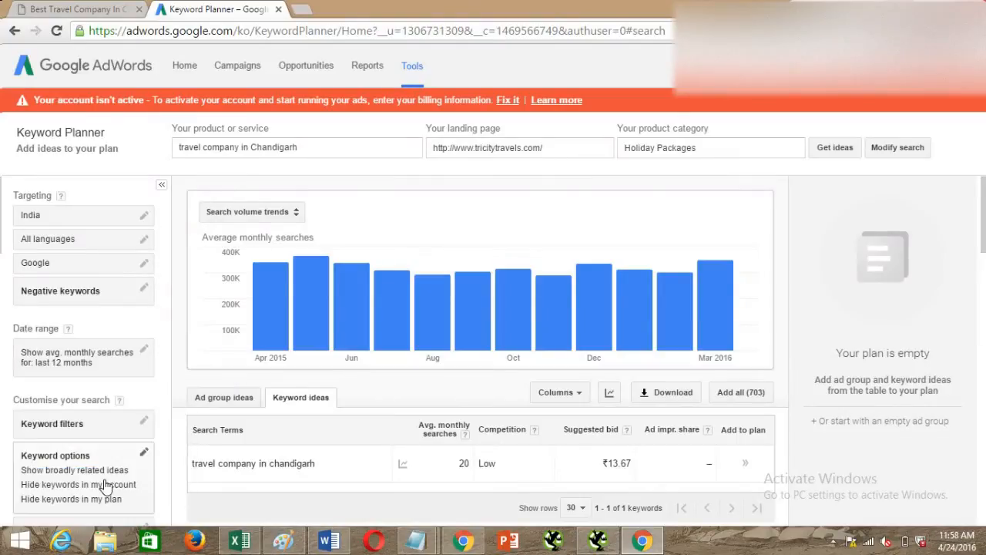
Review the keyword ideas for India, checking the average monthly searches and competition of "travel company in chandigarh".
scroll(656, 383, down, 2)
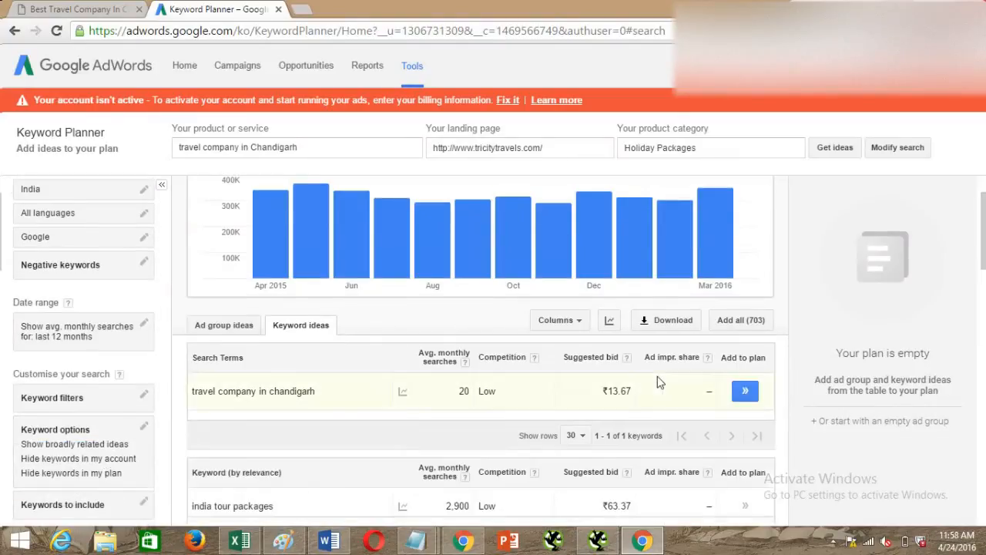
scroll(654, 384, down, 1)
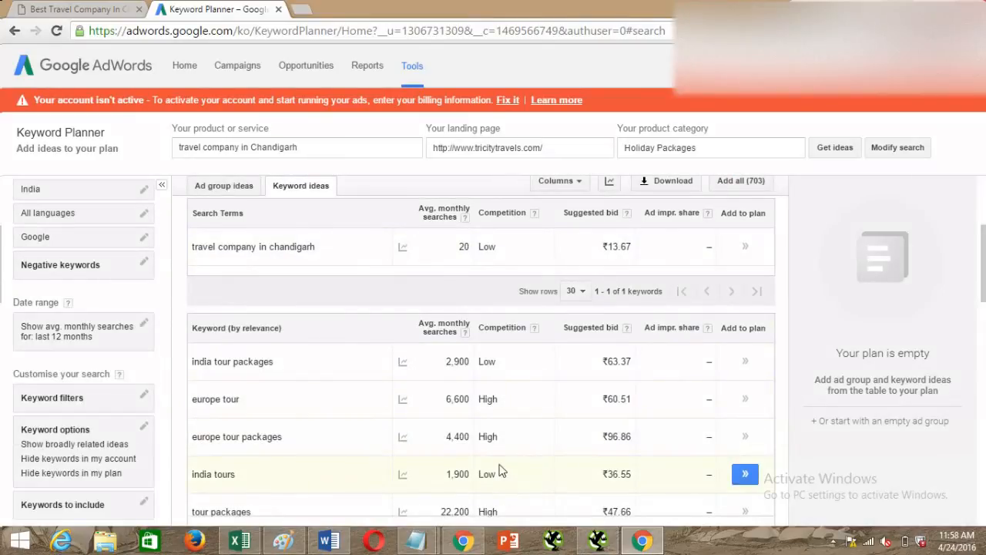
mouse_move(398, 396)
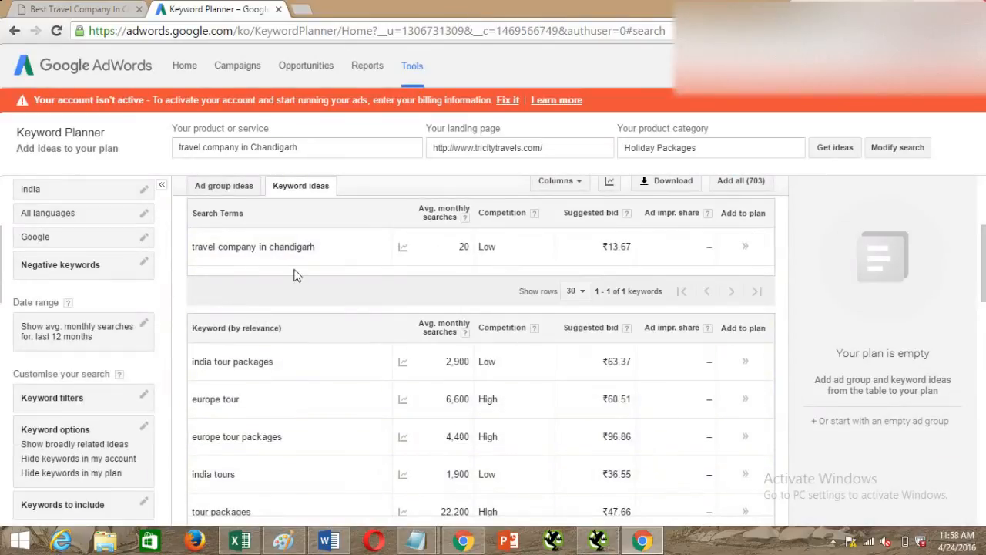
double_click(466, 247)
double_click(483, 247)
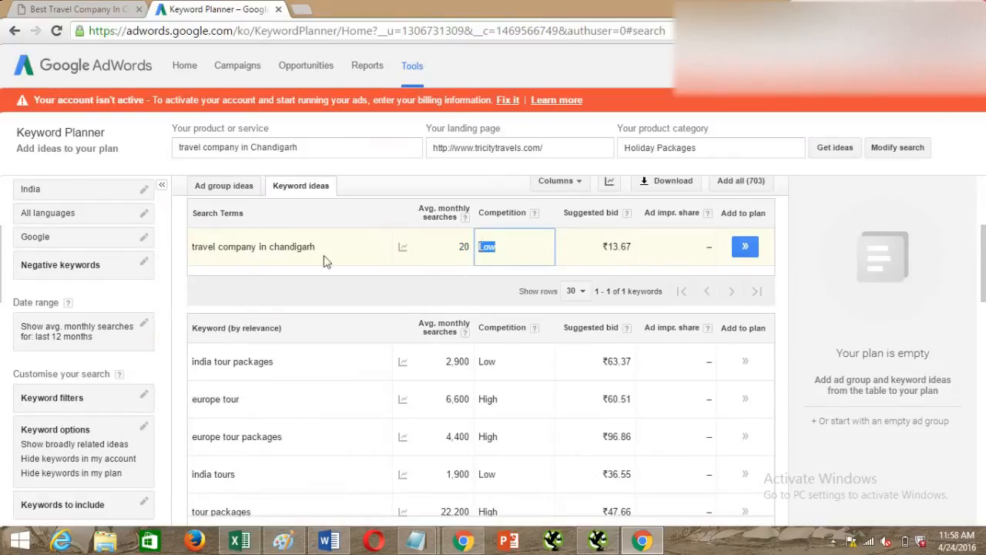
Switch to the blank Excel workbook, widen column A and try to paste the search term "travel company in chandigarh" into cell A1.
drag(193, 248, 324, 252)
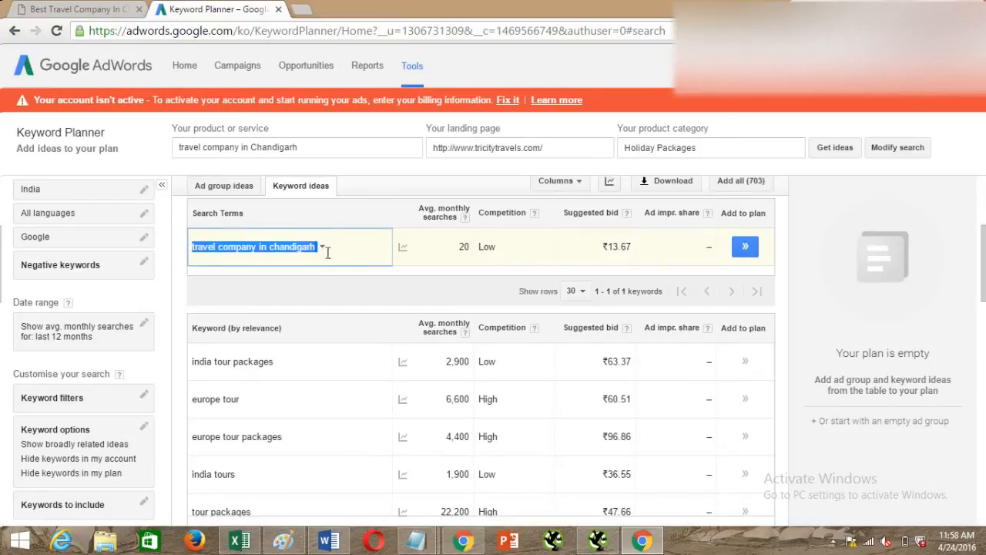
click(240, 540)
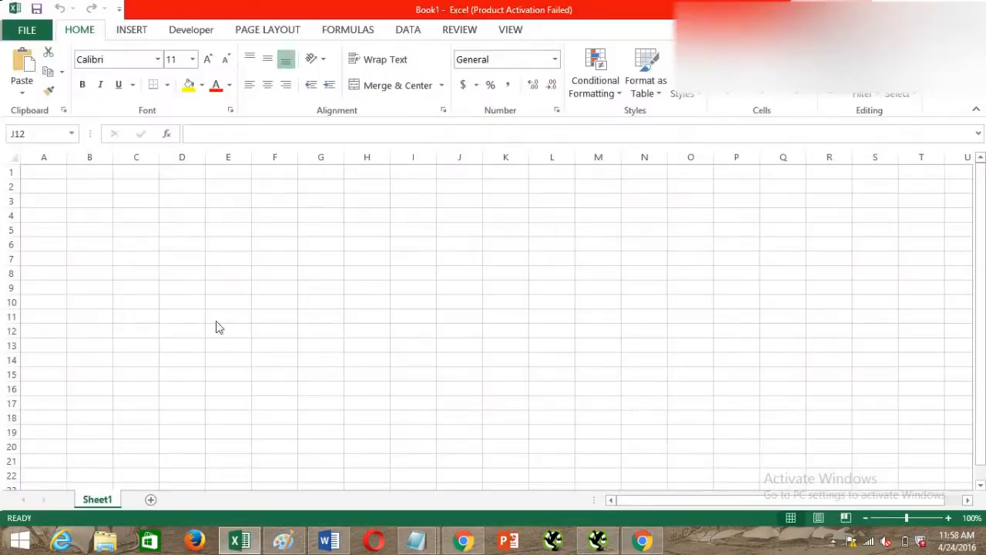
drag(67, 158, 188, 160)
click(79, 173)
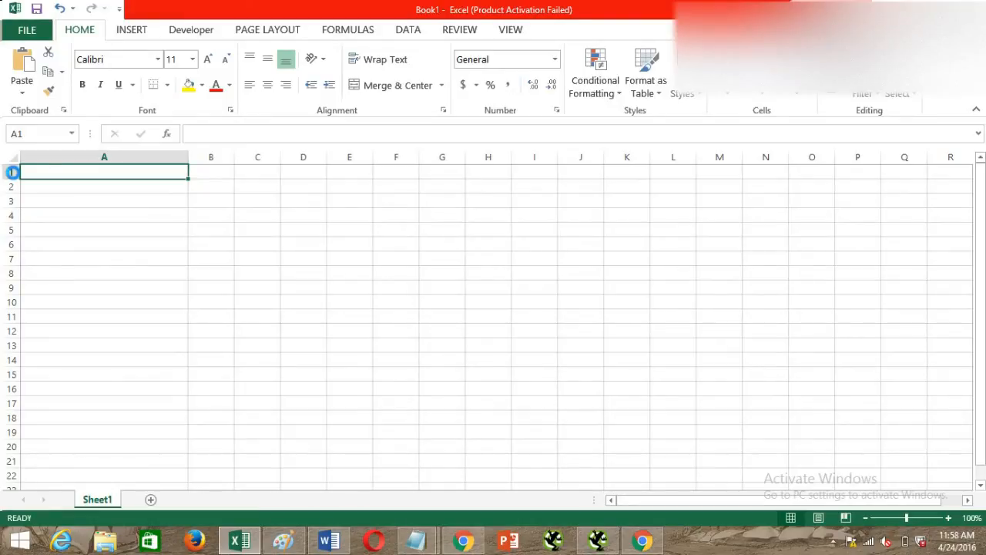
key(ctrl+v)
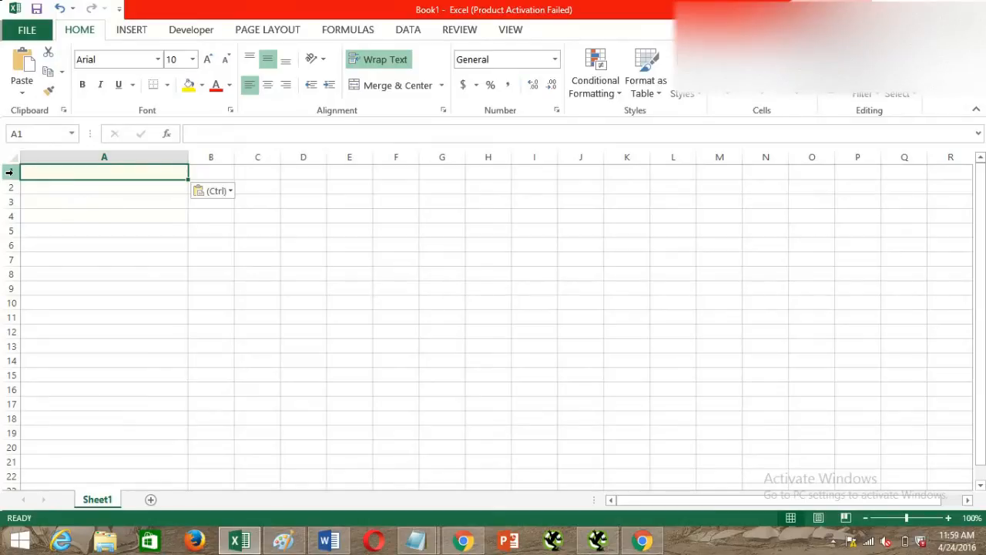
Copy the search term "travel company in chandigarh" from Keyword Planner into cell A1 of the Excel sheet, without the trailing line break.
key(alt+Tab)
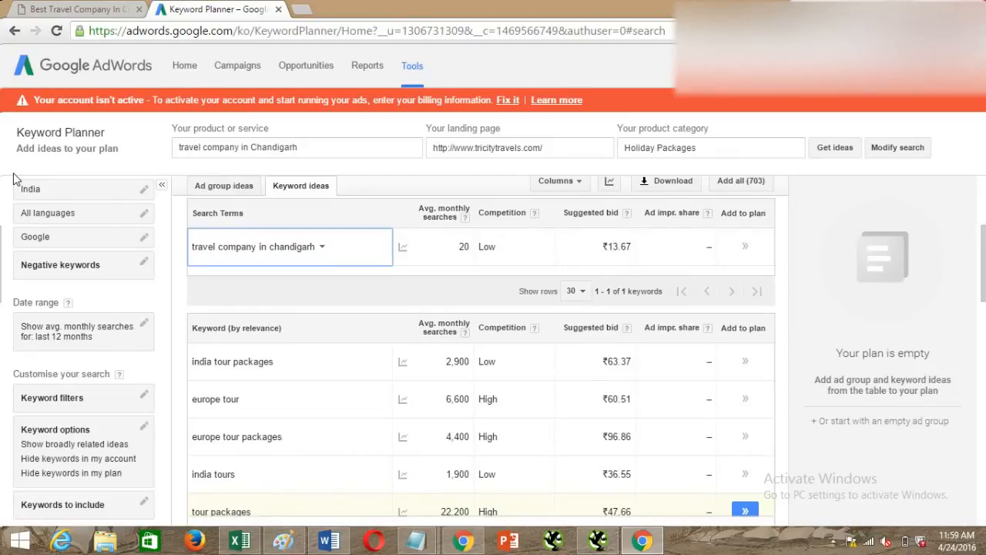
key(alt+Tab)
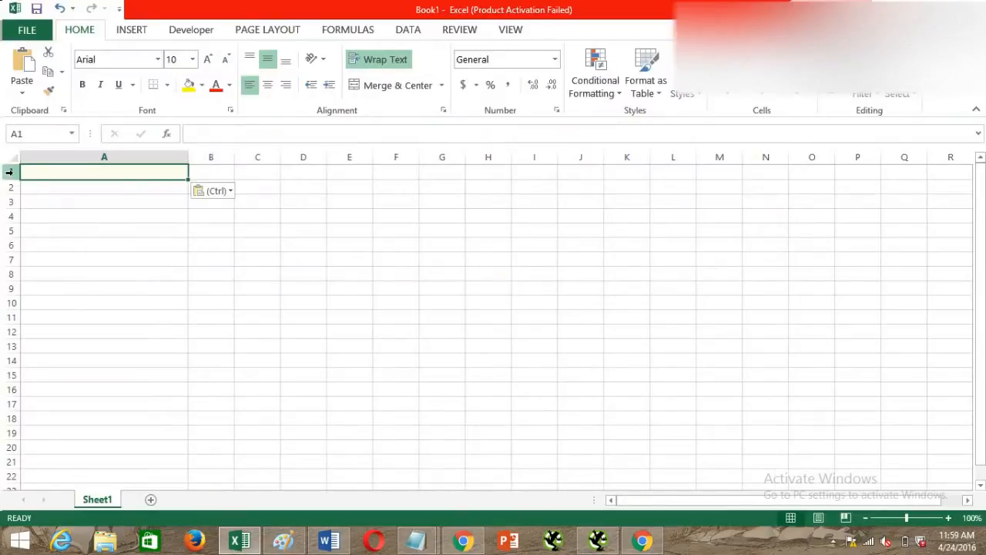
key(alt+Tab)
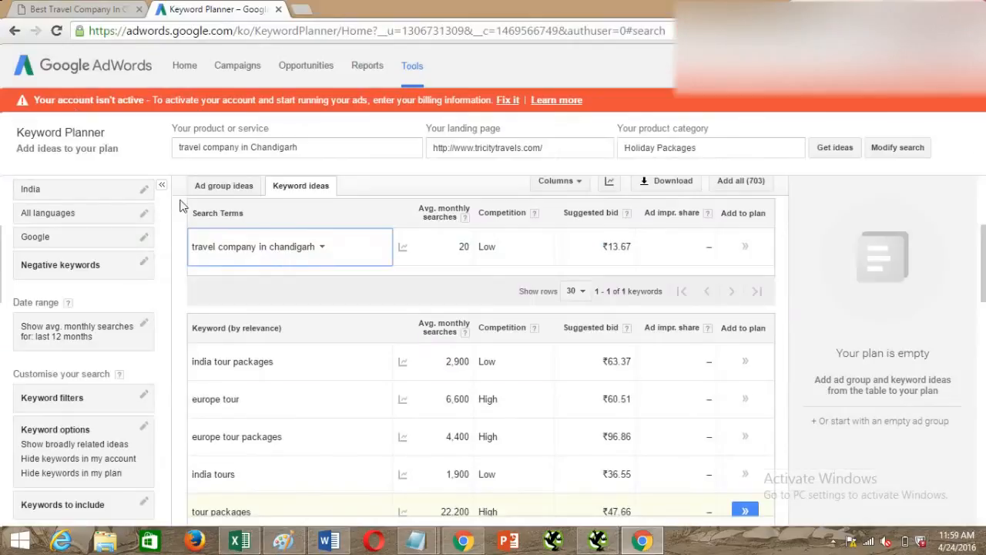
triple_click(253, 245)
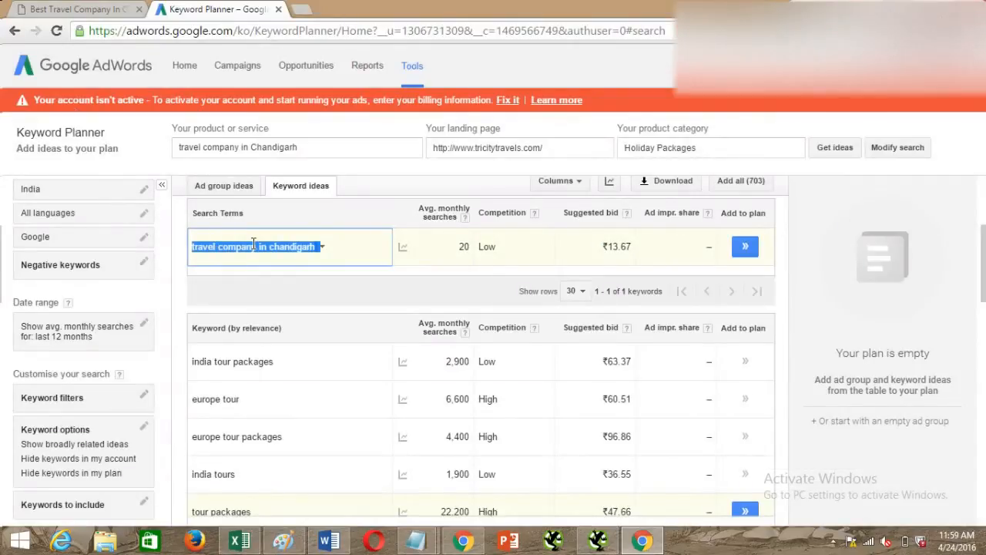
key(ctrl+c)
key(alt+Tab)
double_click(121, 168)
key(ctrl+v)
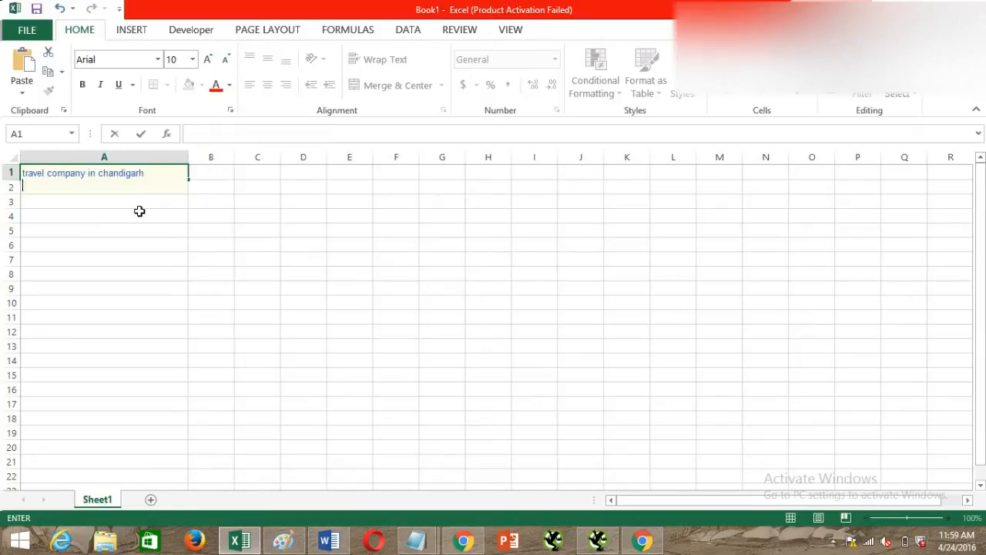
key(BackSpace)
click(177, 239)
click(205, 175)
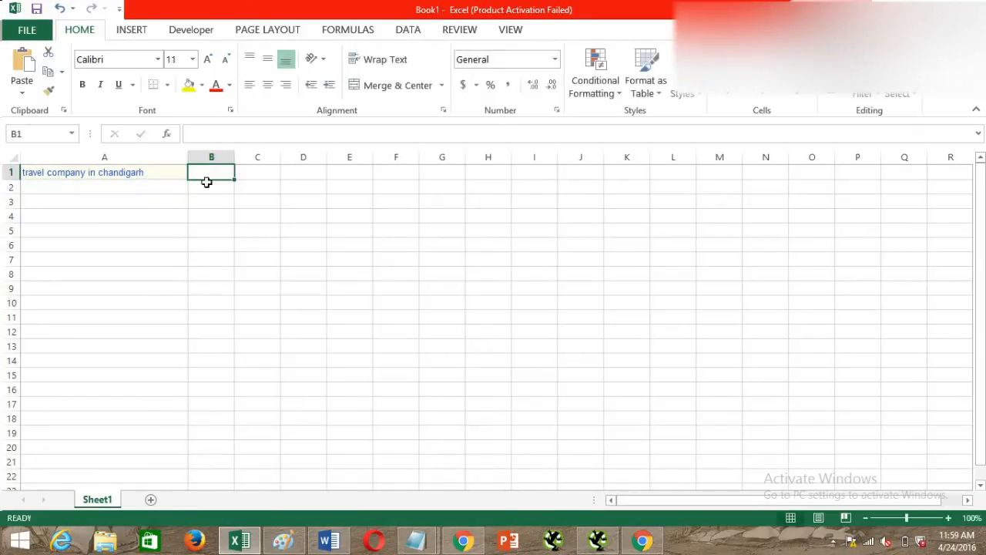
Insert a blank row above the keyword and enter the headers "Keyword" in A1 and "Search Volume" in B1.
click(8, 172)
key(ctrl+shift+plus)
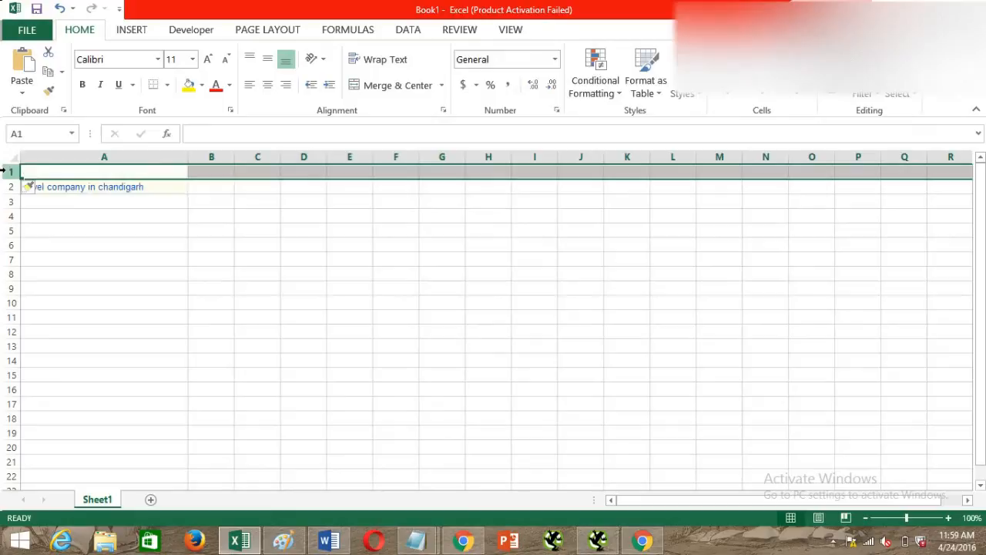
double_click(54, 172)
text(Keyword)
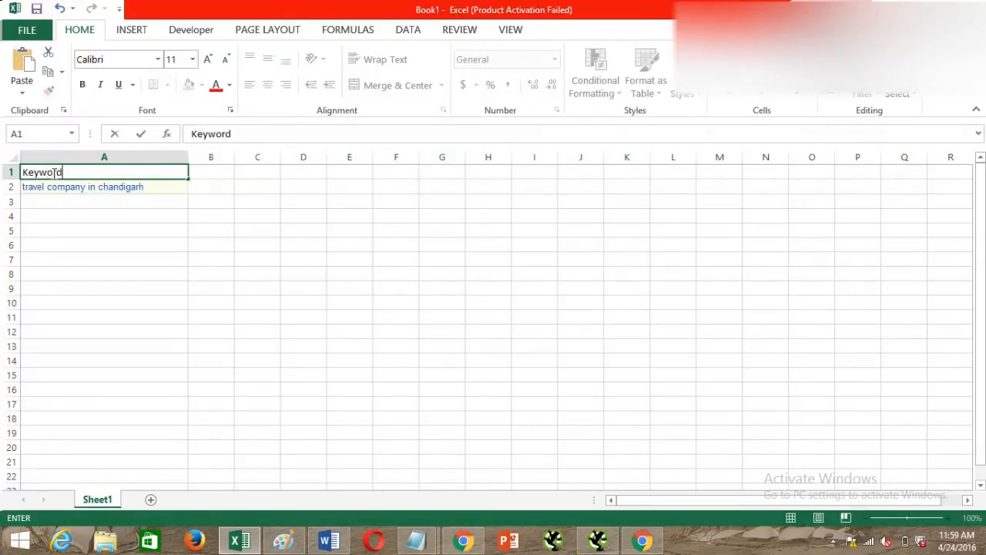
key(Tab)
text(Searc)
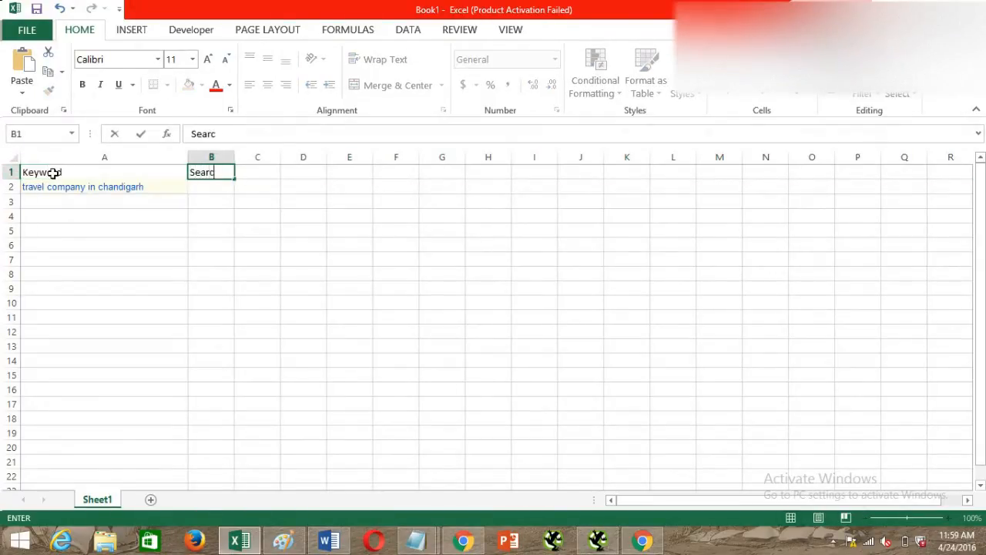
text(h Volume)
key(Tab)
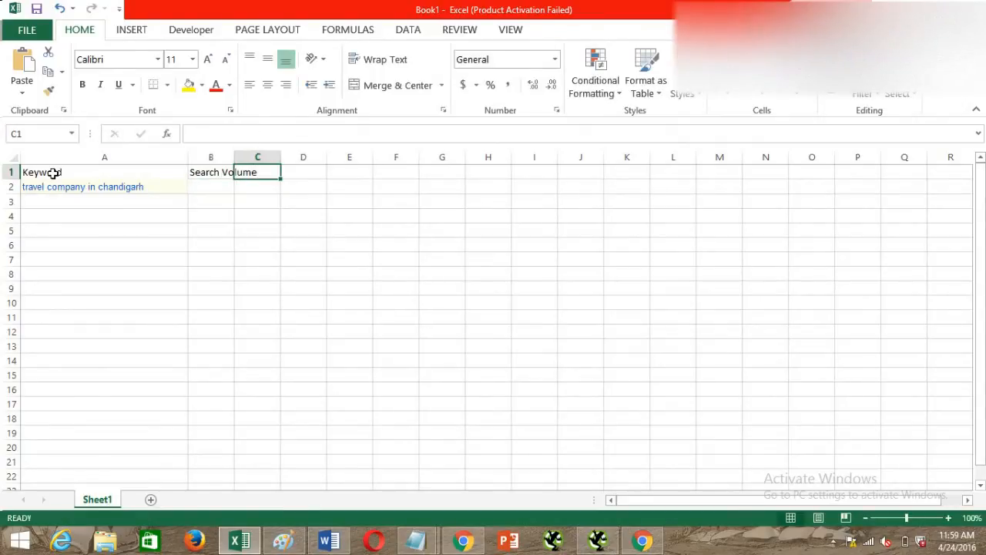
Widen columns B and C and enter the header "Competition" in C1.
drag(235, 156, 389, 156)
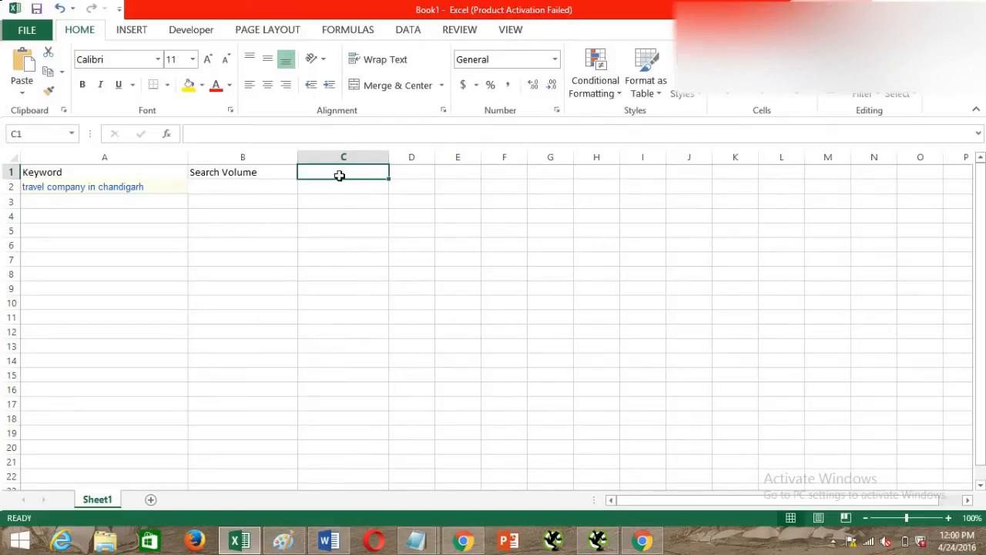
text(Competito)
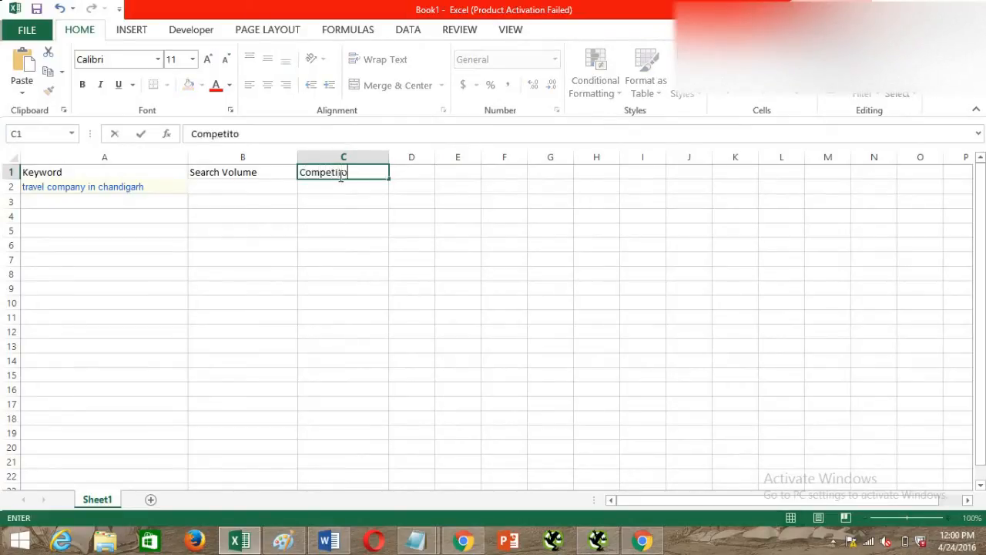
key(BackSpace)
text(ion)
key(Return)
Record a search volume of 20 and the competition "Low" for "travel company in chandigarh" in row 2.
click(273, 185)
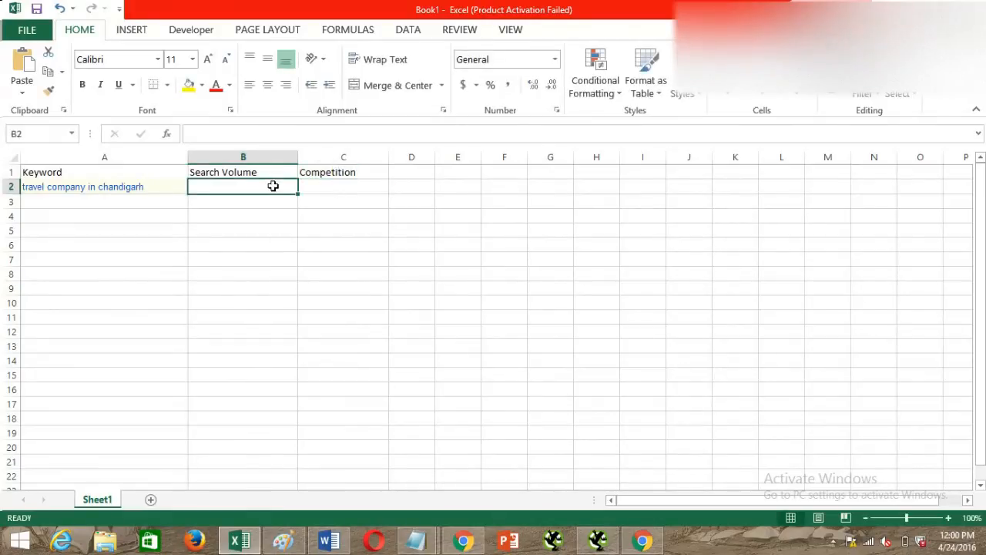
text(20)
key(Tab)
text(Low)
key(Return)
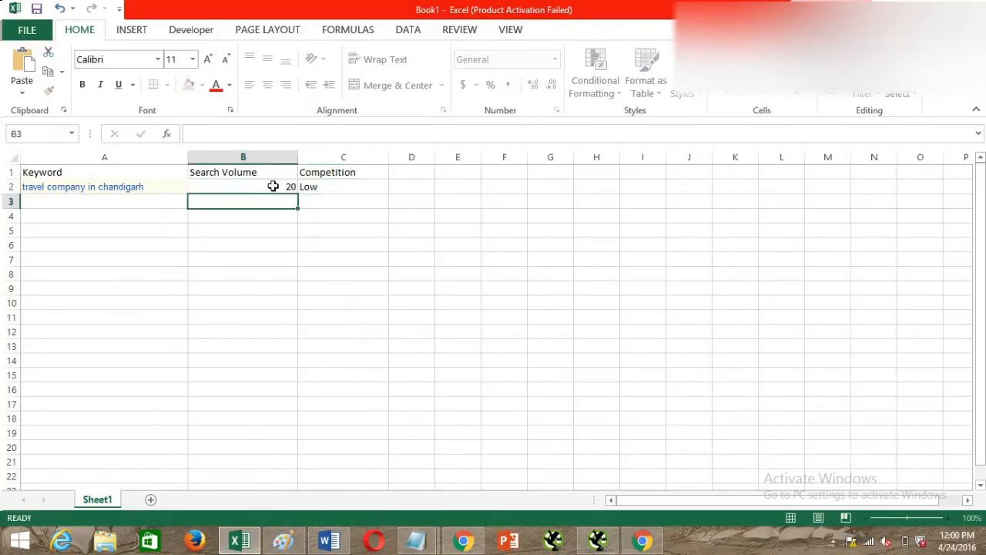
Switch back to Keyword Planner and review the related keywords' average monthly searches and competition.
key(alt+Tab)
scroll(431, 312, down, 3)
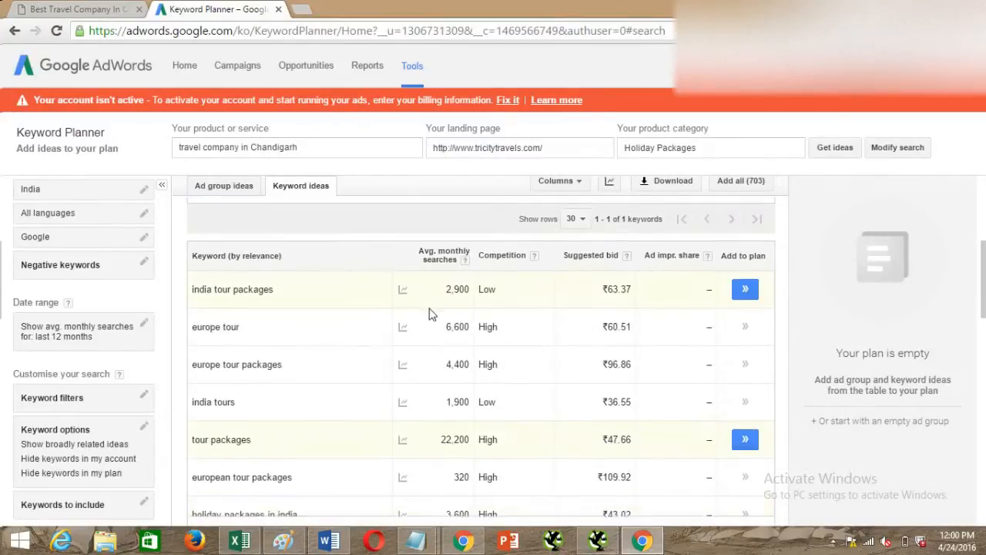
scroll(447, 339, down, 4)
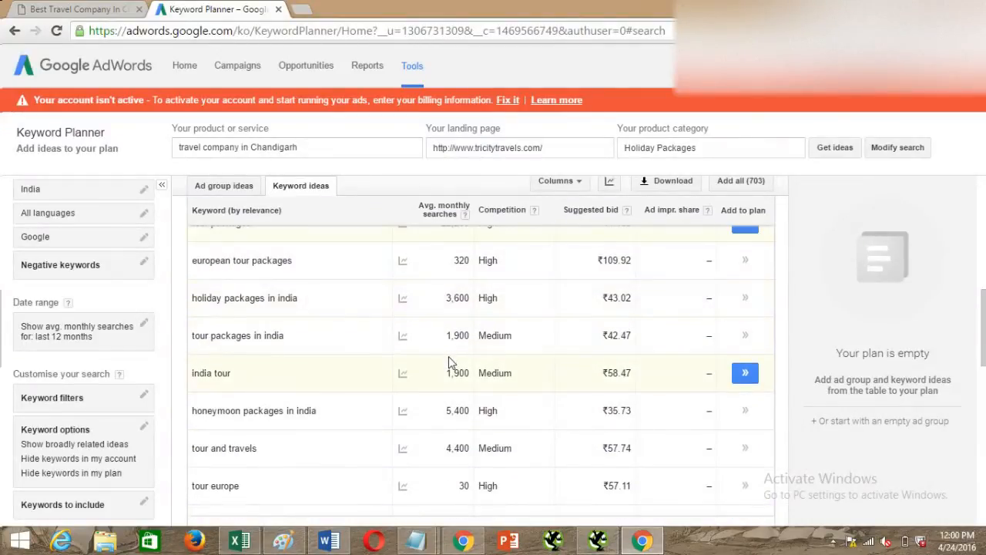
scroll(458, 359, down, 3)
scroll(468, 364, down, 4)
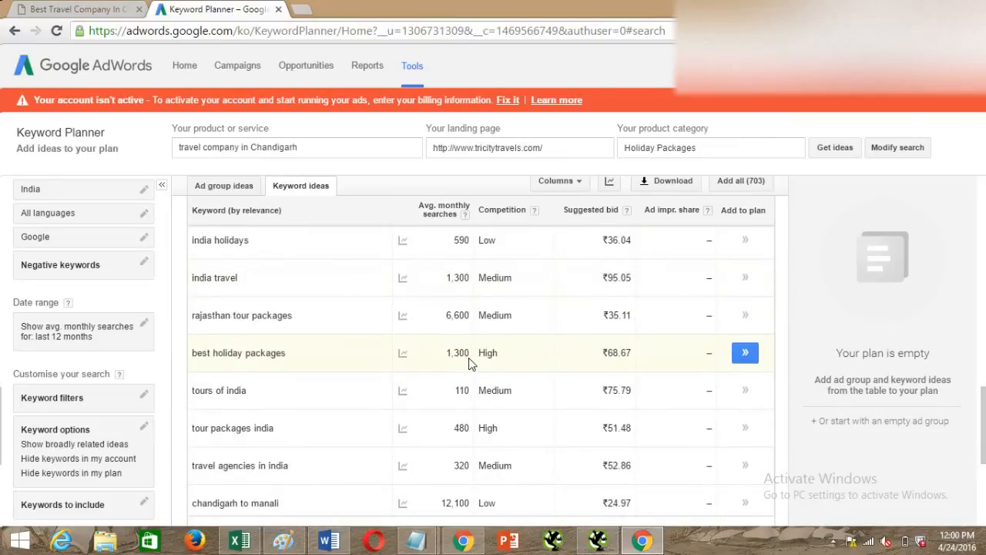
Look through the remaining keyword ideas on the first page and the suggestions on the second page of results.
scroll(471, 369, down, 1)
scroll(466, 389, down, 3)
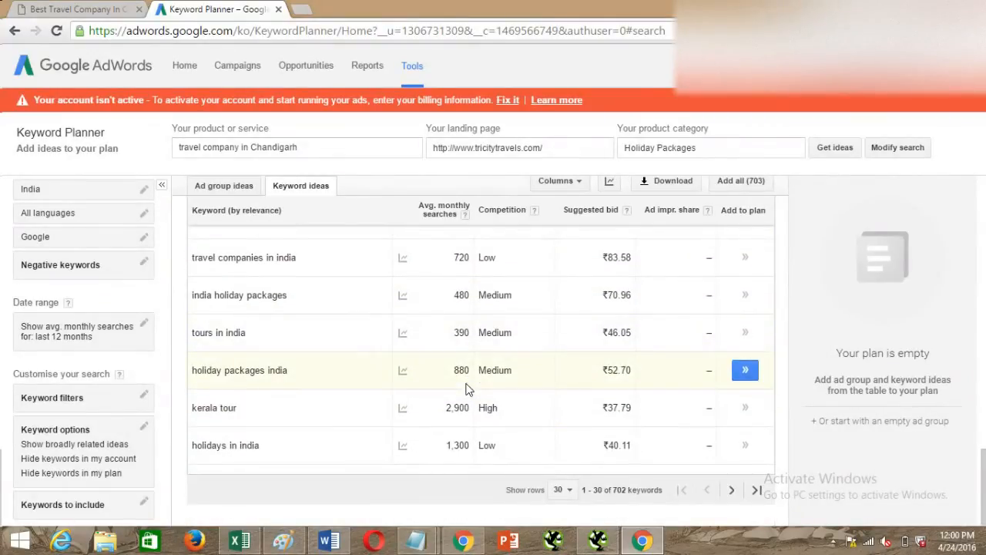
click(731, 489)
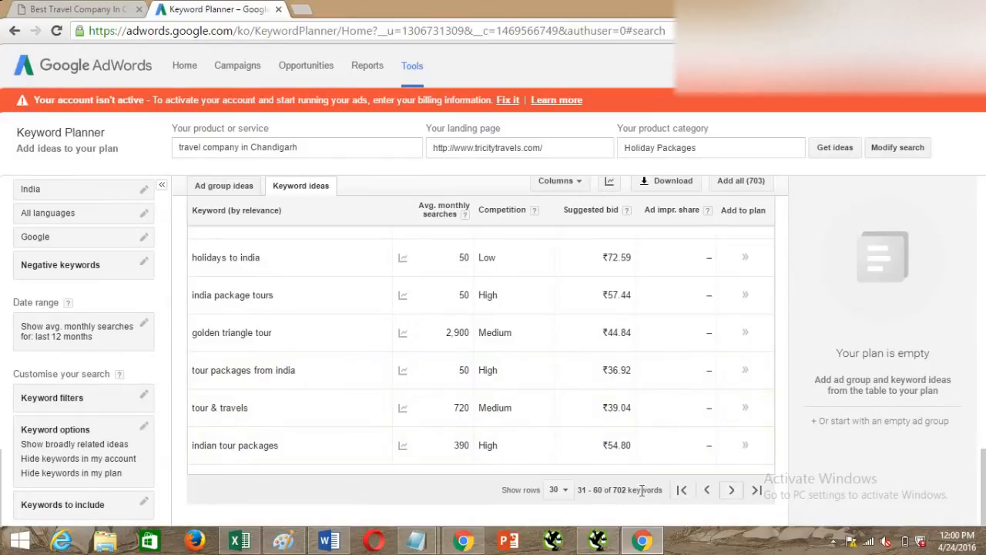
scroll(516, 416, up, 3)
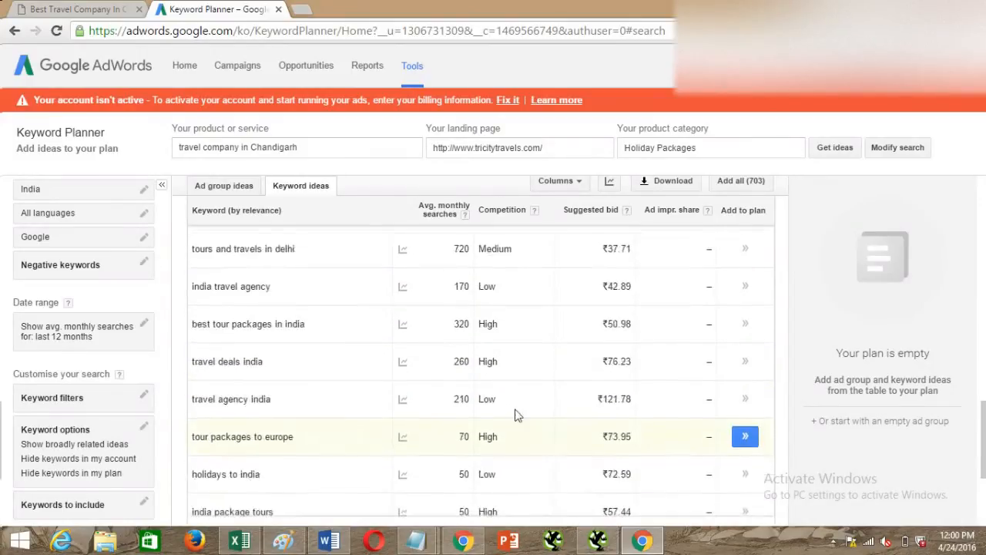
scroll(517, 416, up, 10)
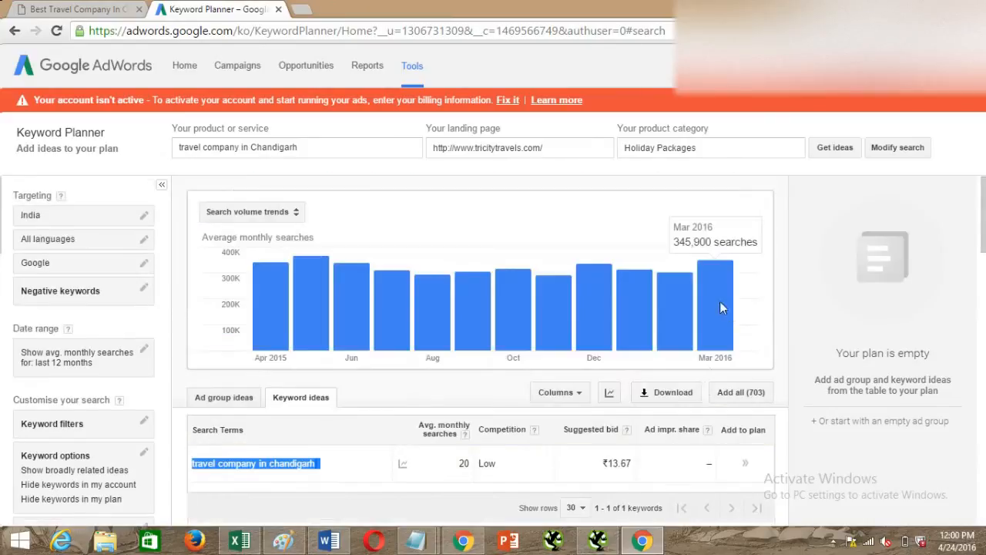
Download the historical statistics for the keyword ideas, save the file and open it in Excel.
click(667, 393)
click(310, 362)
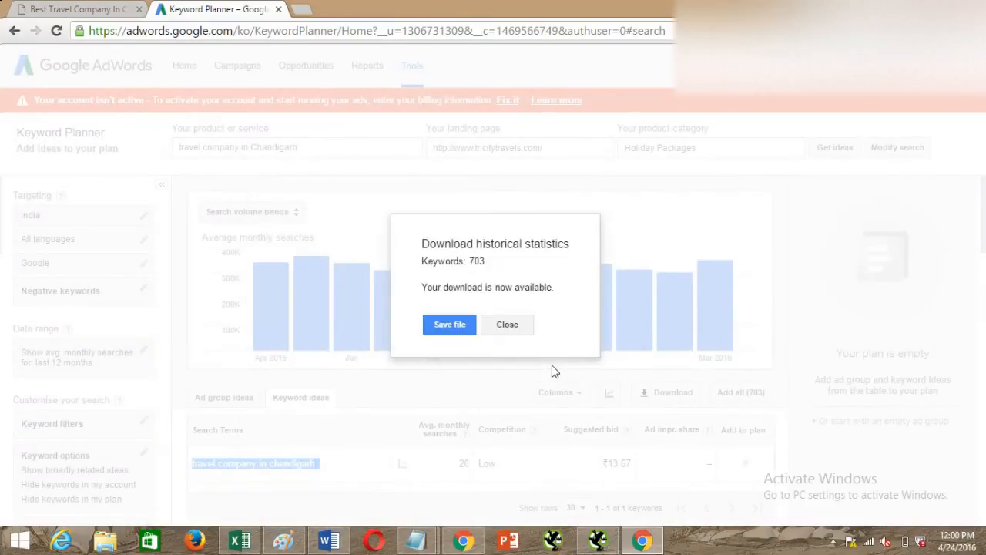
click(449, 324)
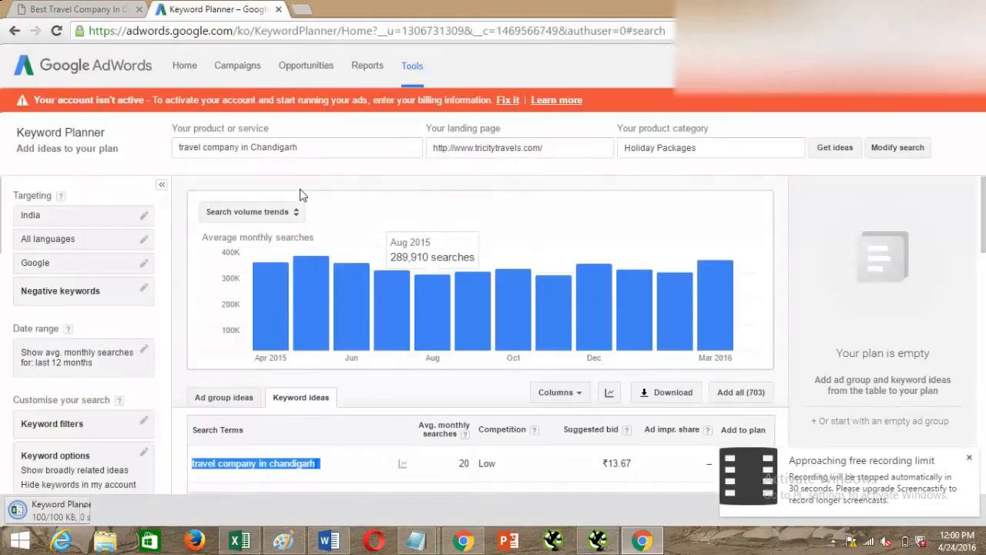
click(77, 510)
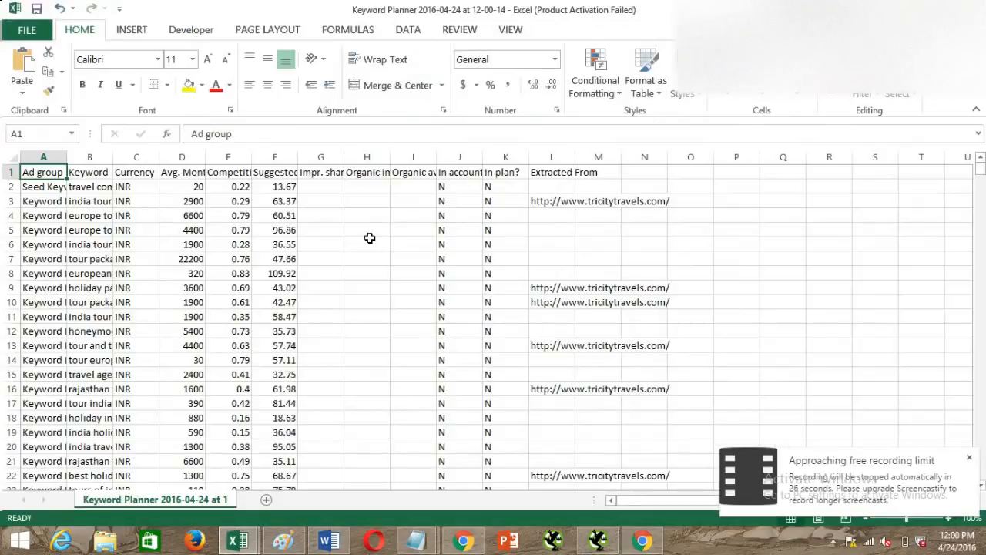
Widen column B of the downloaded sheet so the full keyword text fits.
click(368, 187)
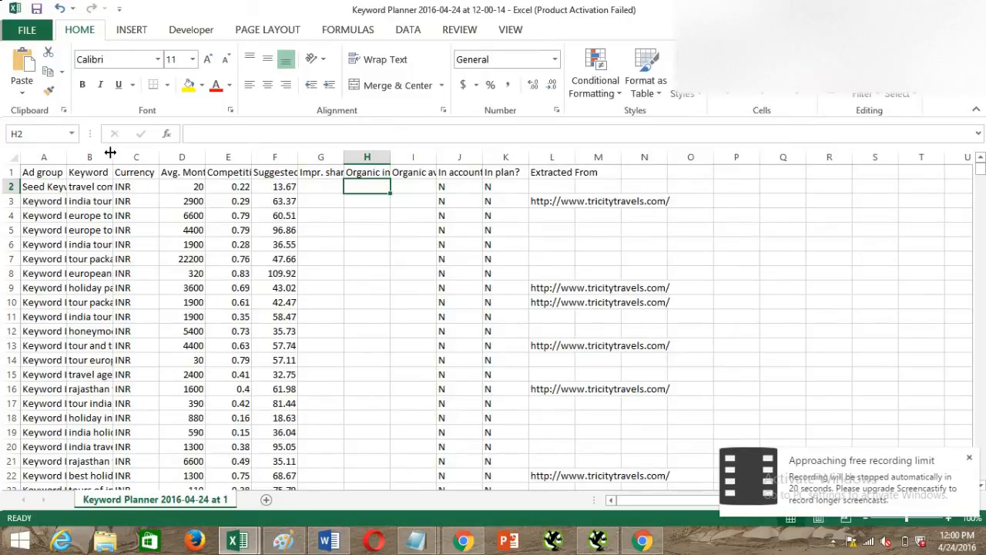
drag(112, 153, 307, 160)
click(245, 243)
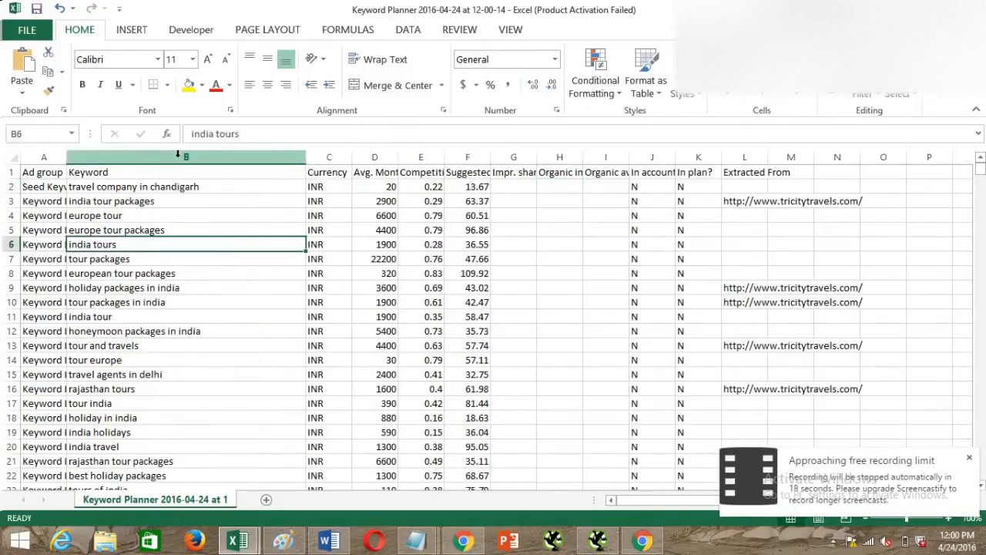
Add a filter to the Keyword column and open its filter options.
click(177, 154)
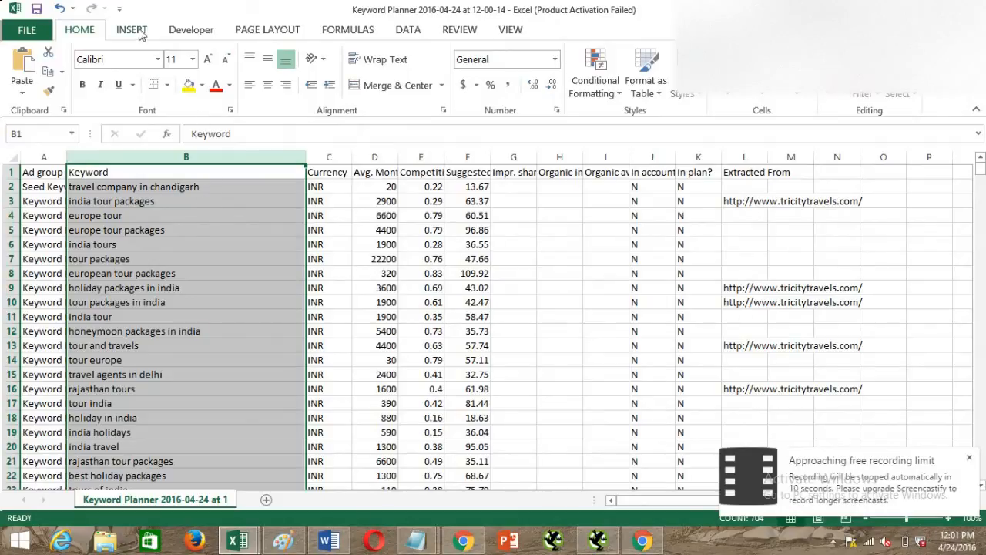
click(409, 30)
click(385, 74)
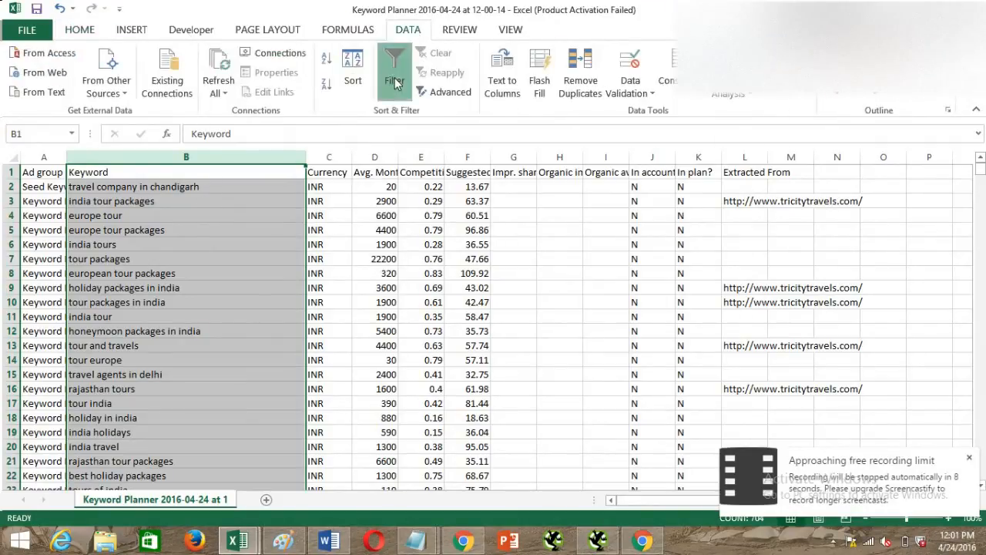
click(298, 173)
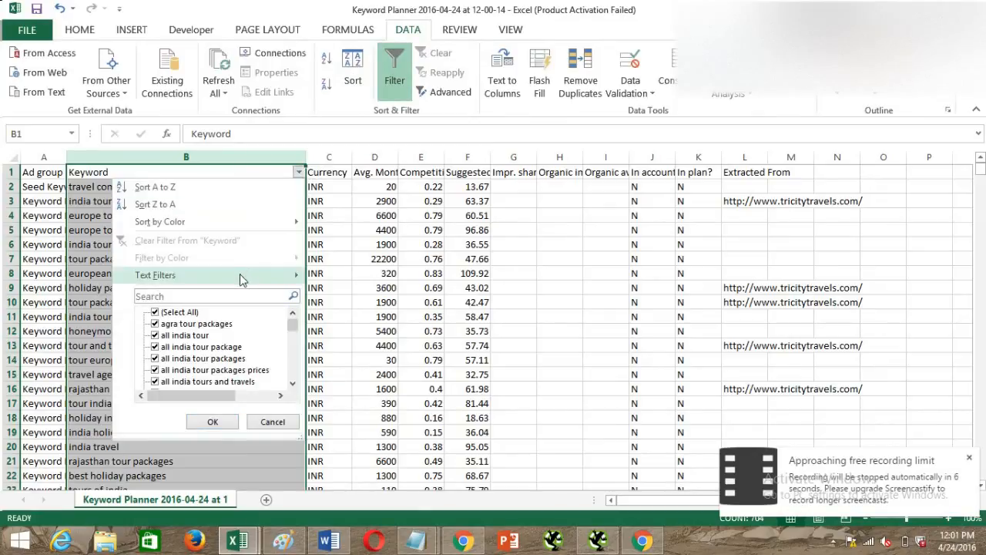
mouse_move(239, 278)
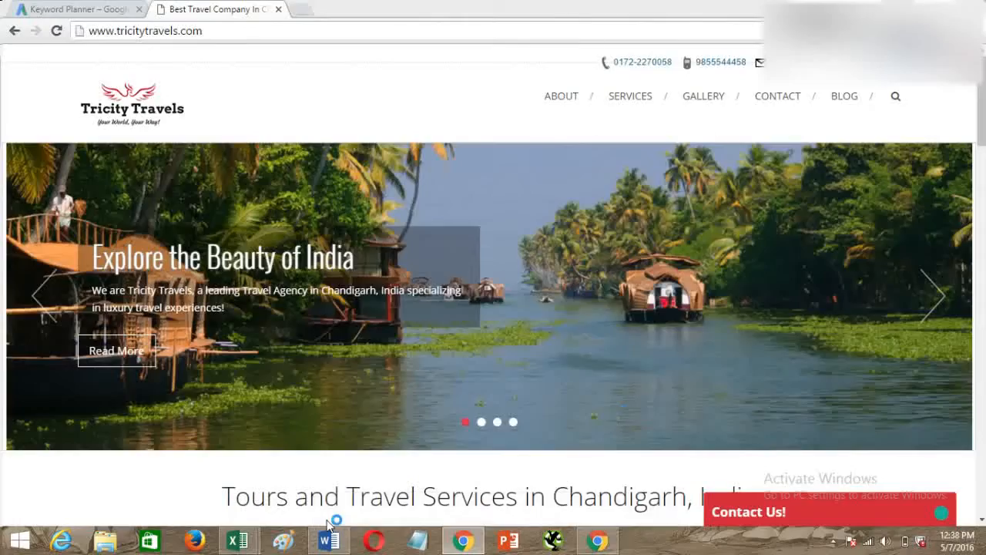
Return to the downloaded keyword workbook in Excel and filter the Keyword column to rows containing "chandigarh".
mouse_move(238, 541)
click(204, 481)
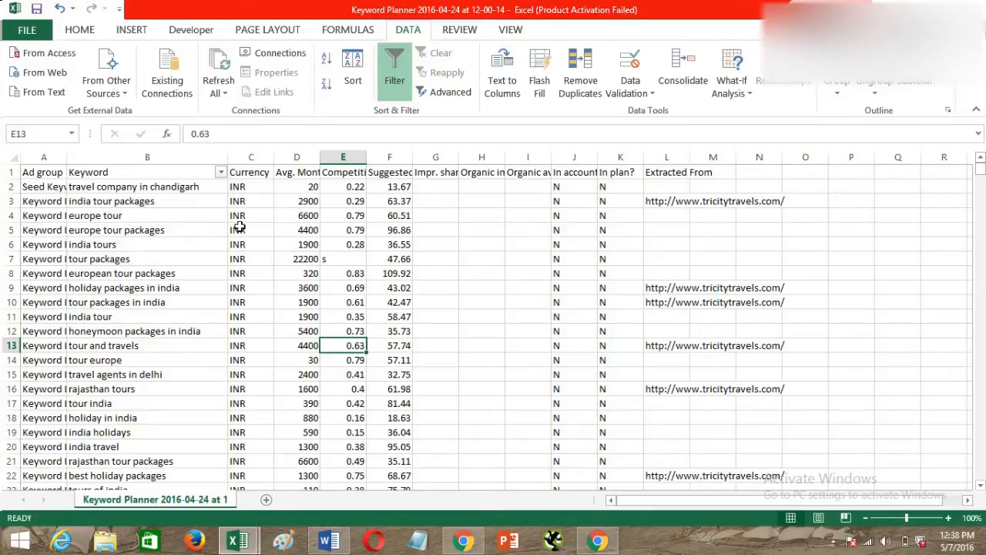
scroll(239, 226, down, 4)
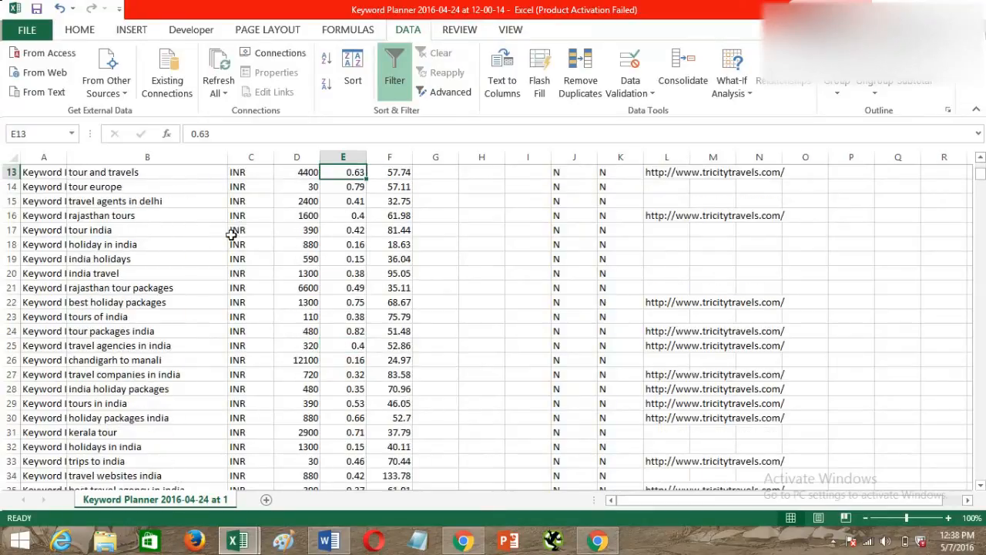
scroll(231, 231, up, 4)
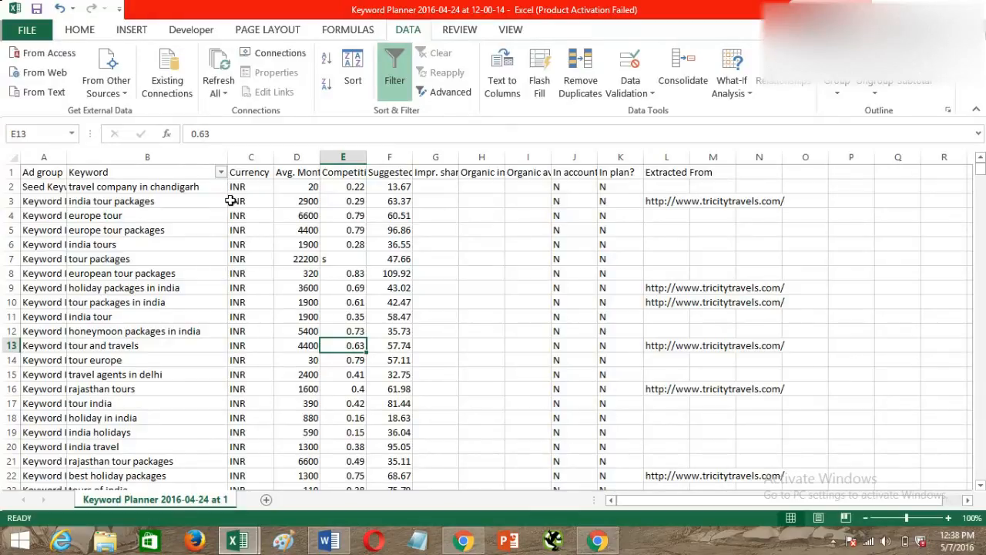
click(221, 172)
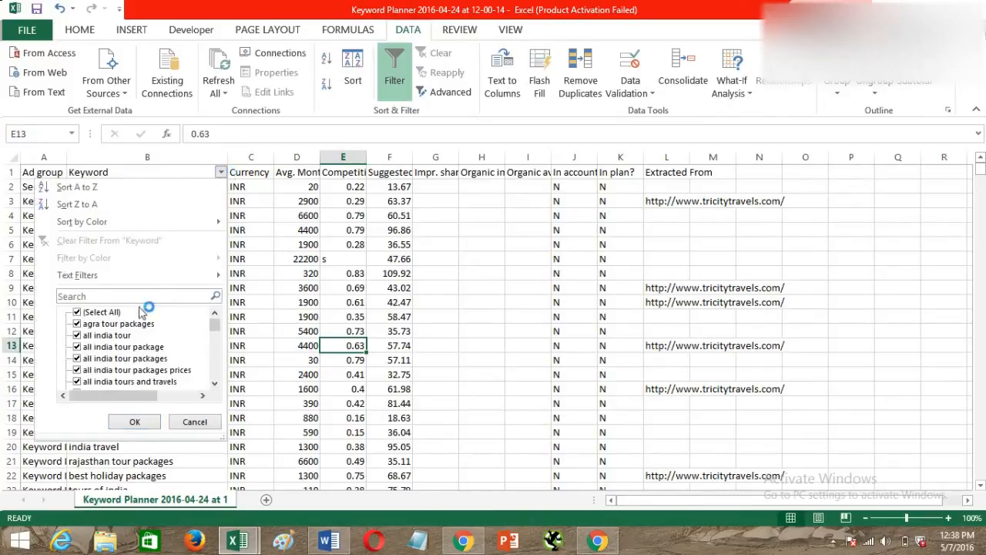
mouse_move(132, 283)
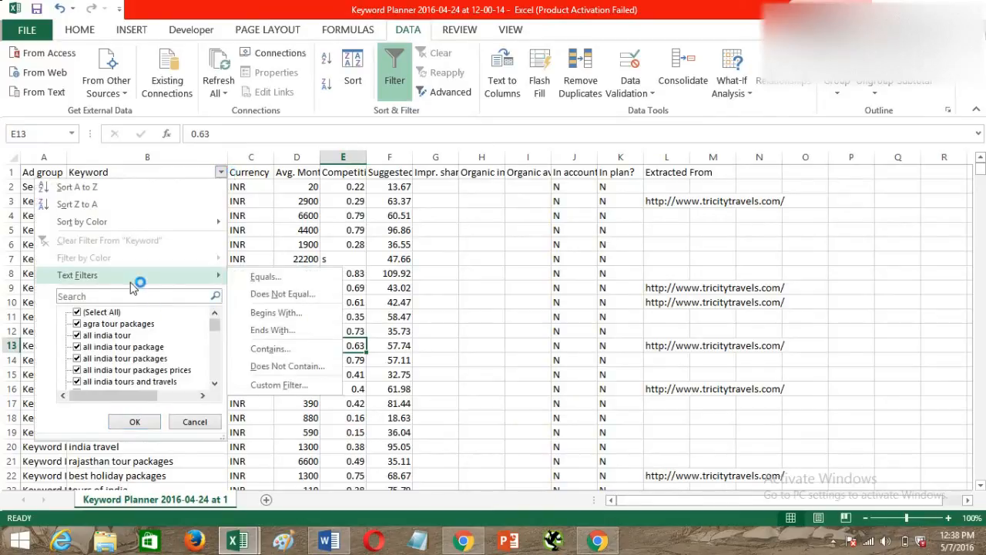
click(270, 348)
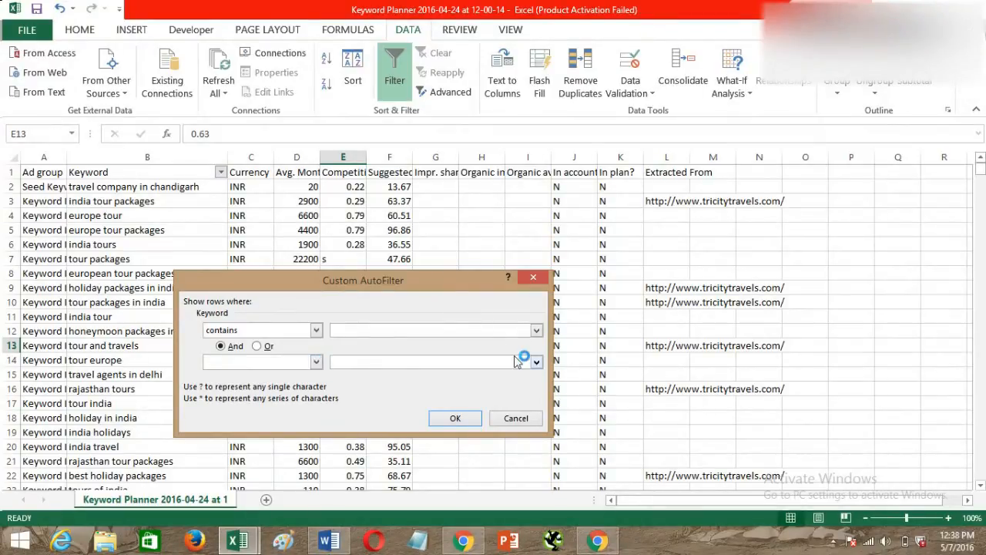
text(chandigarh)
click(461, 420)
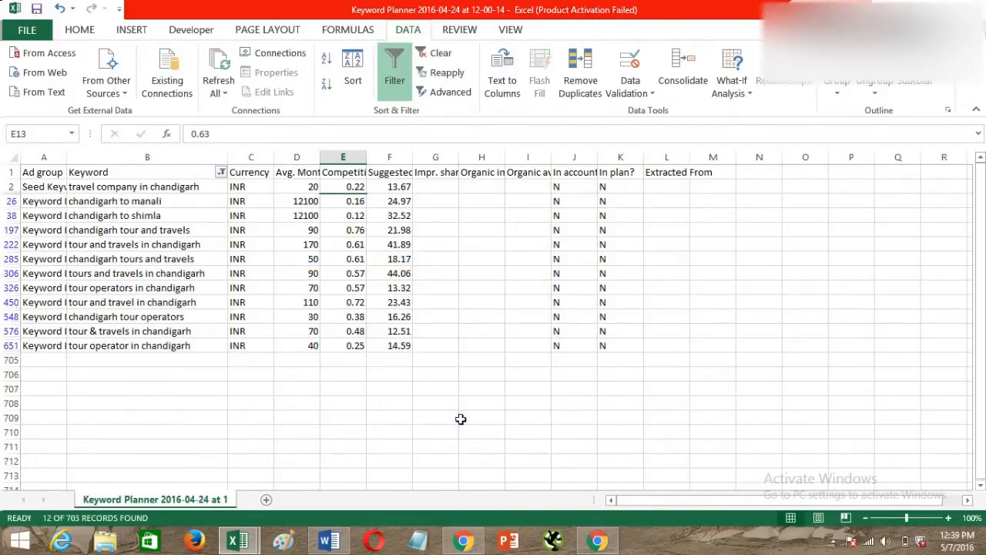
Highlight the keyword "travel company in chandigarh" in B2 with a yellow fill.
drag(154, 188, 162, 345)
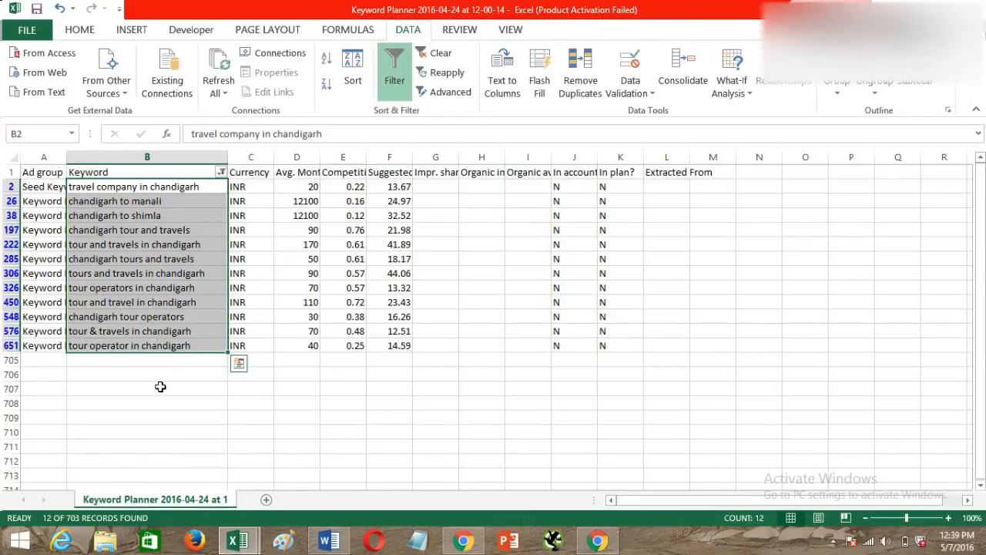
click(140, 189)
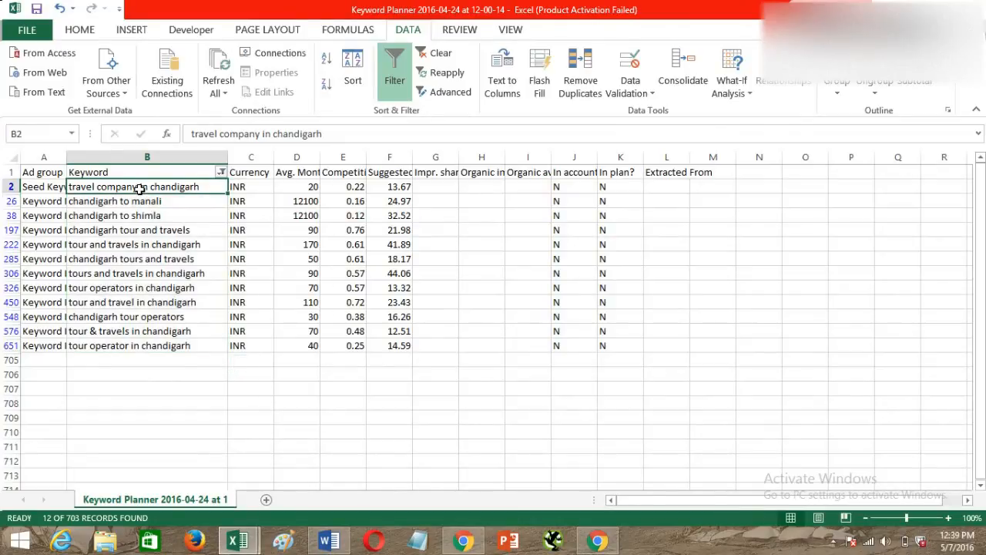
click(80, 30)
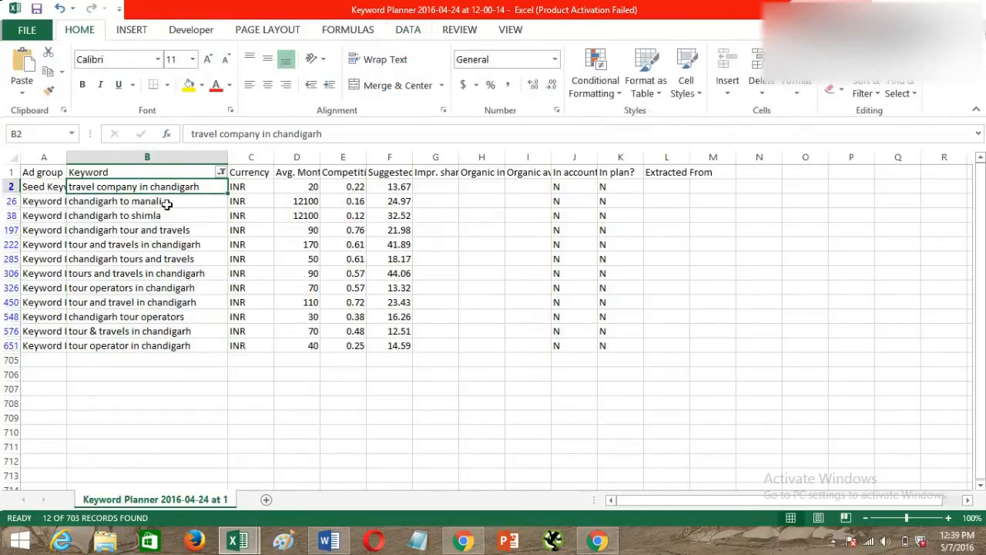
click(189, 86)
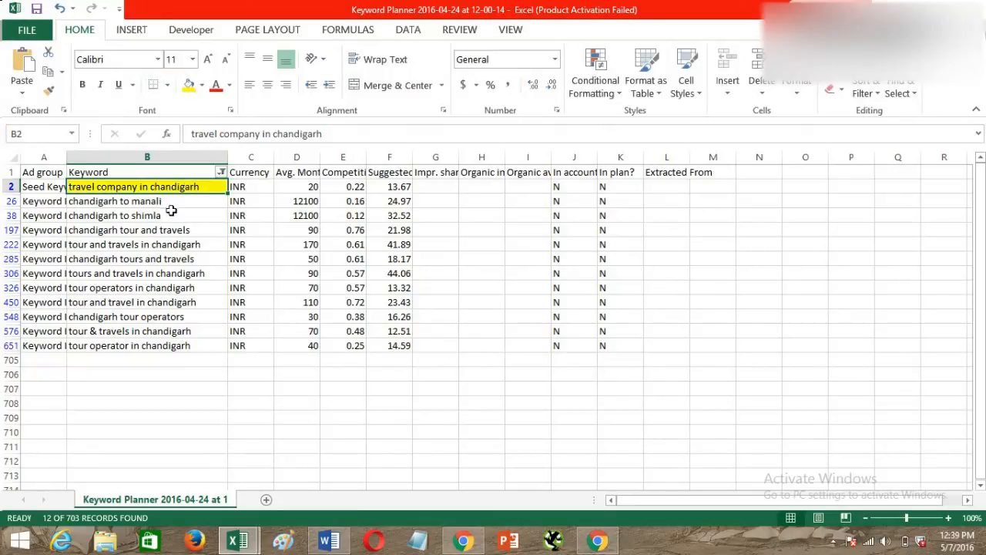
Fill the four tour-and-travels keywords in B197, B222, B285 and B306 with yellow.
click(189, 231)
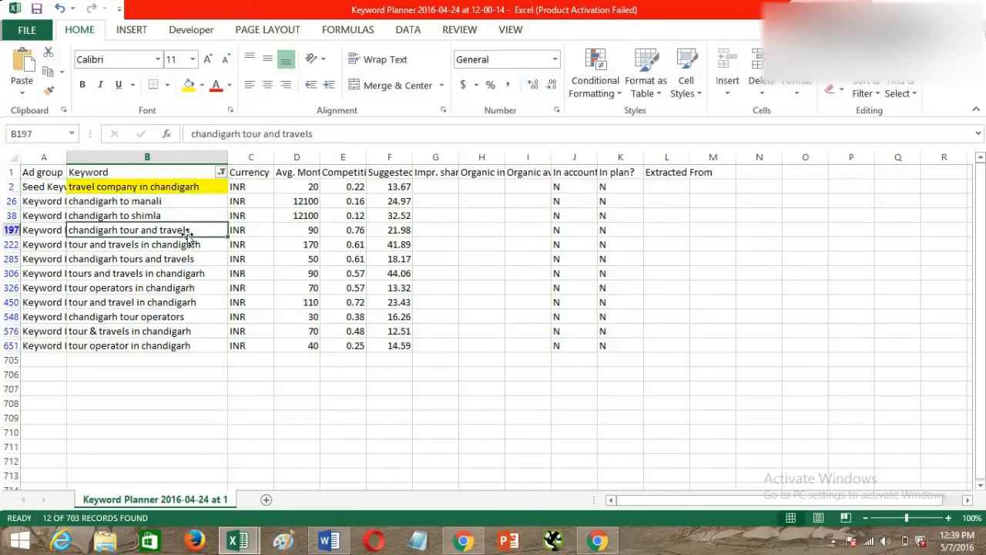
click(189, 85)
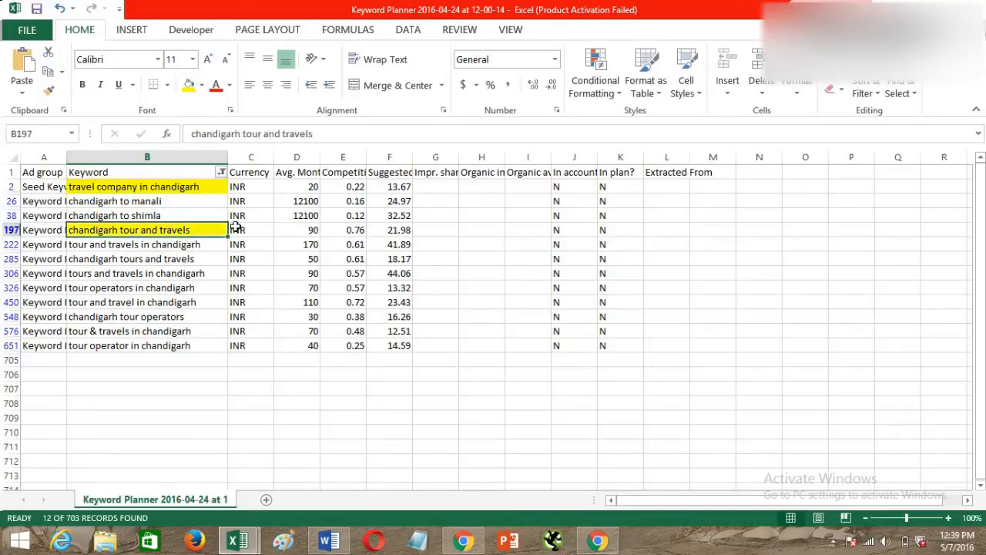
click(160, 245)
click(188, 86)
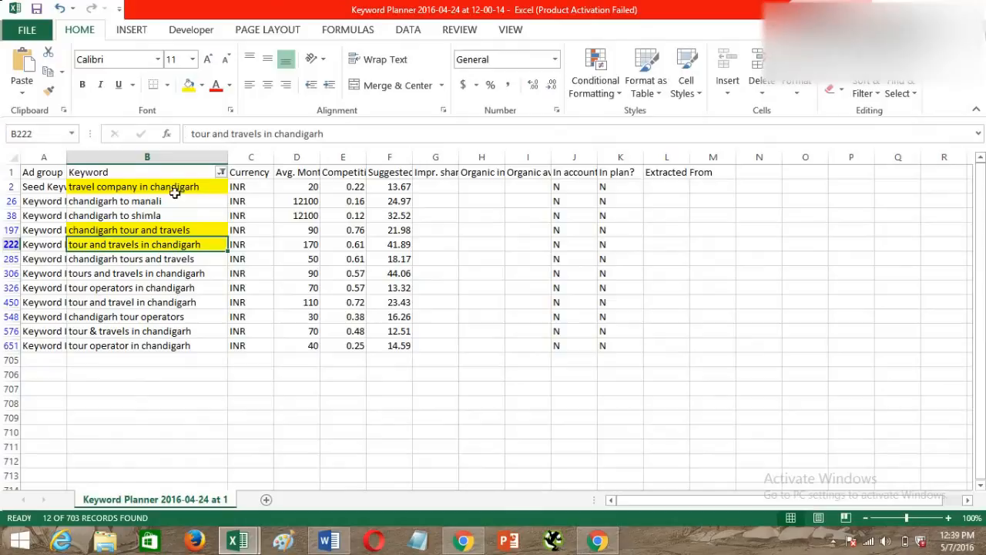
click(177, 262)
click(189, 86)
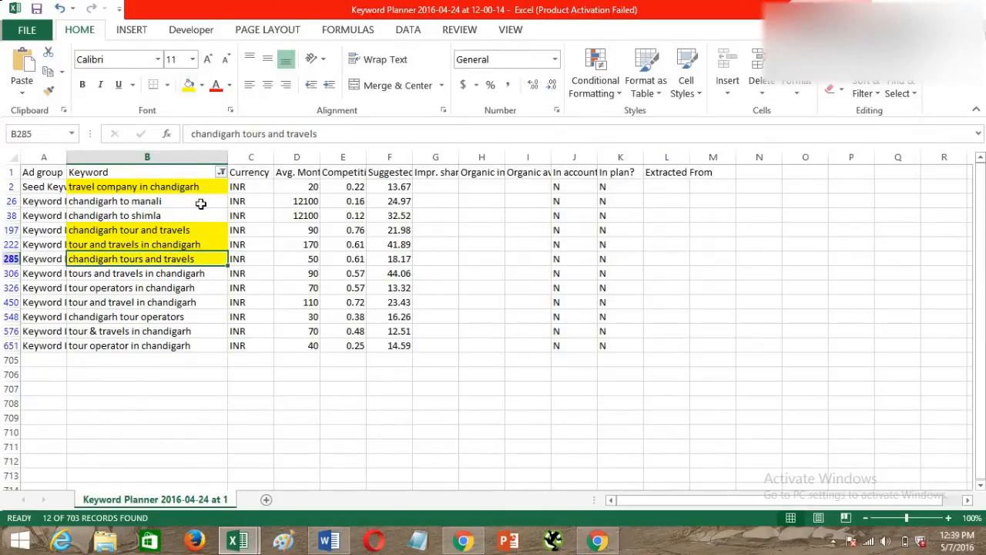
click(198, 272)
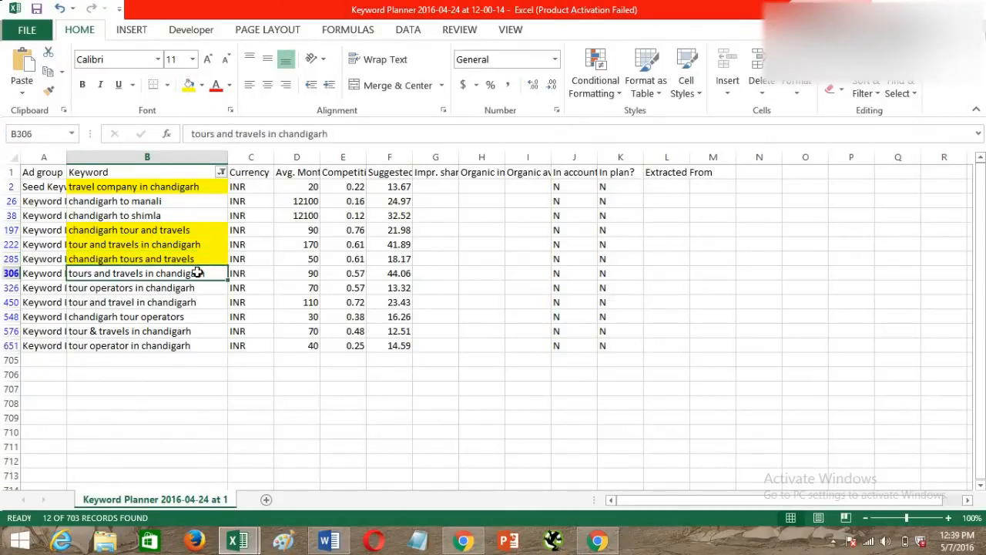
click(189, 86)
Fill the last five filtered keywords, from "tour operators in chandigarh" to "tour operator in chandigarh", with yellow.
click(169, 289)
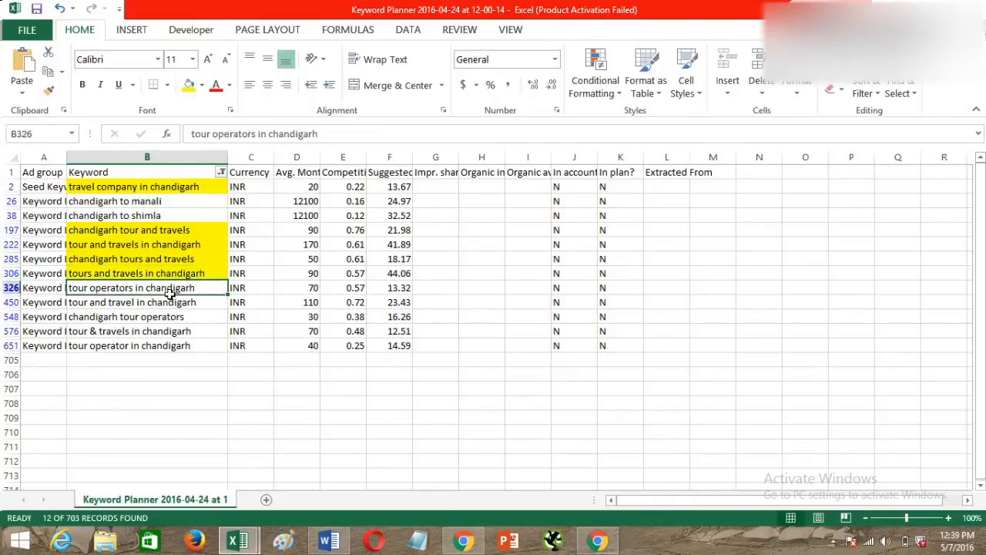
drag(170, 295, 172, 343)
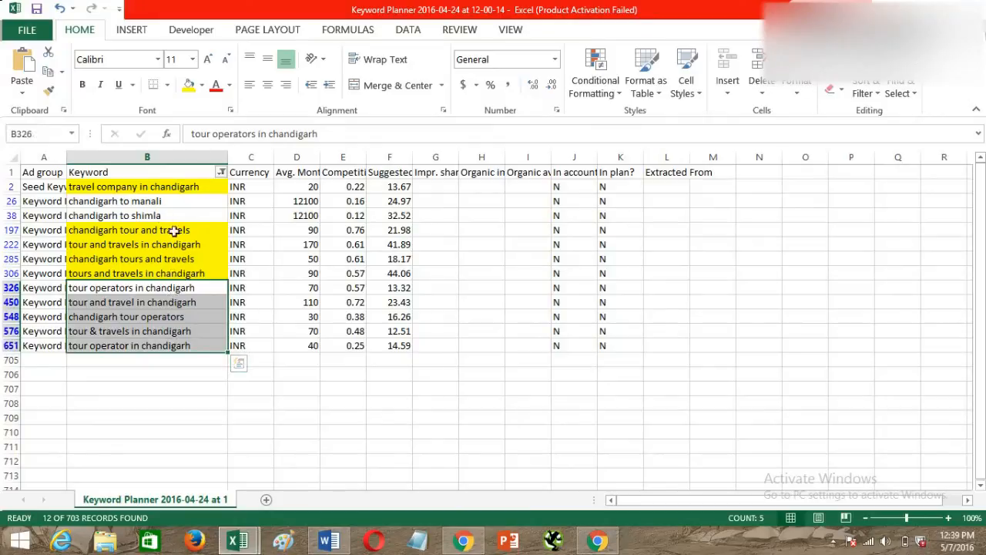
click(188, 85)
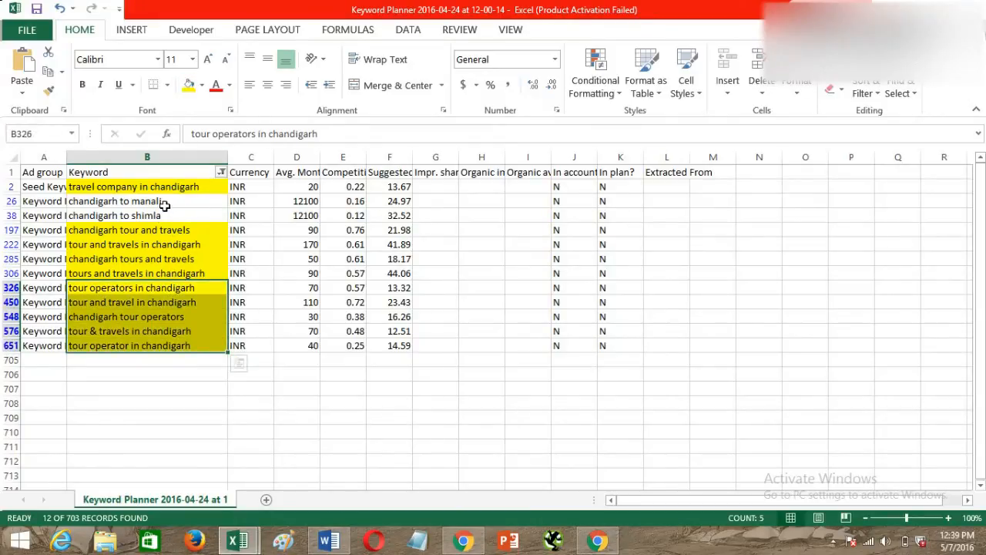
Examine the unhighlighted keywords "chandigarh to manali" and "chandigarh to shimla".
drag(164, 205, 164, 216)
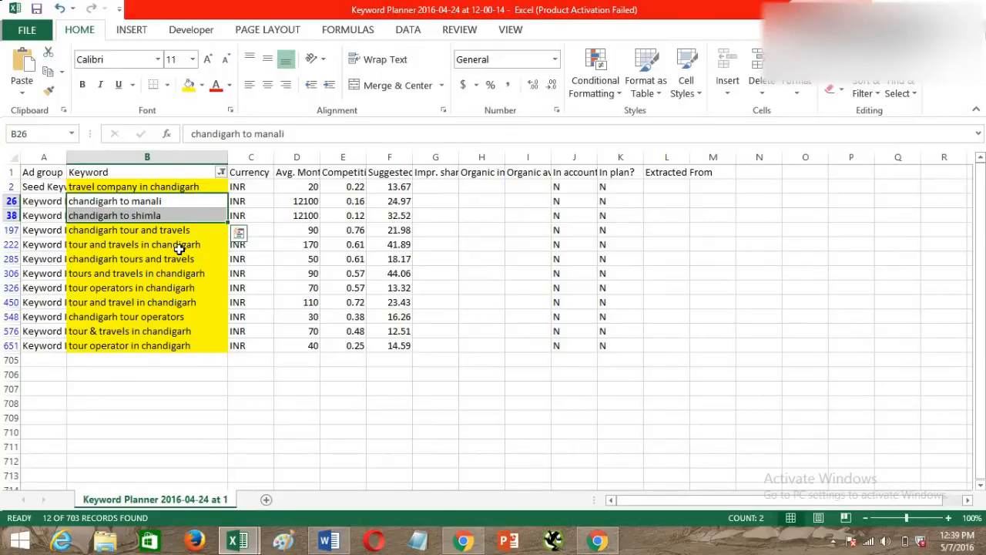
click(174, 202)
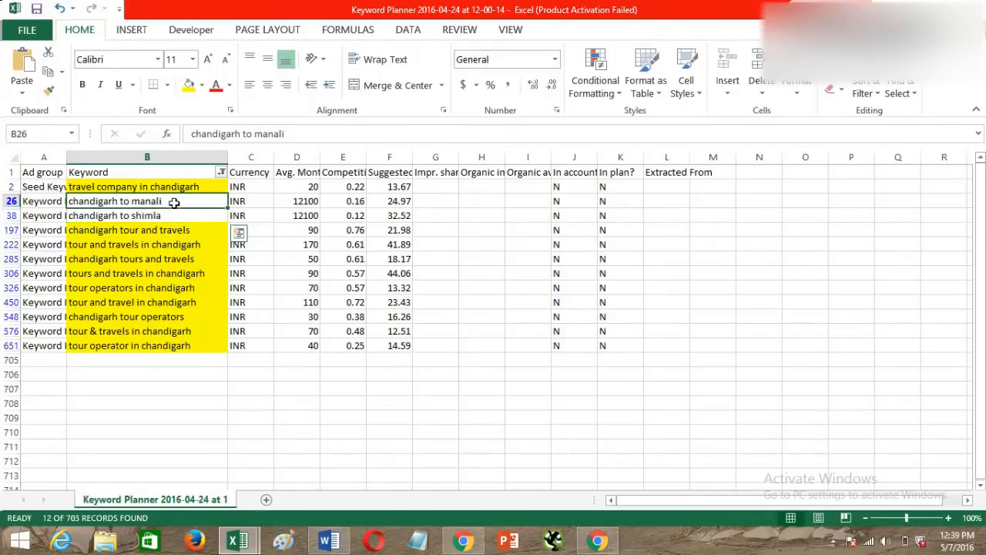
click(172, 218)
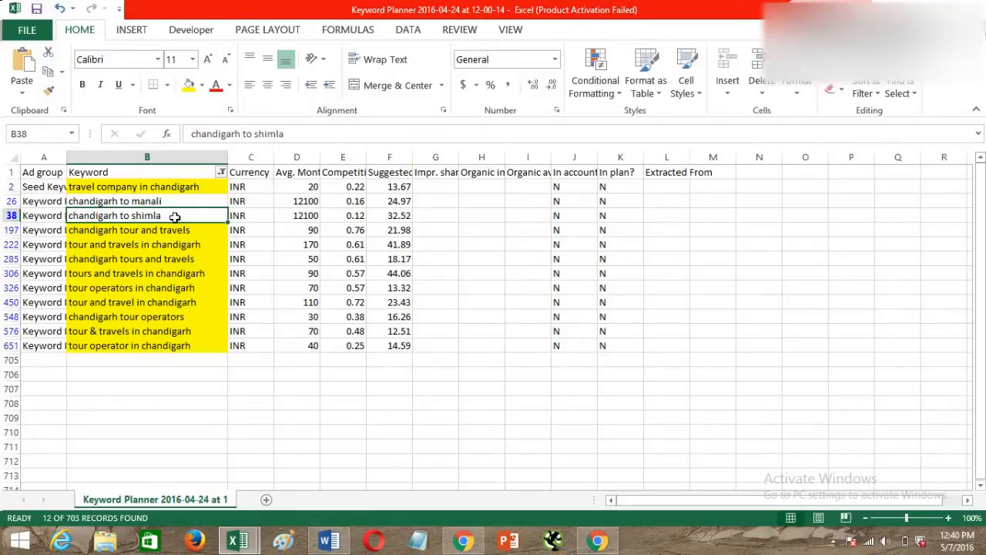
Clear the text filter on the Keyword column and filter the column by yellow cell color.
click(220, 174)
mouse_move(129, 278)
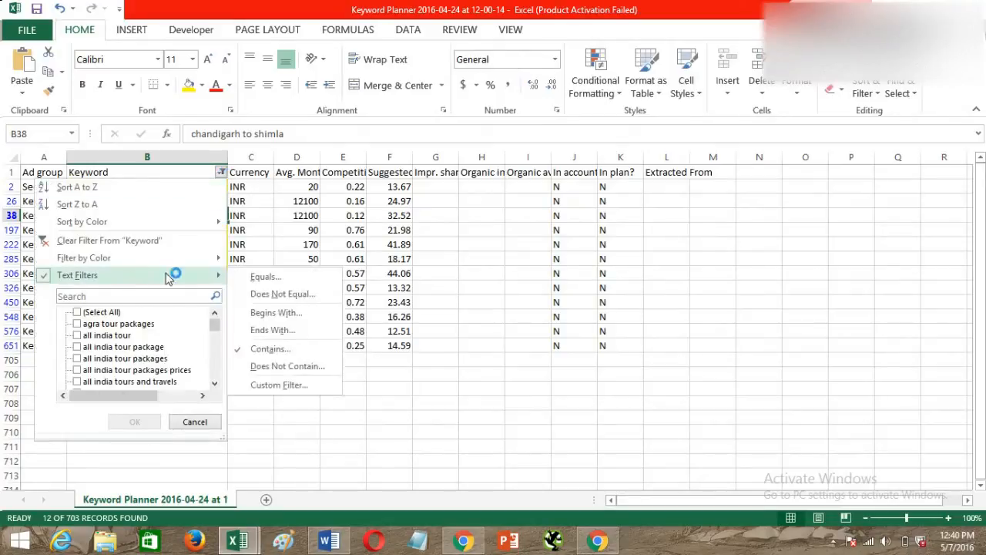
click(62, 241)
click(221, 173)
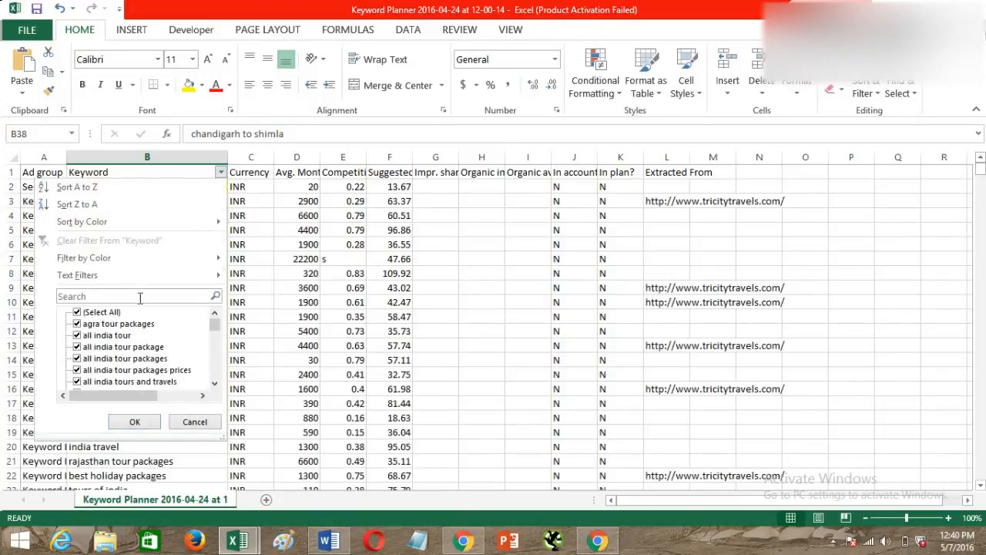
mouse_move(123, 259)
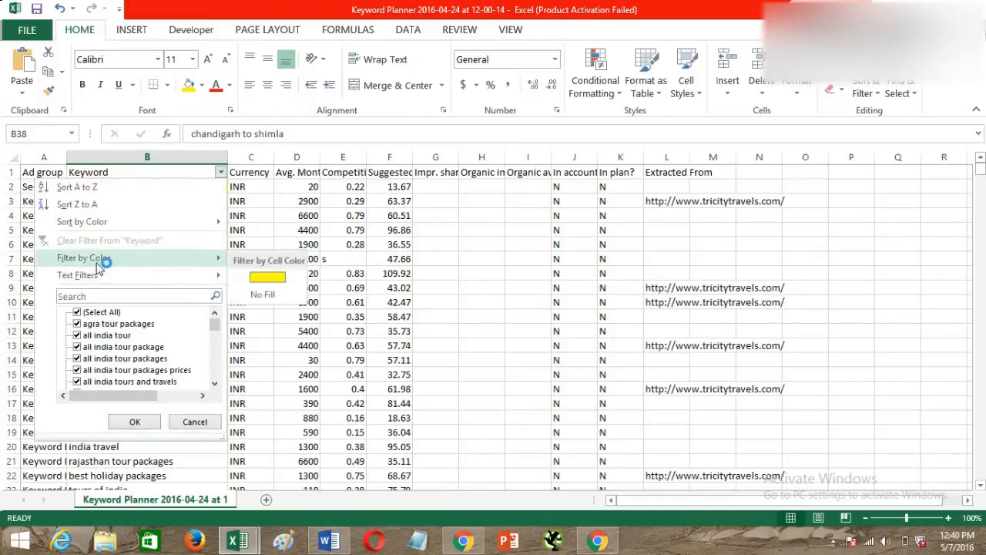
click(258, 277)
Copy the filtered yellow keywords in column B and switch to the Book1 workbook.
drag(143, 190, 300, 288)
drag(296, 357, 257, 346)
drag(179, 188, 177, 319)
key(ctrl+c)
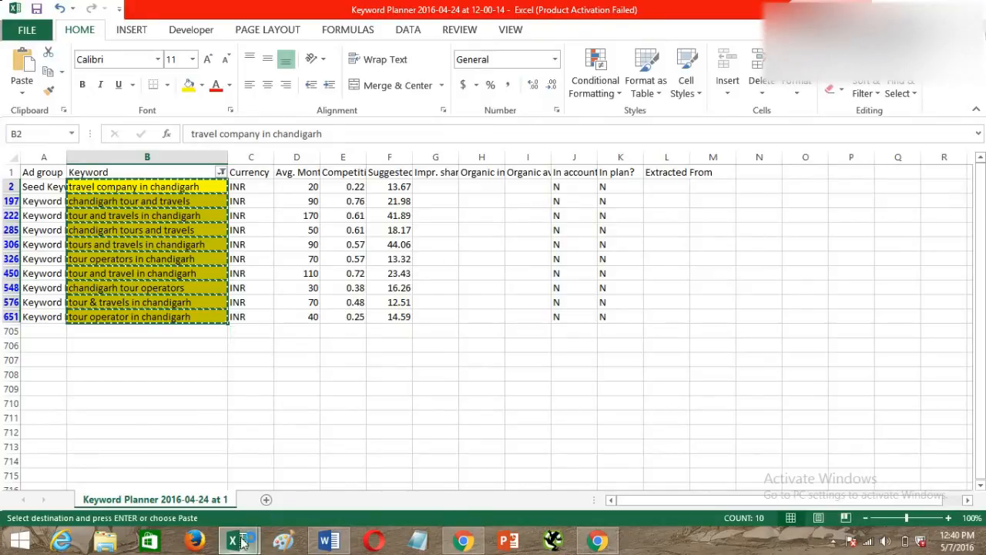
mouse_move(245, 540)
click(173, 485)
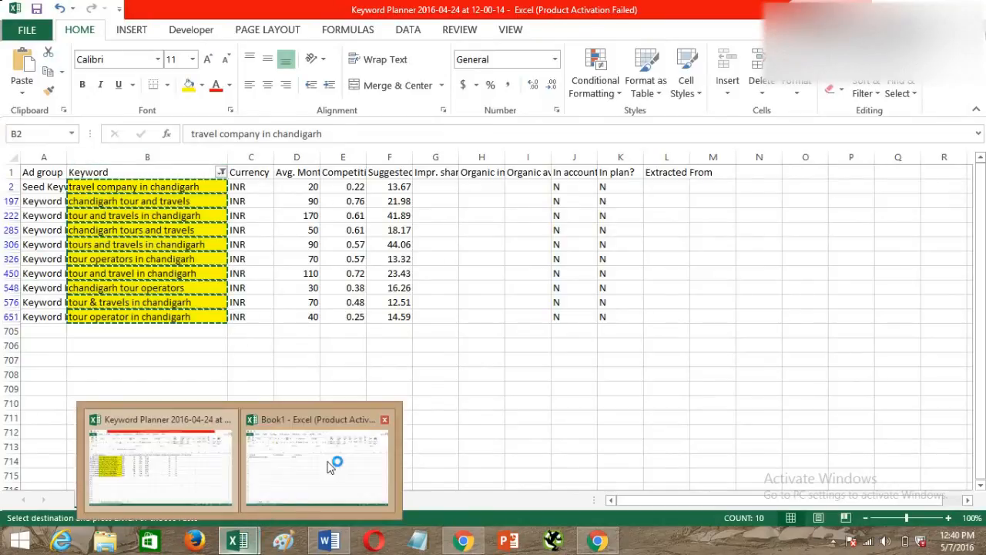
click(329, 462)
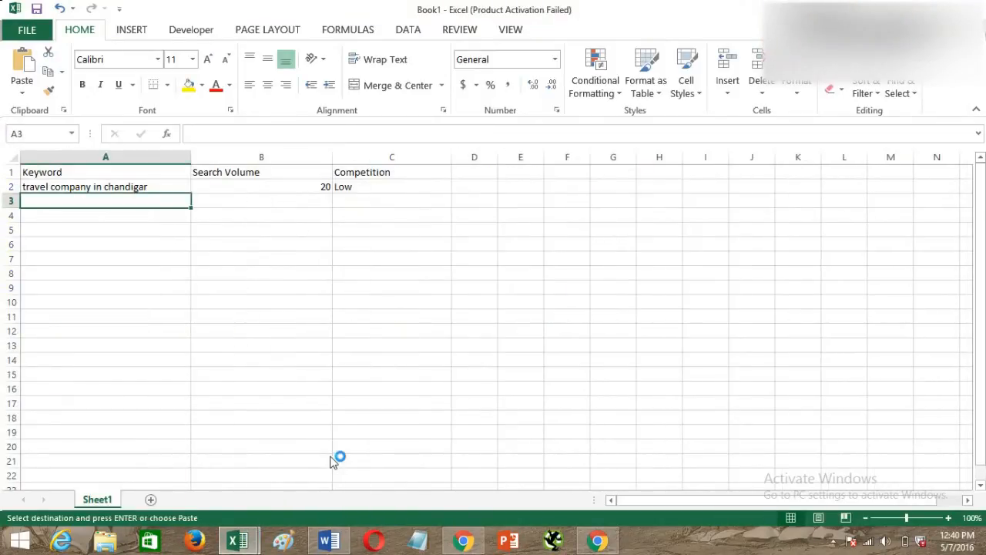
Correct the keyword in A2 to "travel company in chandigarh".
double_click(159, 188)
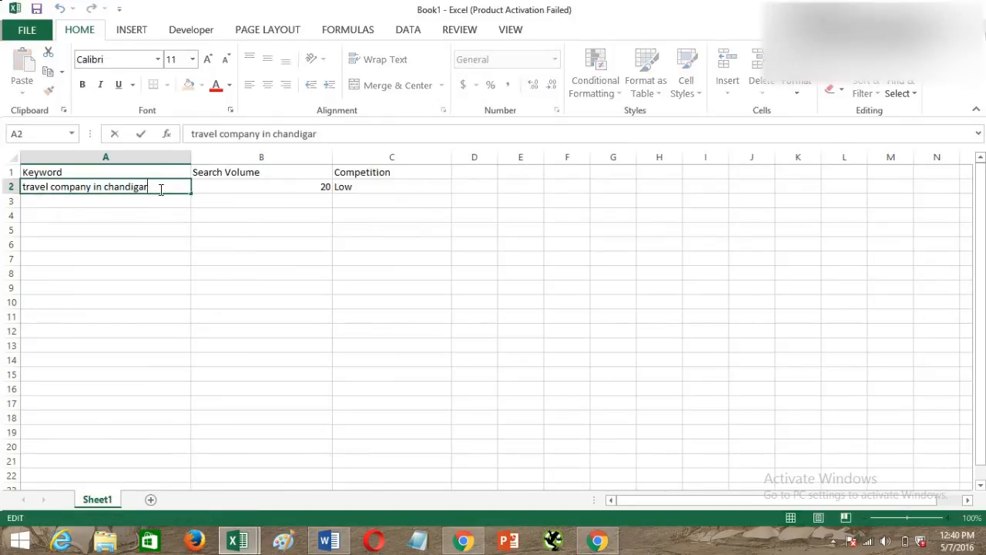
text(h)
click(157, 203)
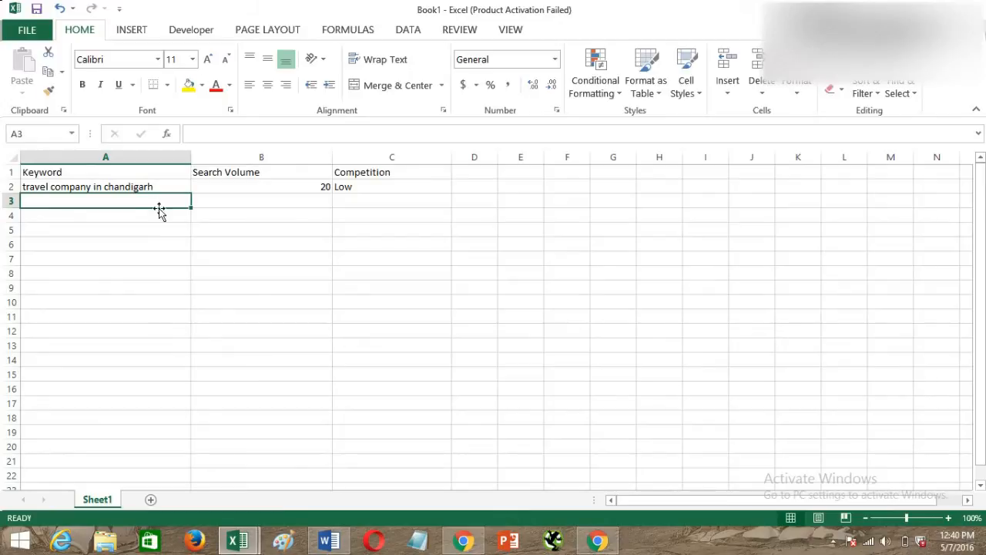
Copy the yellow keywords from the Keyword Planner workbook again and paste them into Book1's Keyword column starting at A3.
key(alt+Tab)
key(ctrl+c)
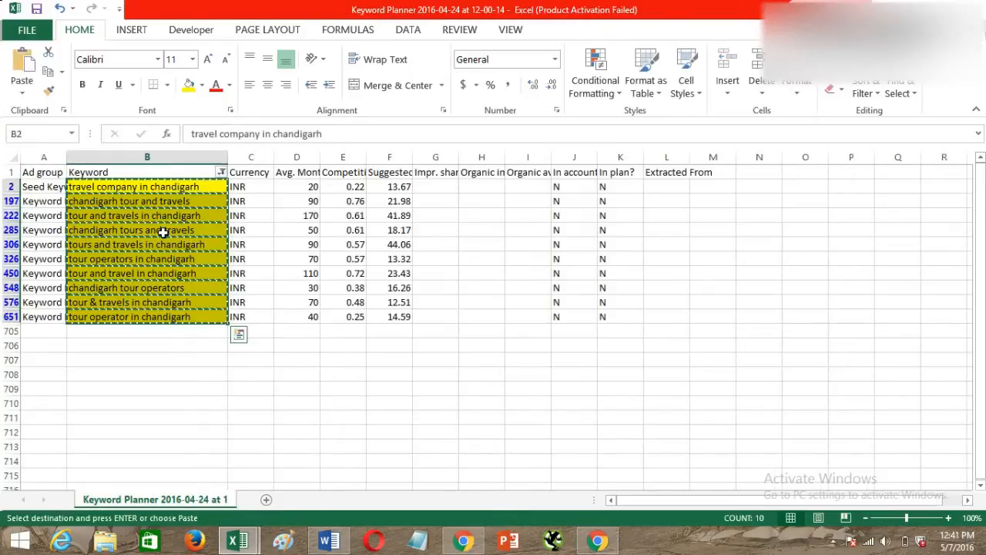
key(alt+Tab)
key(ctrl+v)
Copy the average monthly searches of the filtered keywords into Book1's Search Volume column starting at B3.
key(alt+Tab)
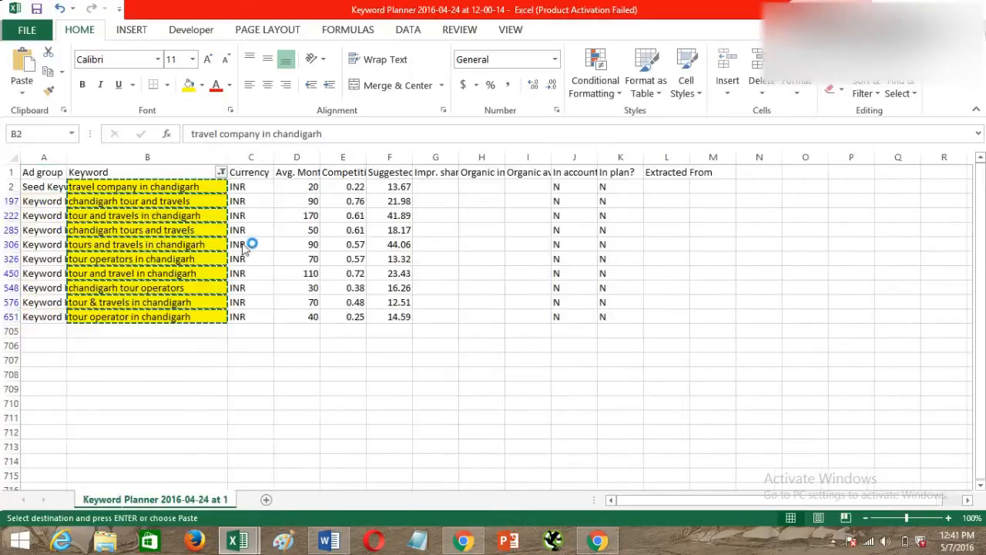
drag(309, 186, 314, 314)
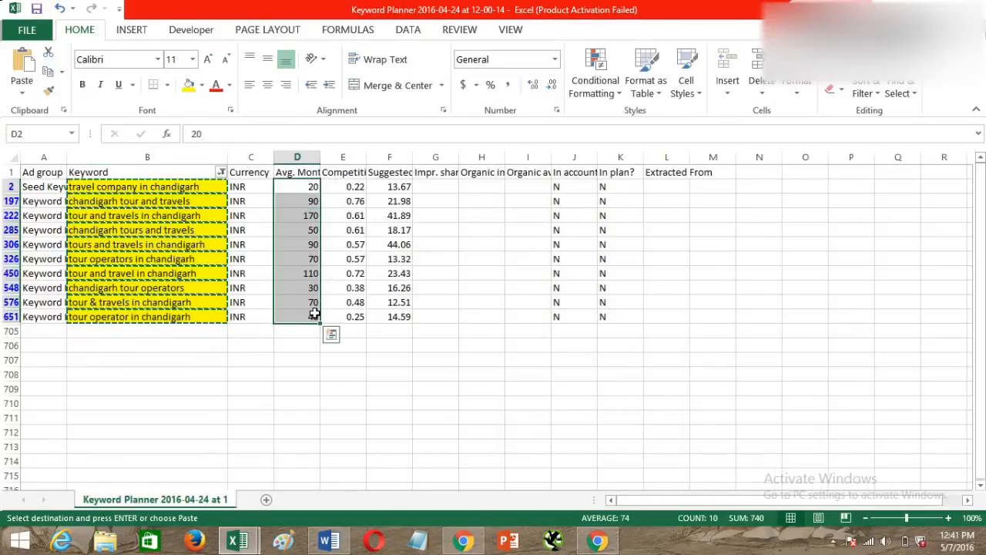
key(ctrl+c)
key(alt+Tab)
click(257, 203)
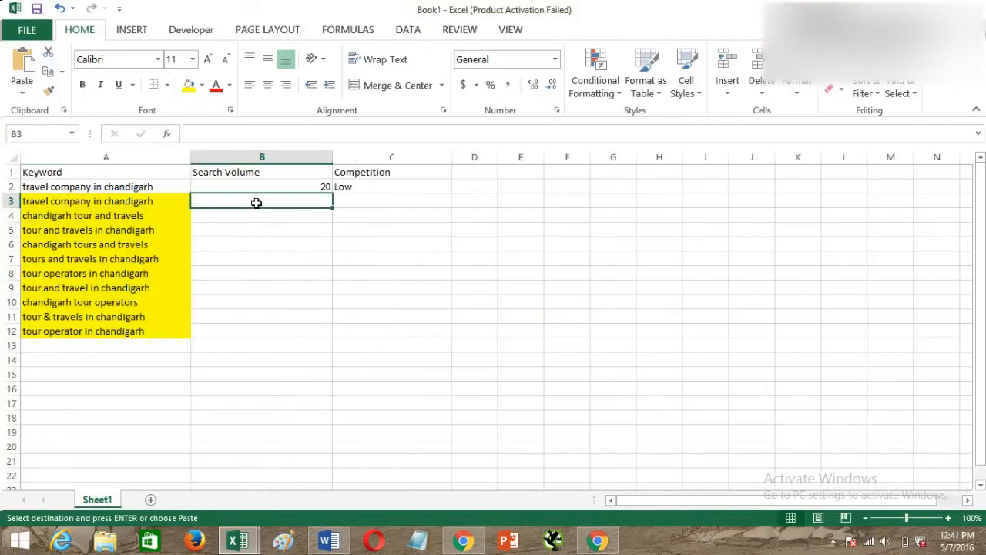
key(ctrl+v)
click(394, 226)
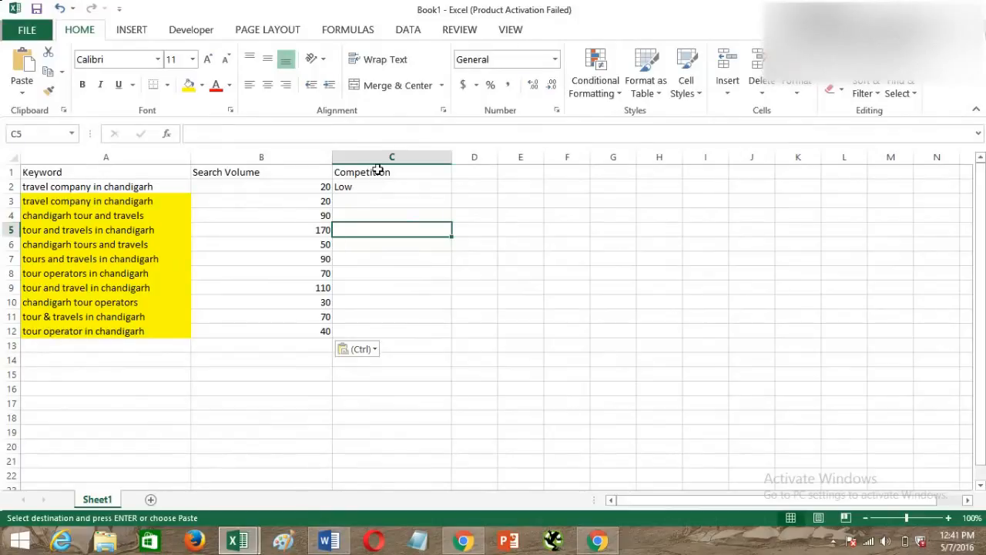
click(361, 190)
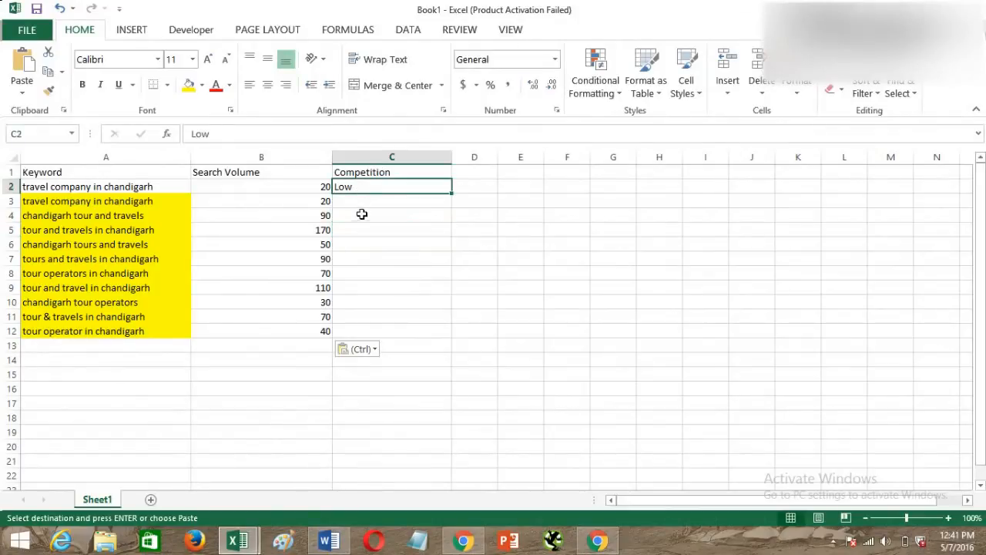
click(357, 201)
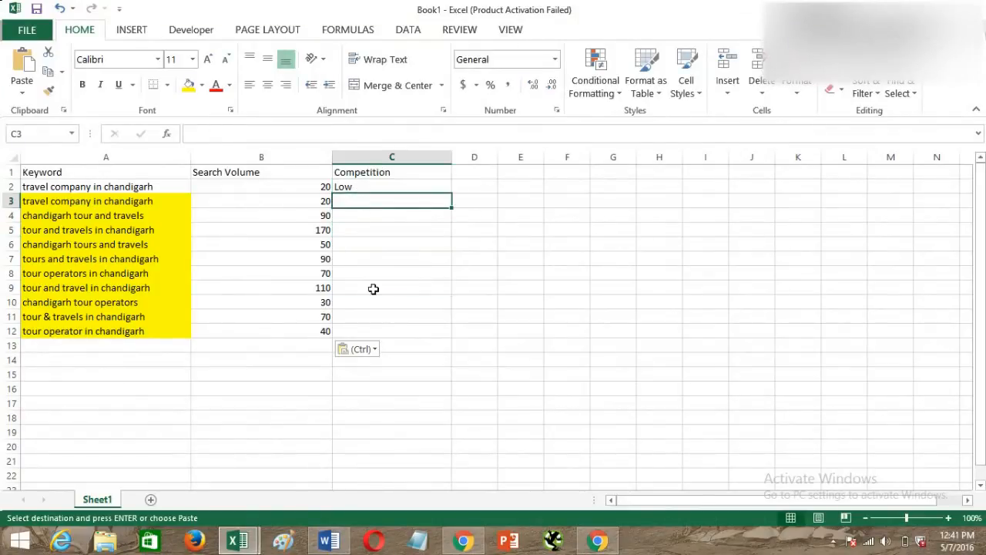
click(374, 288)
drag(139, 200, 141, 332)
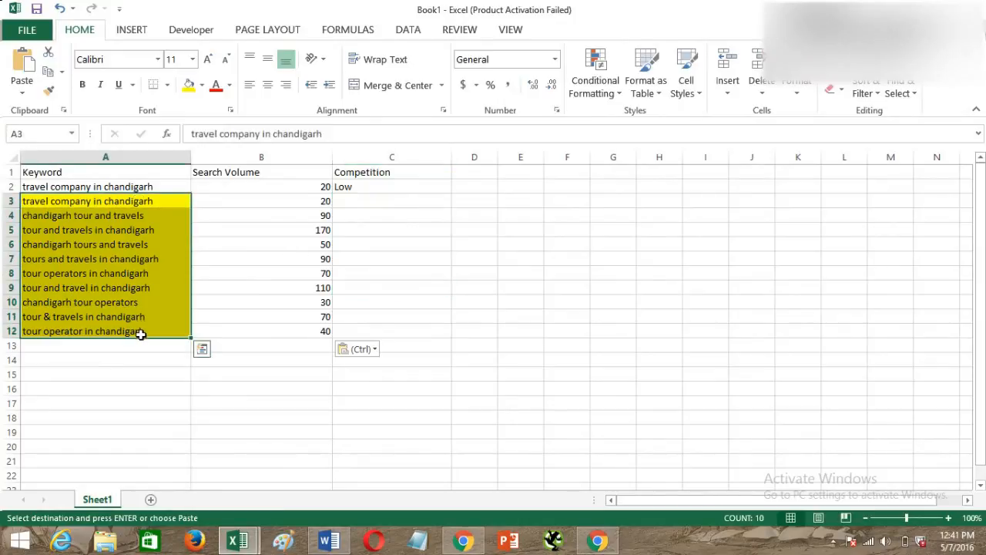
key(ctrl+c)
key(Tab)
key(alt)
click(405, 303)
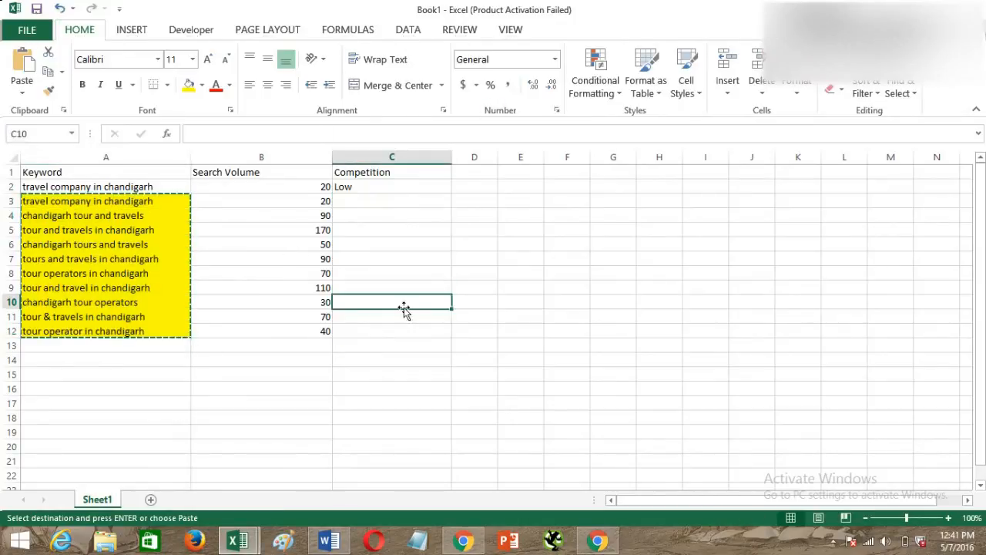
Return to the Keyword Planner workbook and examine the competition values of the filtered keywords.
key(alt+Tab)
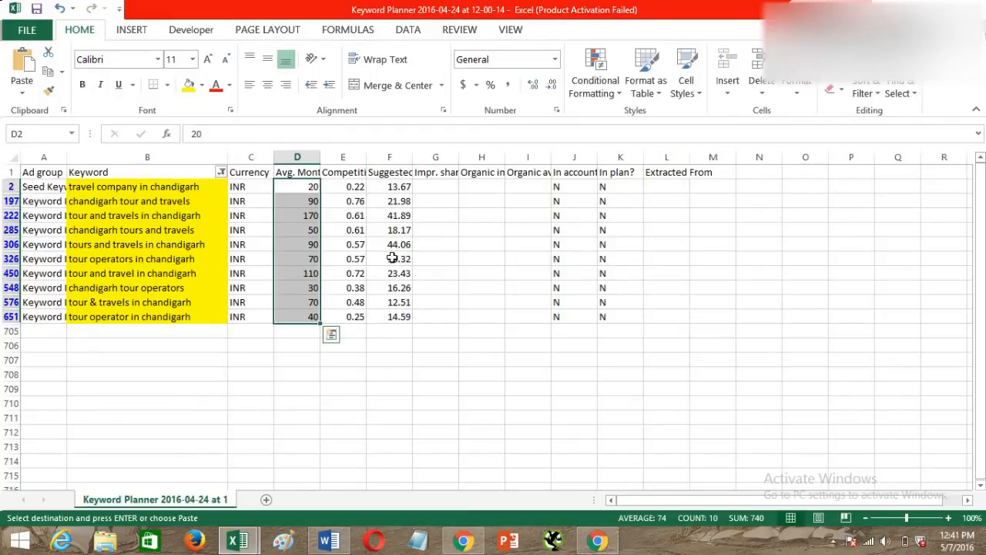
drag(350, 188, 350, 318)
click(373, 355)
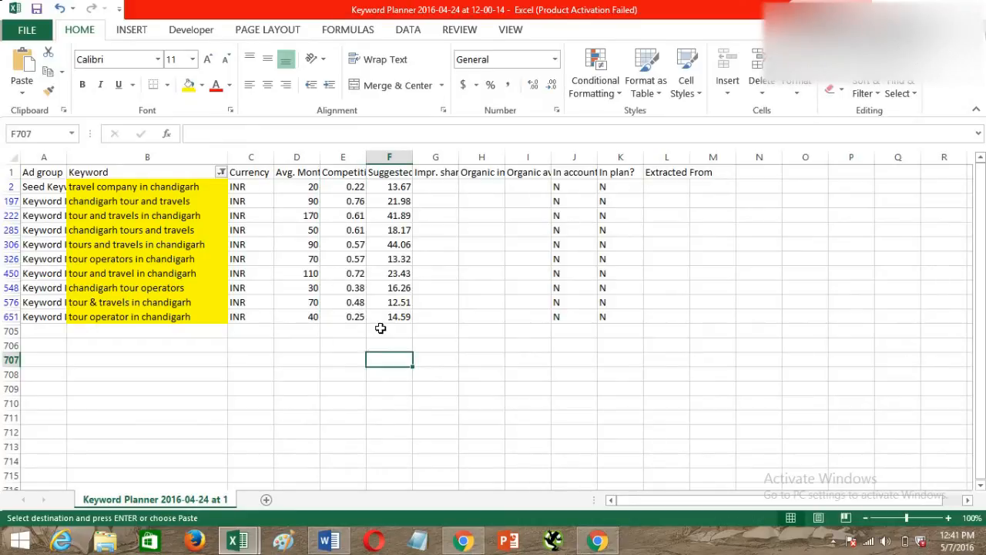
Try a competition value of 1 in E651, compare it with the other competition values, and undo the entry.
click(351, 315)
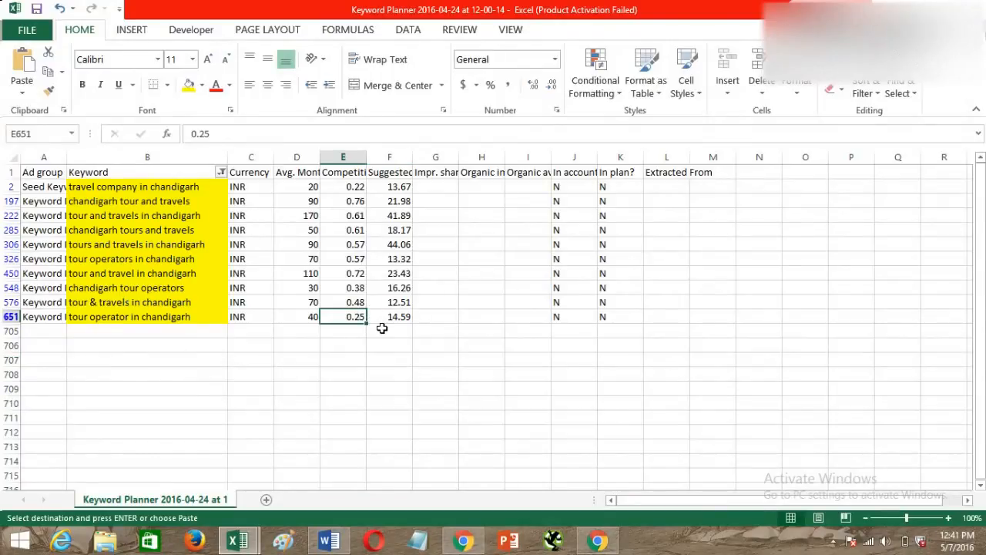
text(1)
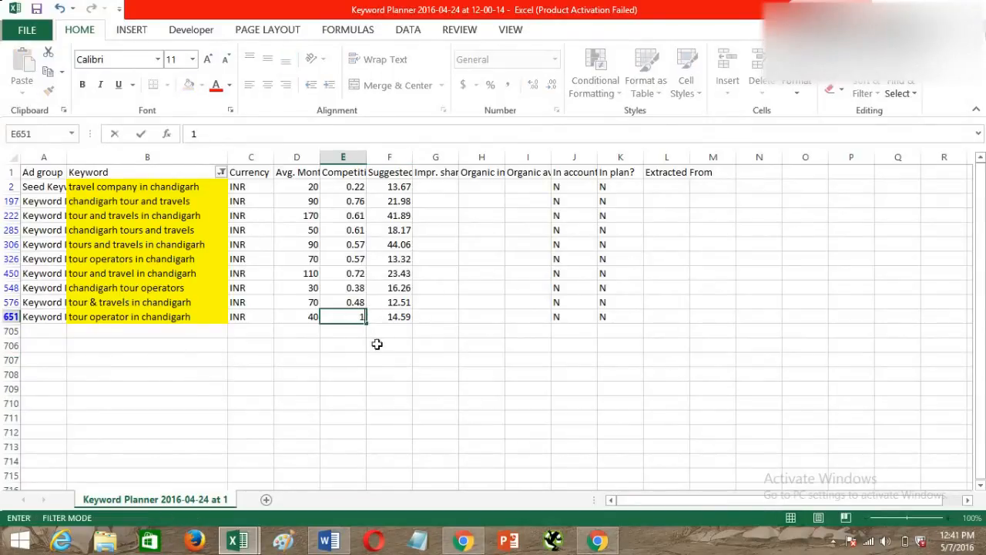
click(376, 356)
click(360, 328)
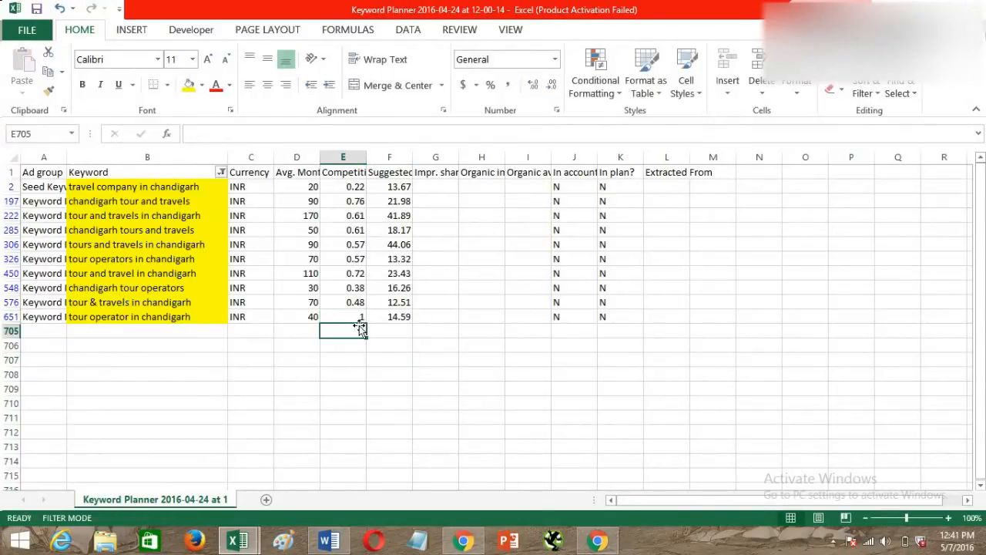
click(348, 317)
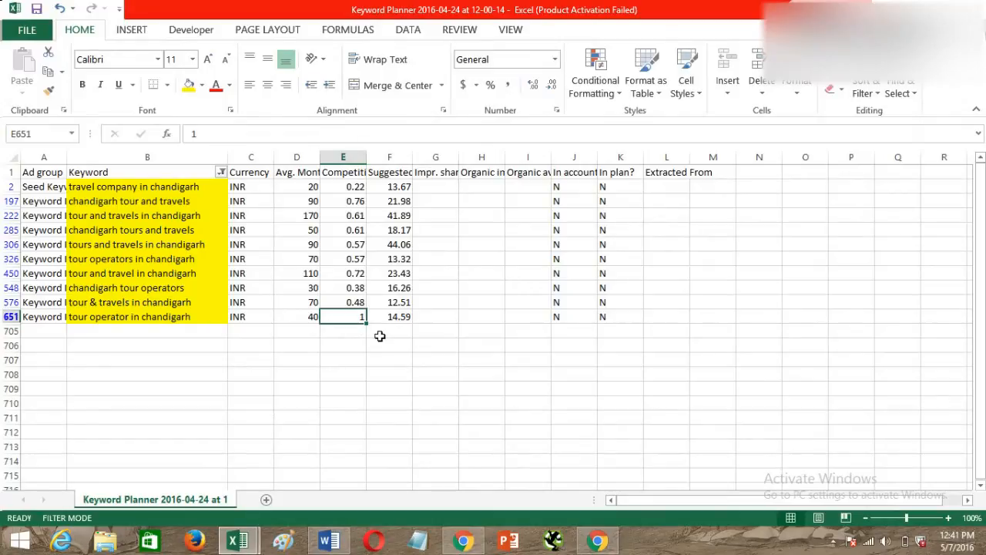
click(356, 190)
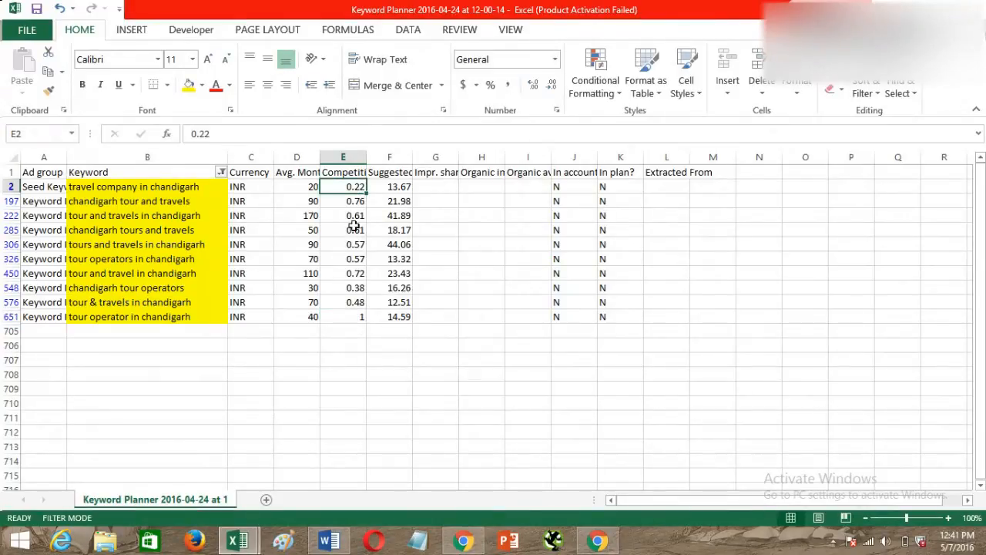
click(354, 228)
click(355, 201)
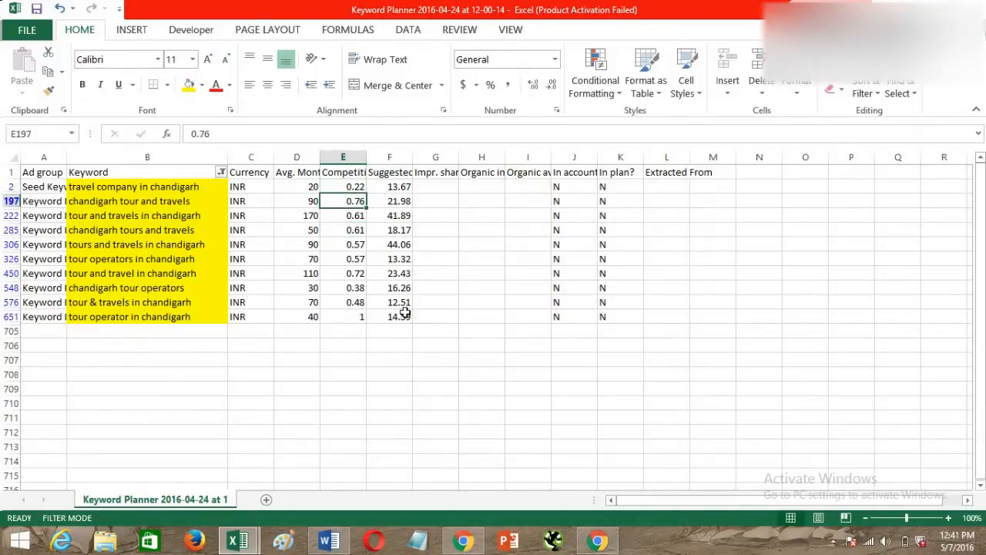
click(347, 318)
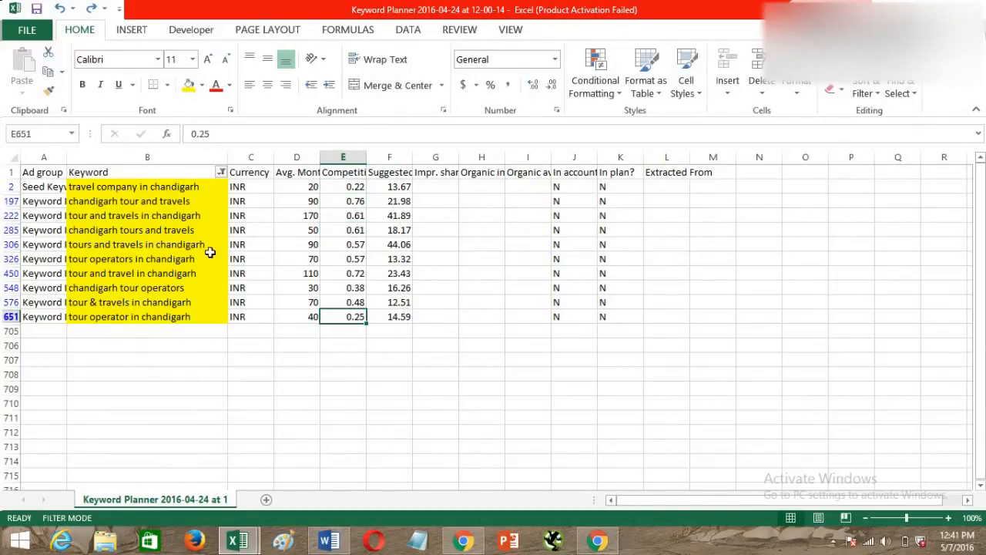
Copy the yellow keywords from the Keyword column and switch to the AdWords Keyword Planner page in Chrome.
click(187, 191)
shift+click(183, 318)
key(ctrl+c)
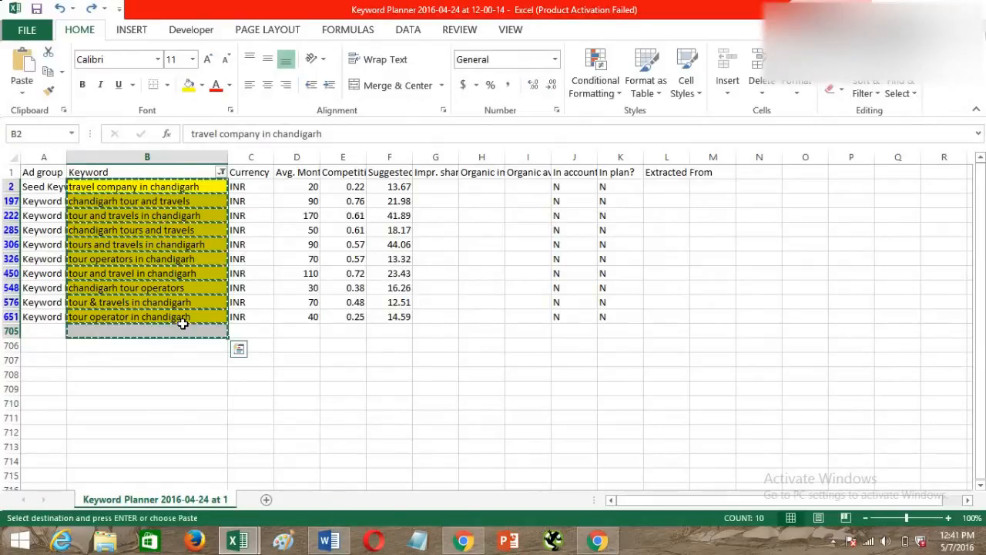
key(alt+Tab)
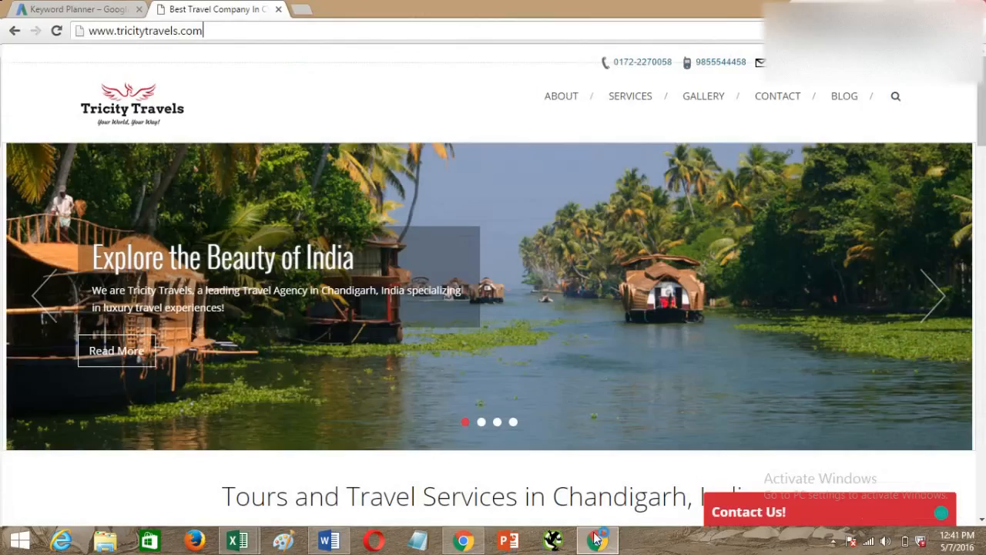
click(597, 540)
click(114, 11)
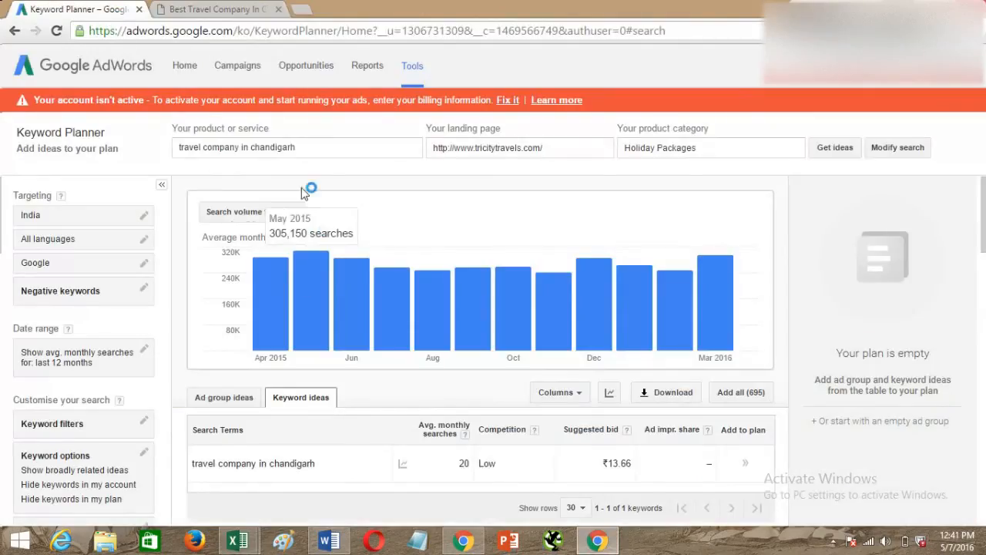
Replace the product or service text with the copied Chandigarh keywords and get new keyword ideas.
click(370, 147)
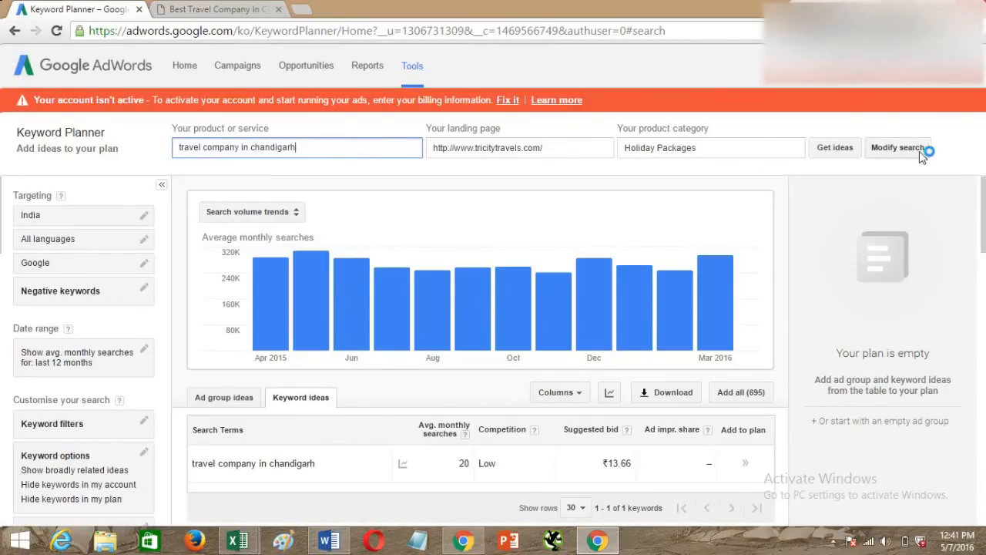
drag(347, 150, 4, 158)
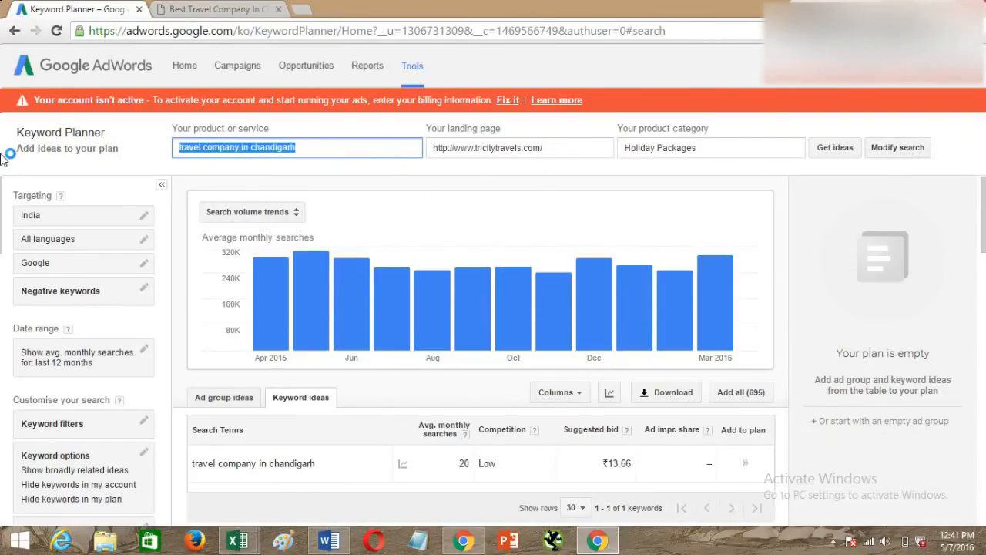
key(ctrl+v)
click(829, 148)
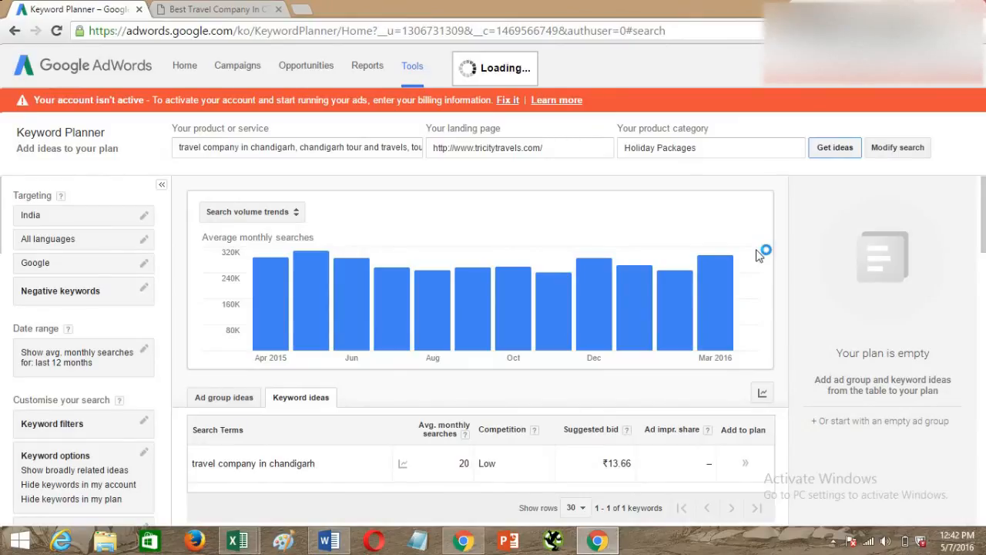
Examine the competition levels of the Chandigarh keywords in the new keyword ideas list.
mouse_move(710, 289)
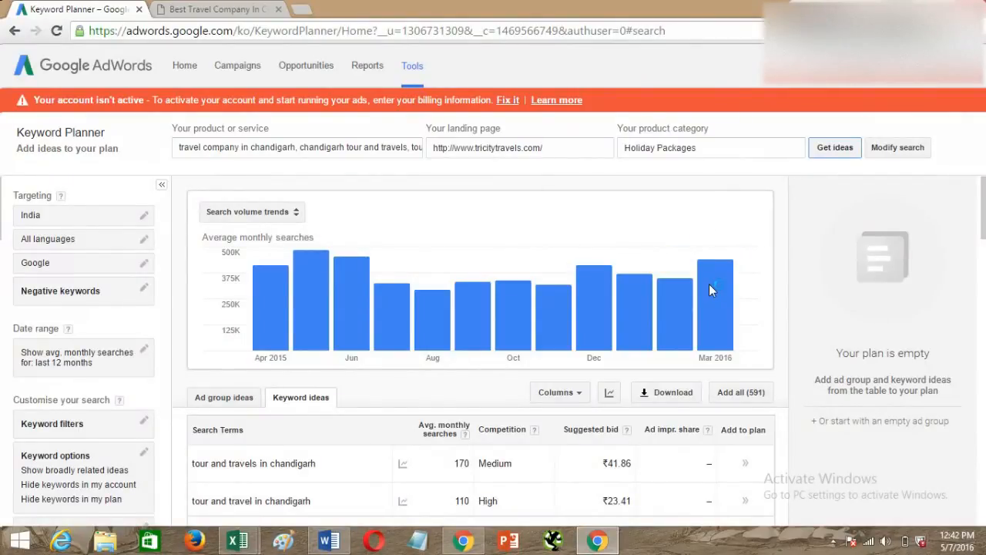
scroll(716, 331, down, 2)
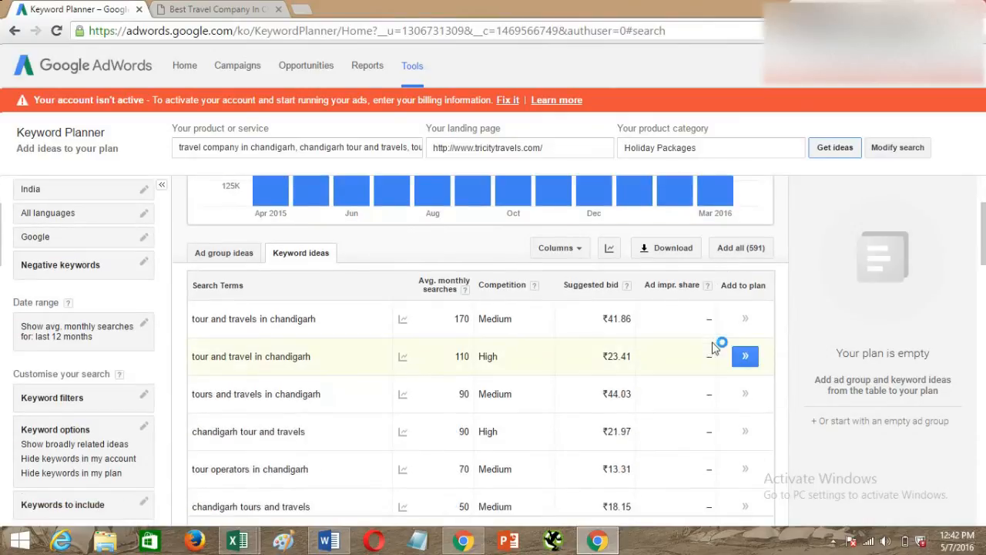
scroll(714, 348, down, 1)
scroll(713, 348, down, 2)
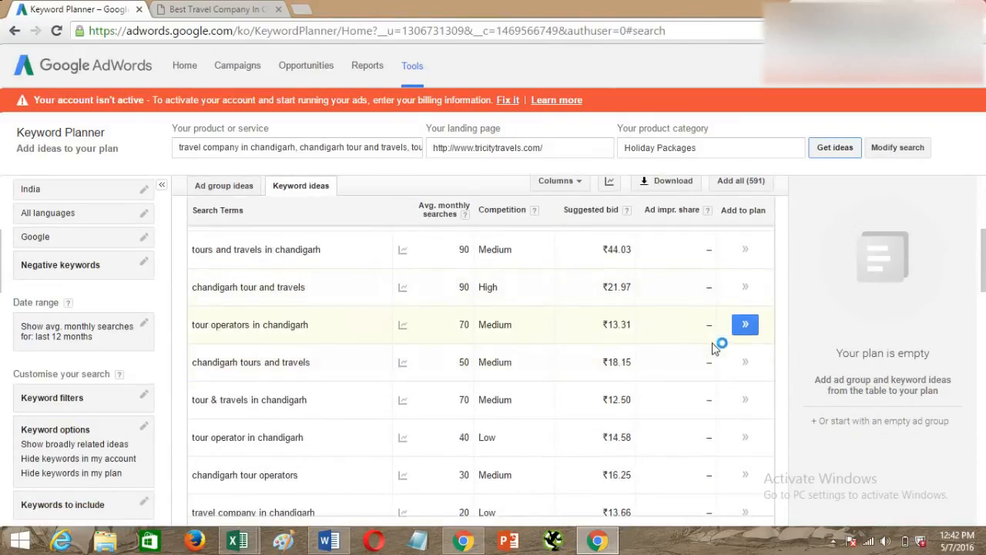
scroll(712, 351, up, 2)
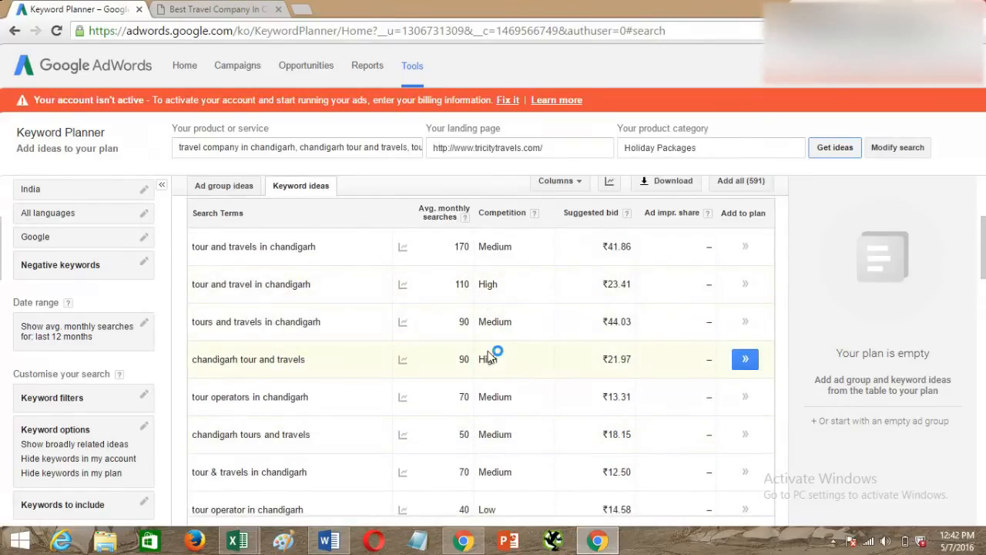
click(483, 286)
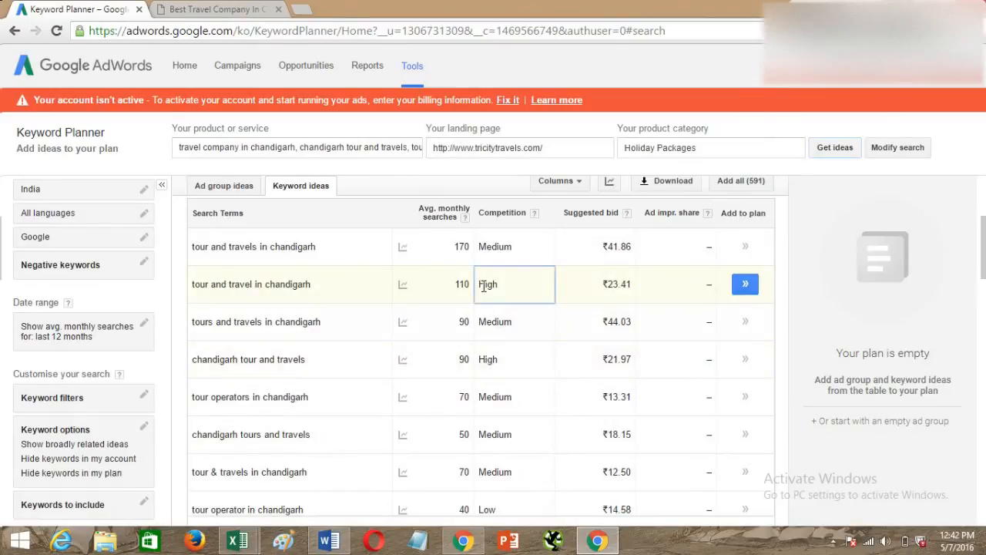
click(486, 359)
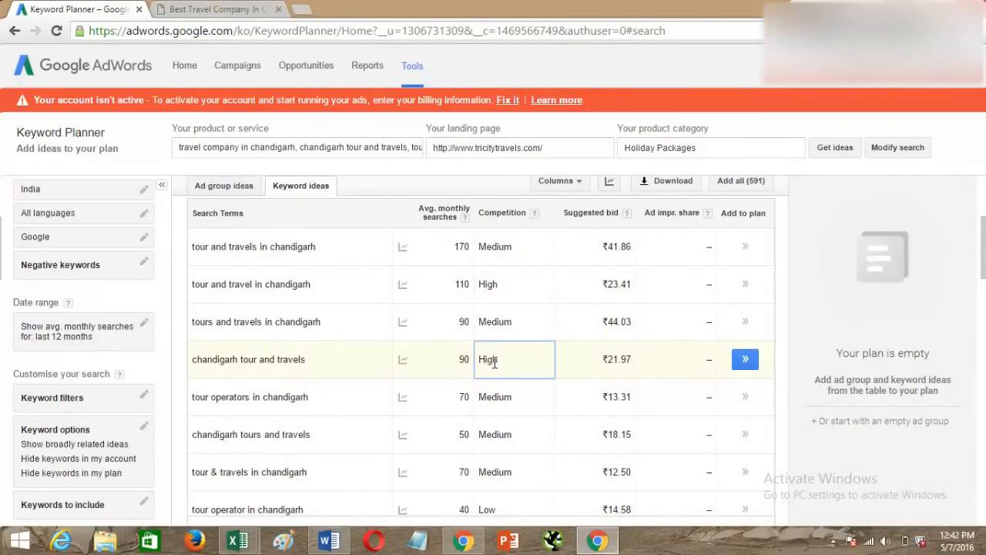
Switch to the Book1 workbook in Excel and enter Medium as the competition for "tour and travel in chandigarh" in C9.
key(alt+Tab)
click(313, 392)
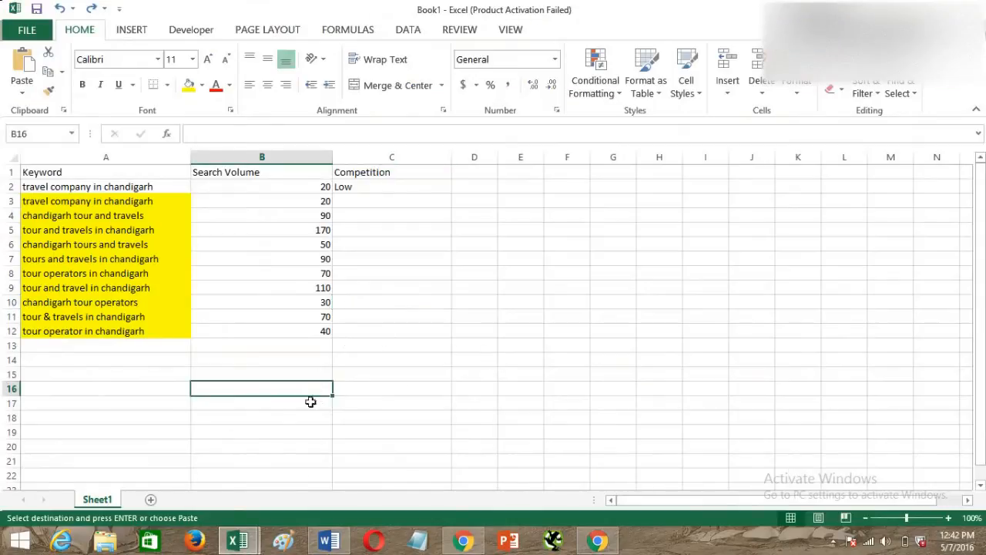
key(alt+Tab)
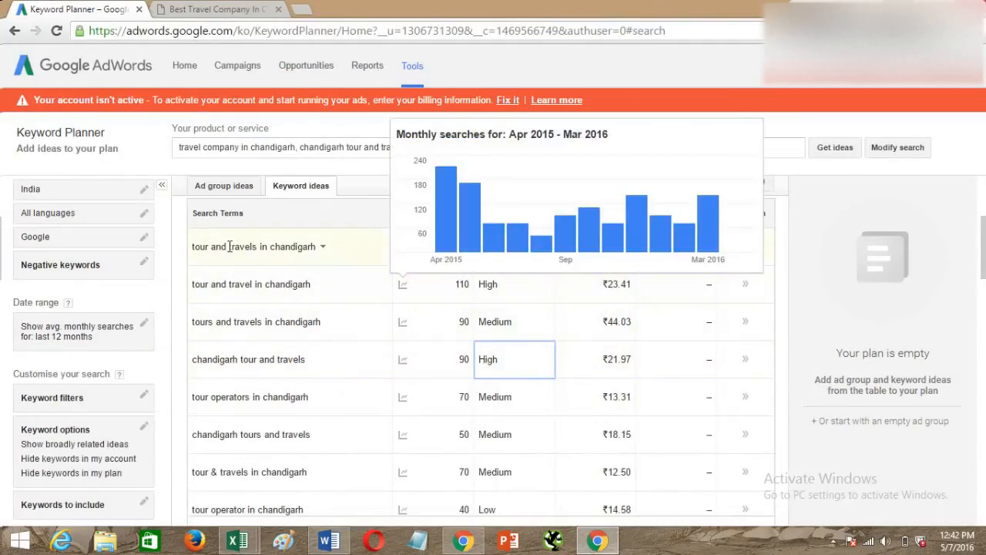
key(alt+Tab)
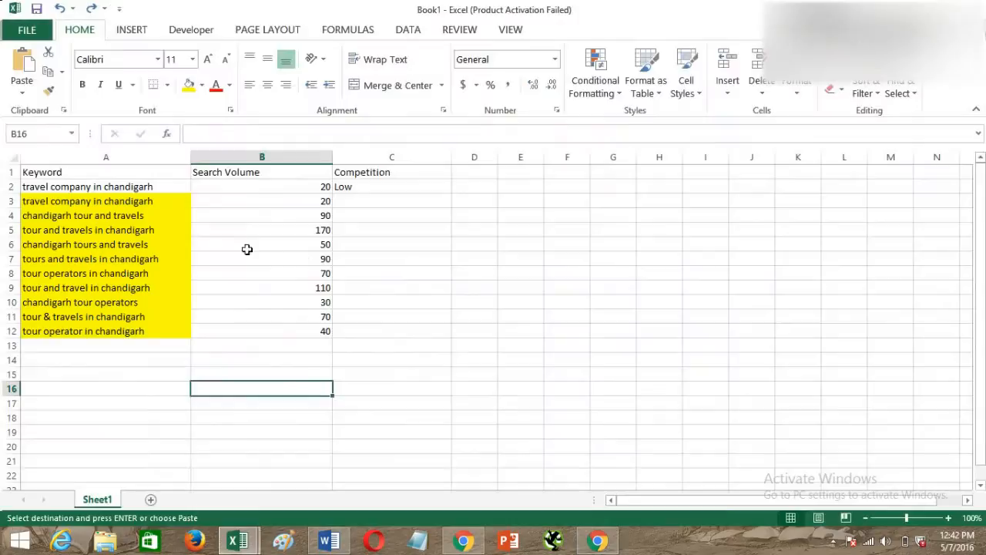
click(163, 214)
click(113, 288)
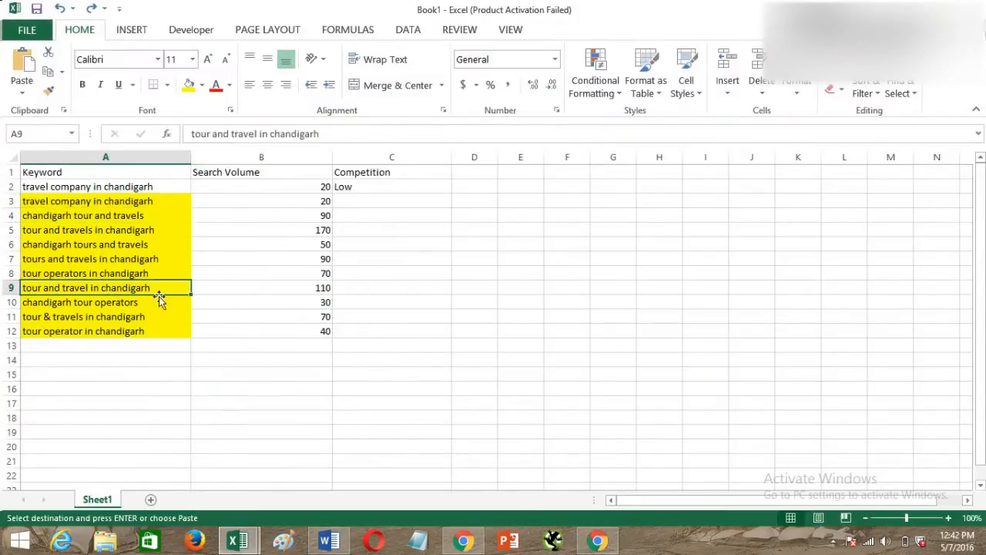
click(354, 288)
text(Med)
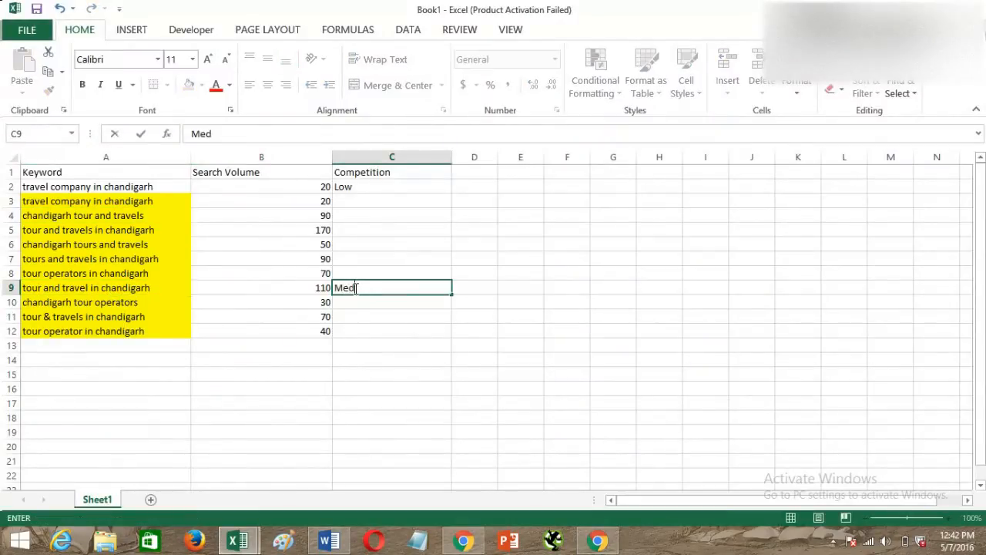
text(ium)
key(Return)
Check the keyword ideas in Chrome, then enter High in Excel as the competition for "tour and travels in chandigarh" in C5.
key(alt+Tab)
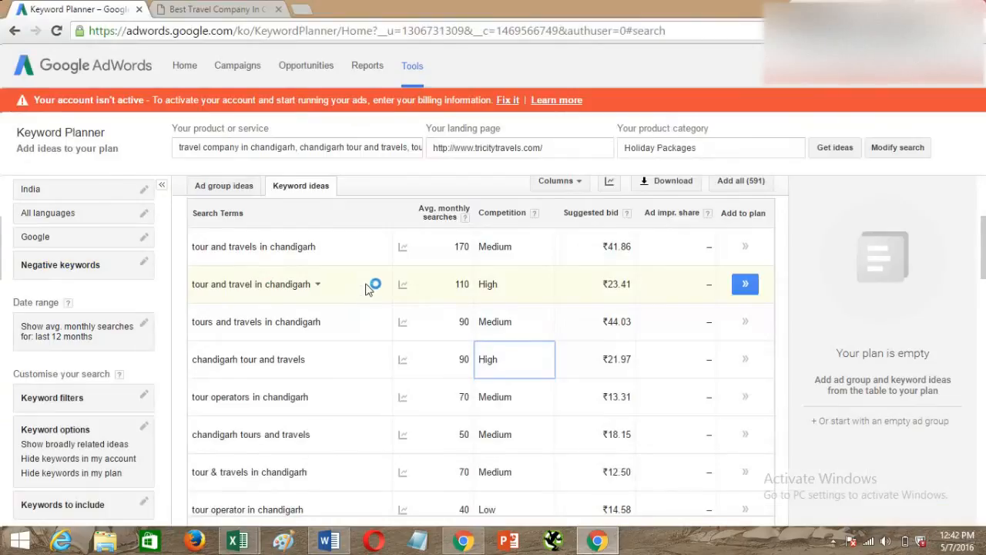
mouse_move(413, 293)
scroll(412, 293, up, 1)
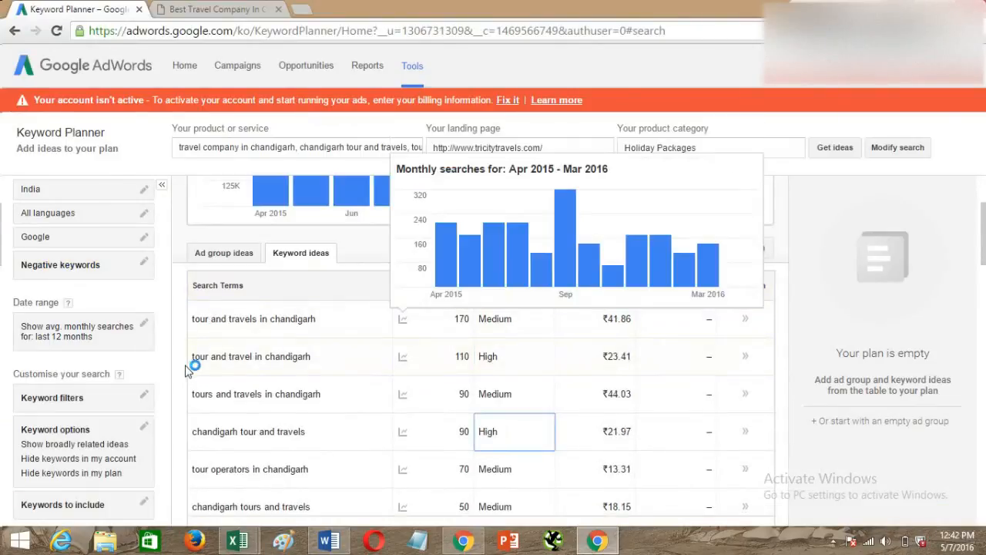
key(alt+Tab)
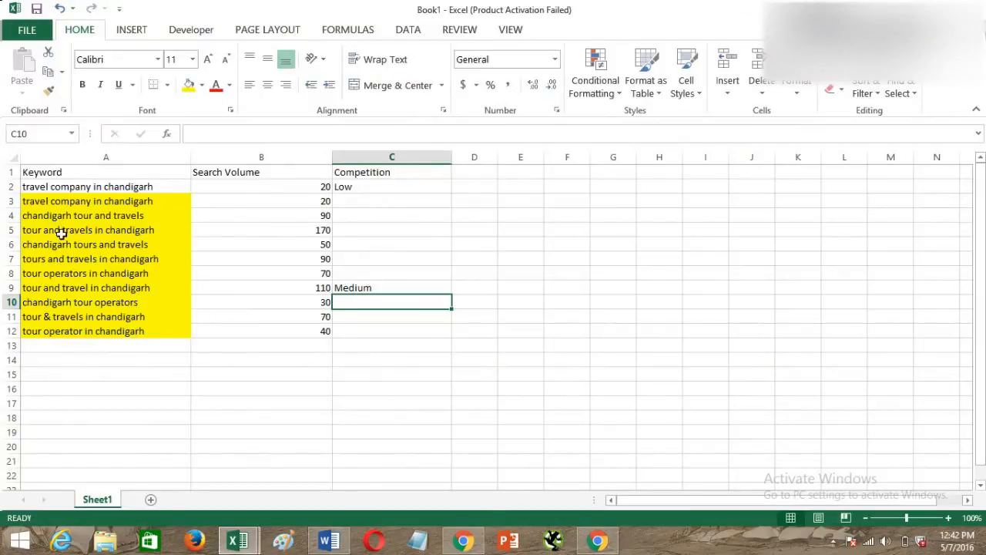
click(63, 231)
click(339, 230)
text(i)
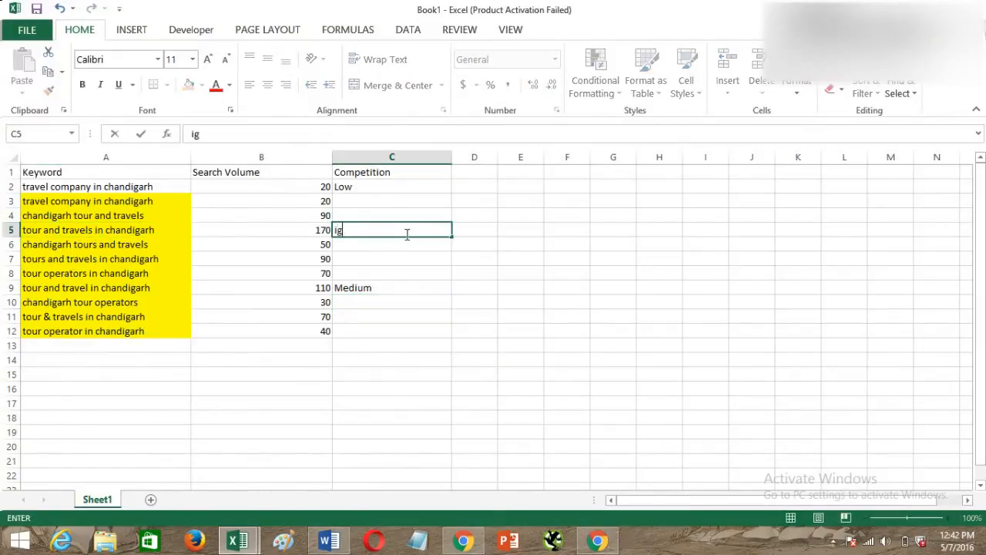
key(BackSpace)
text(High)
key(Return)
Copy "travel company in chandigarh" from A3 and search for it on the Keyword Planner page in Chrome.
key(alt+Tab)
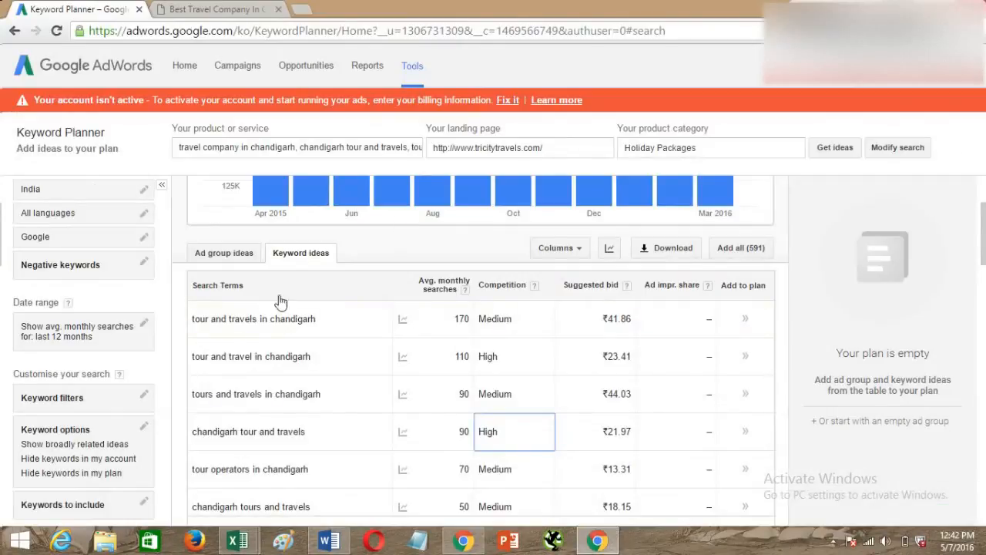
key(alt+Tab)
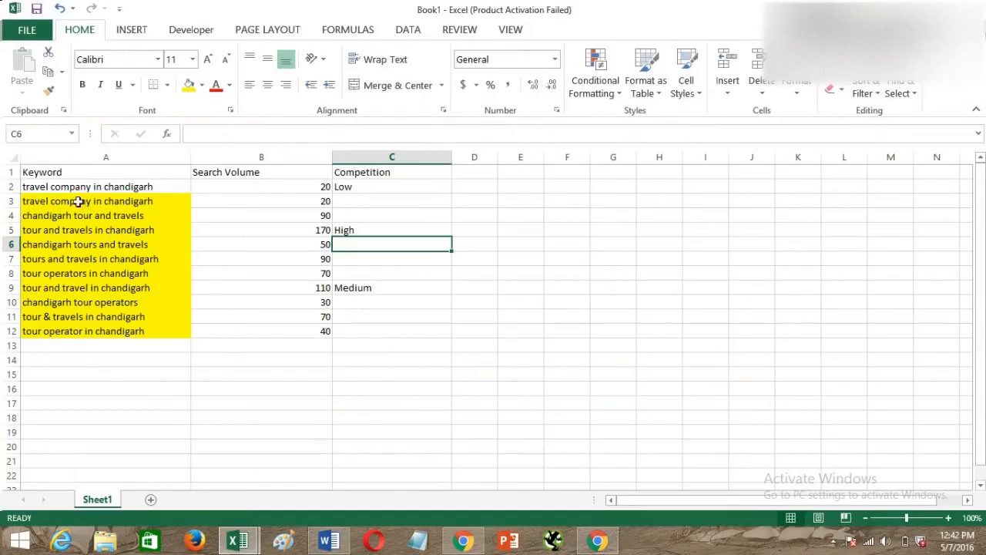
click(73, 189)
click(77, 200)
key(ctrl+c)
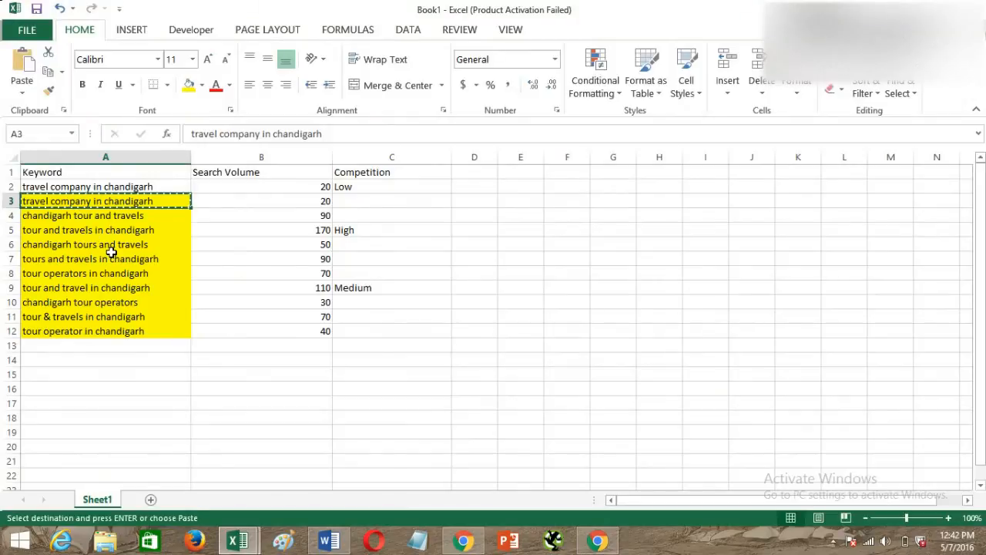
key(alt+Tab)
key(ctrl+f)
key(ctrl+v)
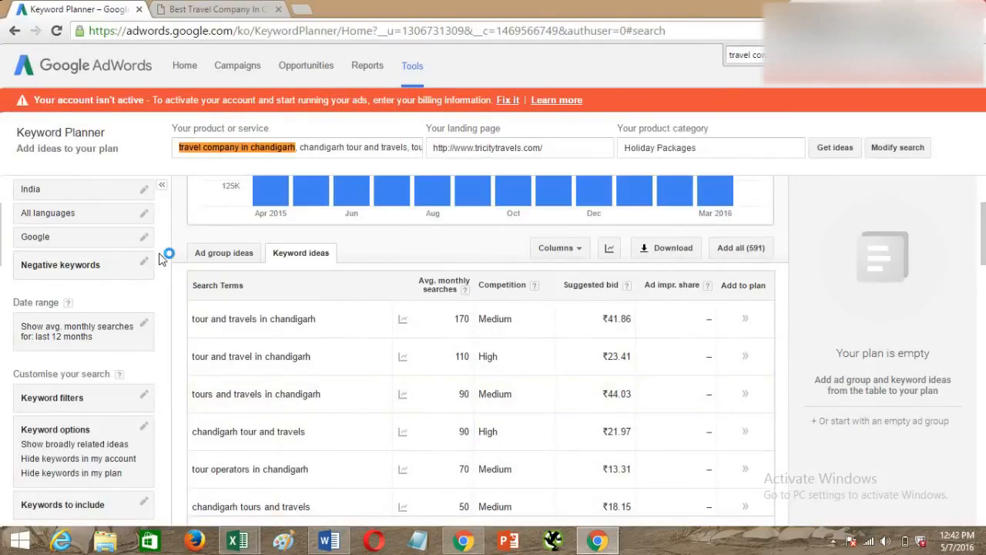
key(Return)
Return to the Excel sheet and enter Low as the competition for "travel company in chandigarh" in C3.
key(alt+Tab)
click(383, 198)
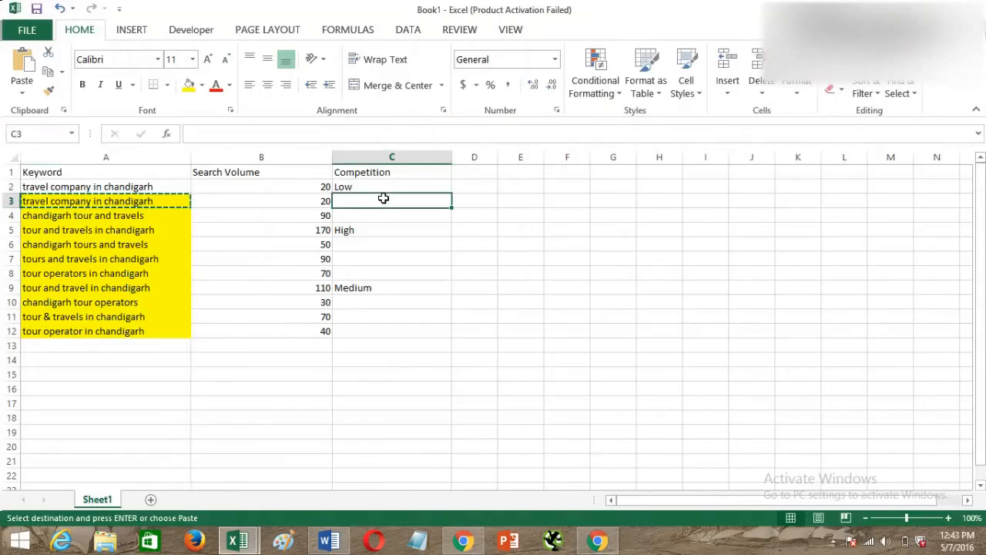
text(Low)
key(Return)
Copy "chandigarh tour and travels" from A4 and find it in the Keyword Planner results in Chrome.
key(alt+Tab)
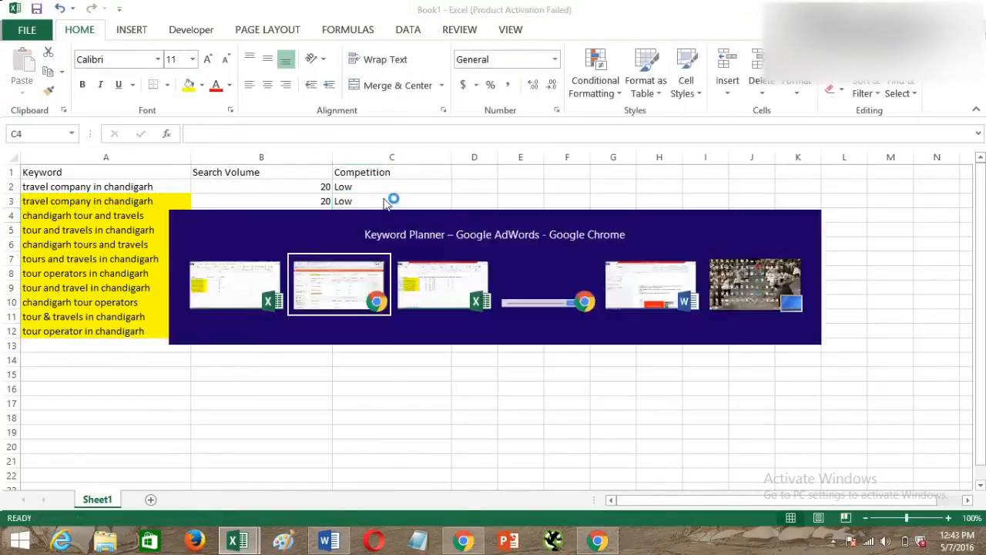
key(alt+Tab)
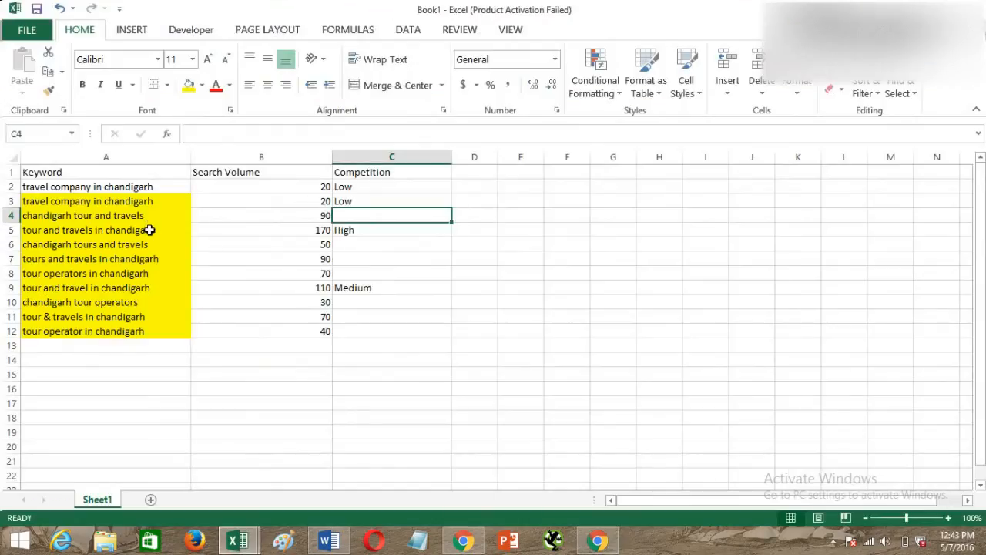
click(148, 229)
click(147, 217)
key(ctrl+c)
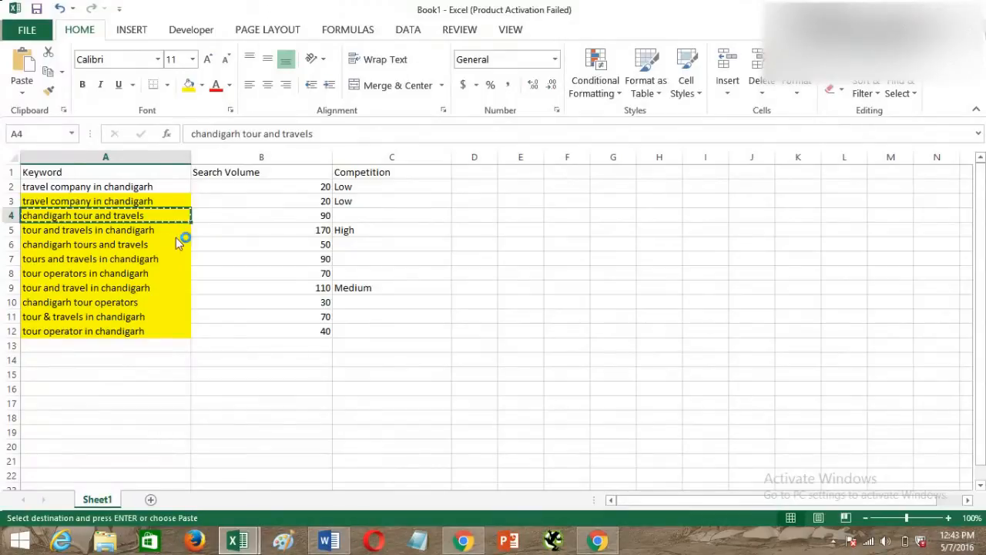
key(alt+Tab)
key(ctrl+f)
key(ctrl+v)
key(Return)
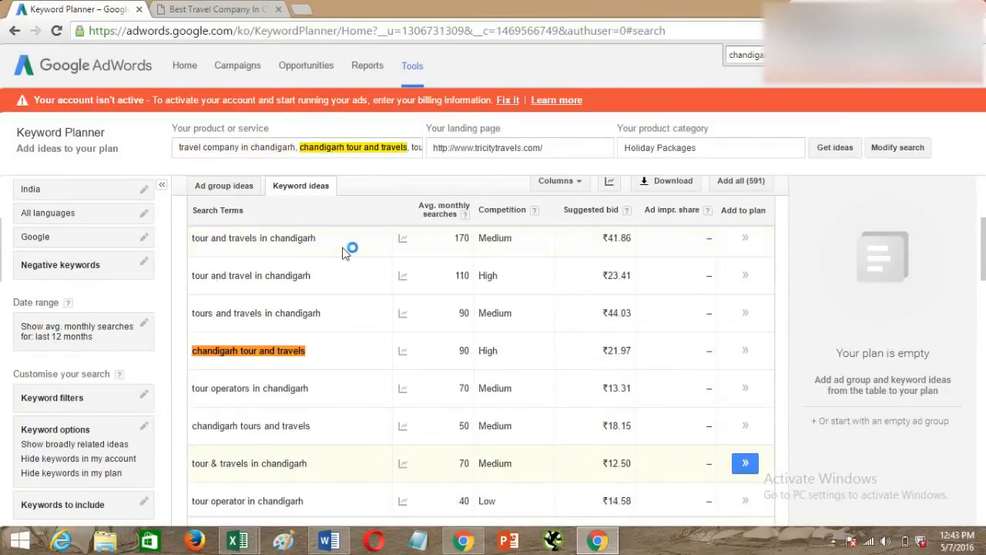
Return to the Excel sheet and enter High as the competition for "chandigarh tour and travels" in C4.
key(alt+Tab)
click(368, 216)
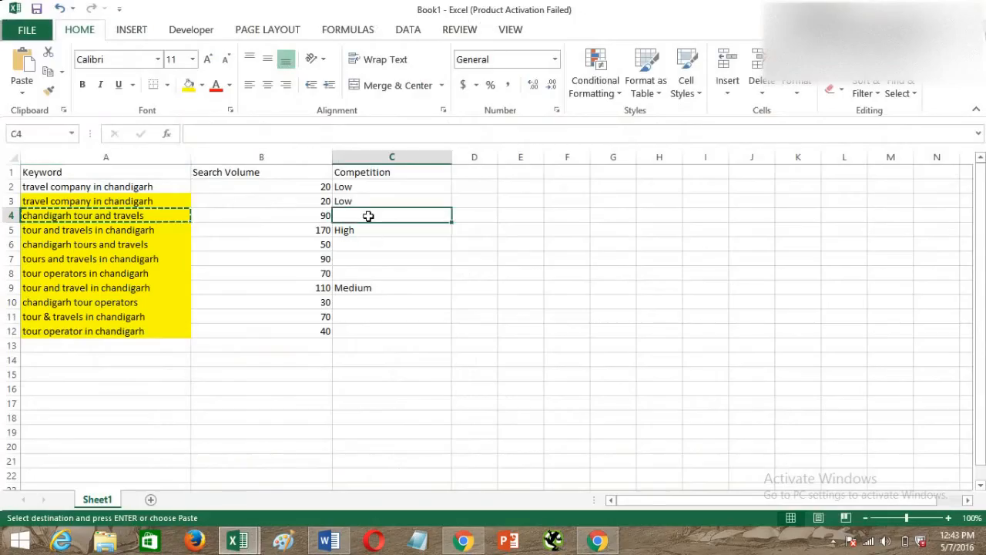
key(Escape)
text(High)
key(Return)
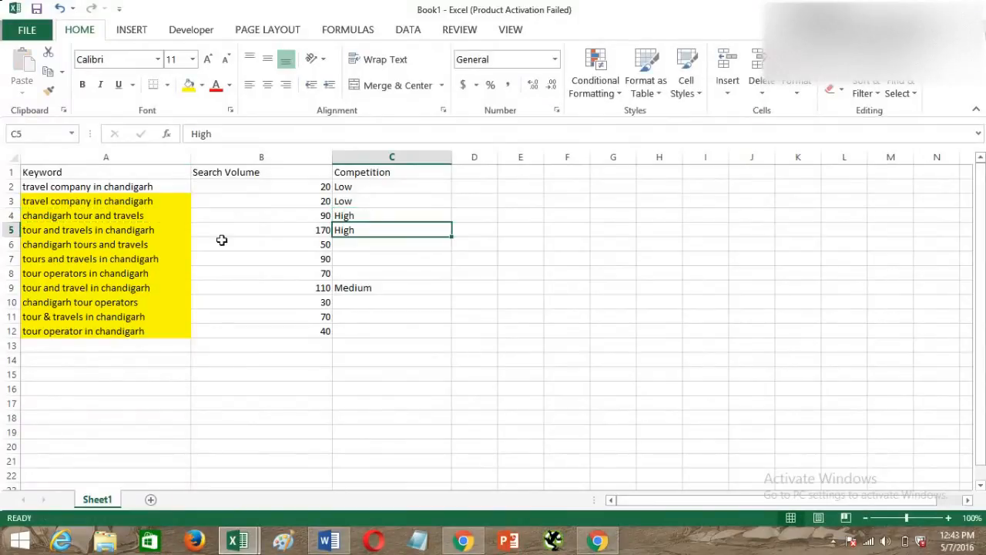
Look up "chandigarh tours and travels" from A6 on the Keyword Planner page and enter Medium as its competition in C6.
click(139, 251)
key(ctrl+c)
key(alt+Tab)
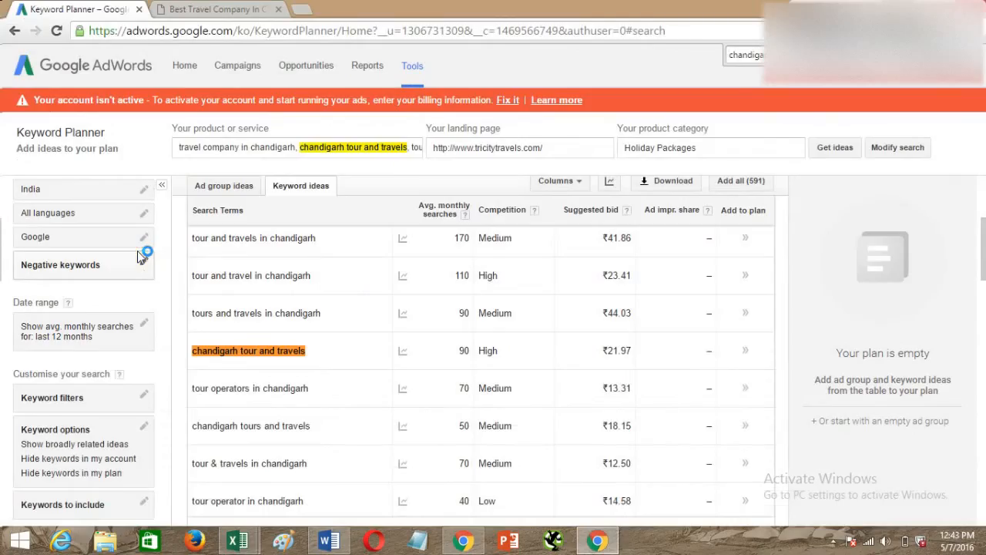
key(ctrl+v)
key(alt+Tab)
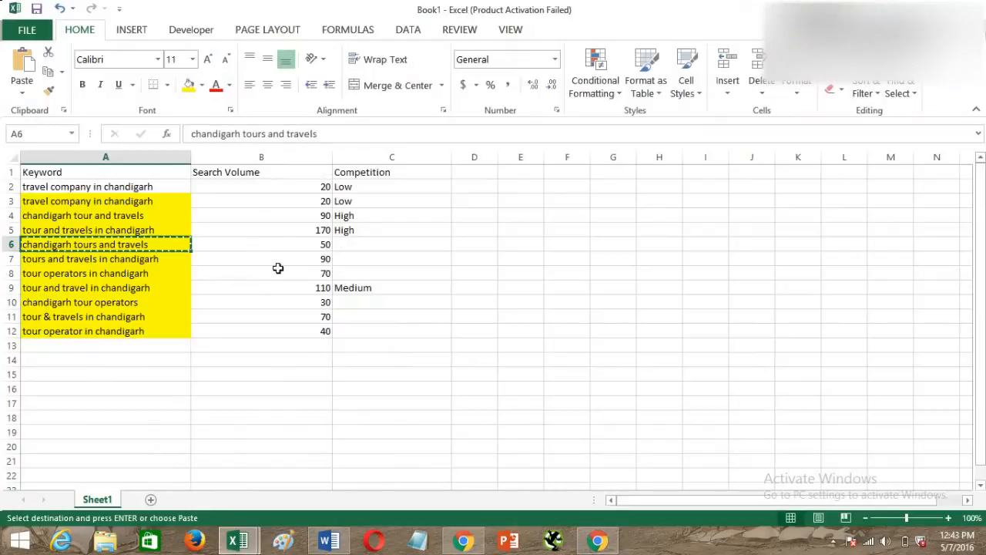
click(354, 243)
key(alt+Tab)
key(alt+Tab)
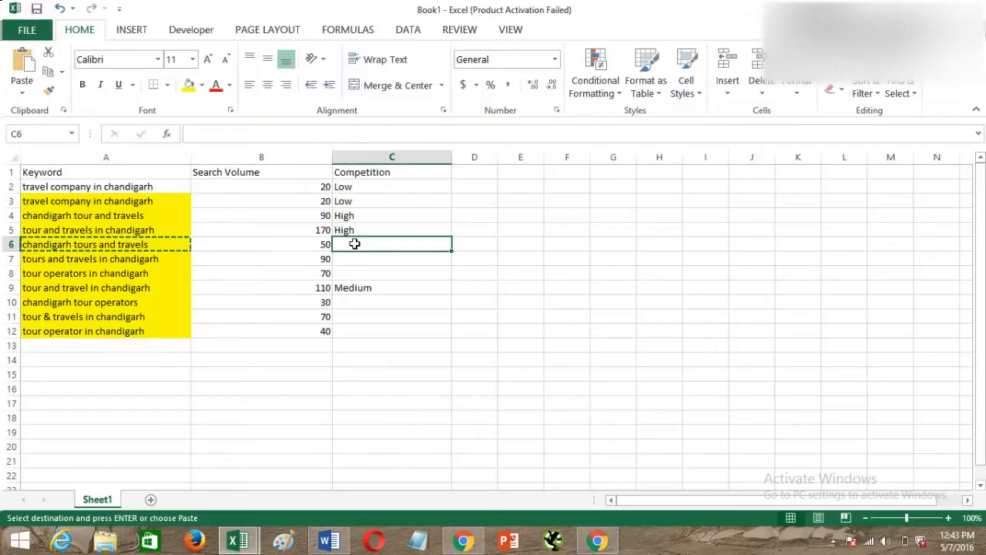
text(Medium)
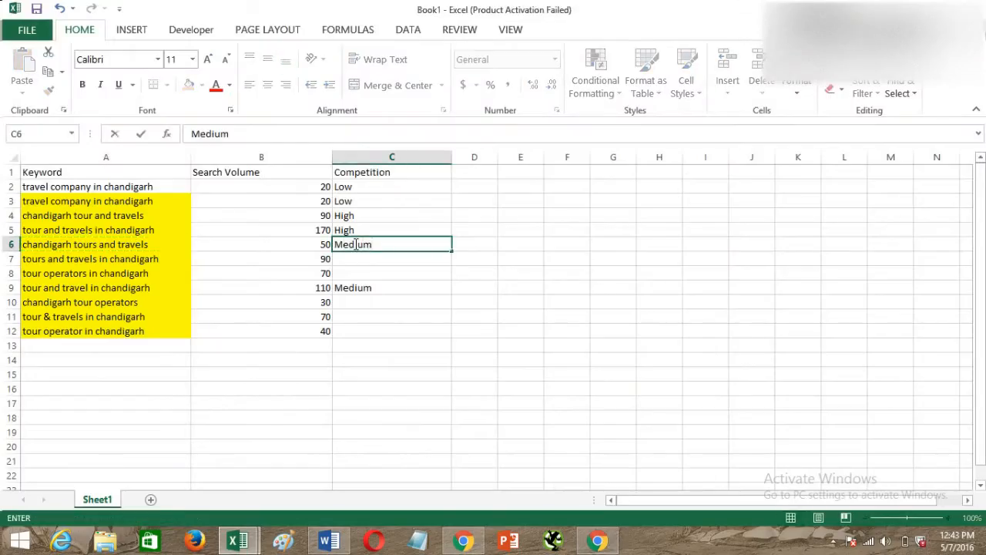
click(354, 259)
Copy "tours and travels in chandigarh" from A7, find it on the Keyword Planner page, and return to the Excel sheet.
key(alt+Tab)
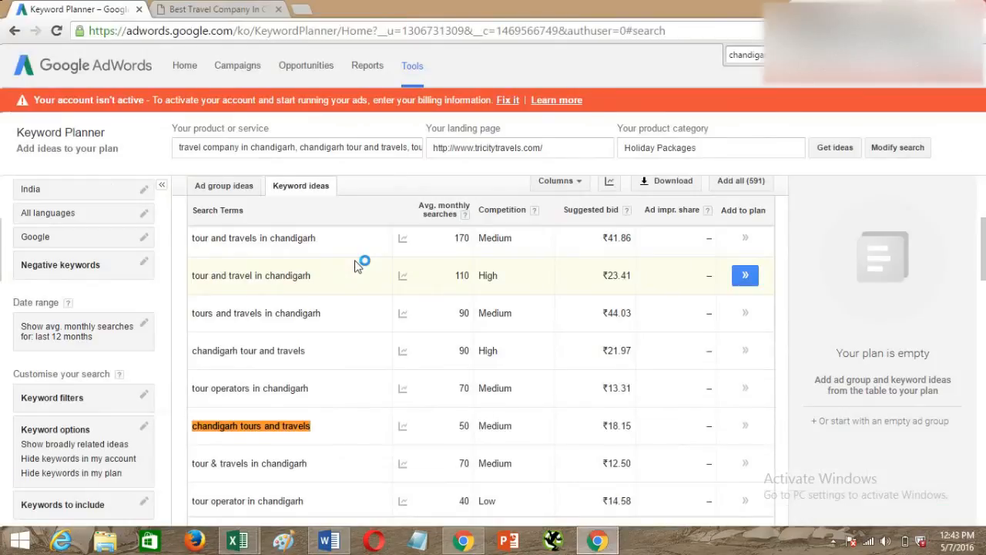
key(alt+Tab)
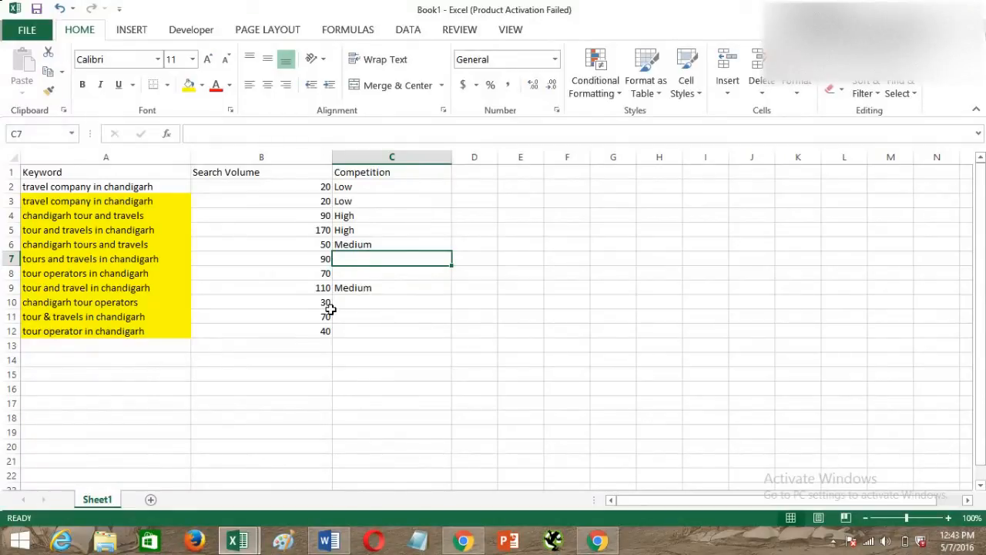
click(143, 256)
key(ctrl+c)
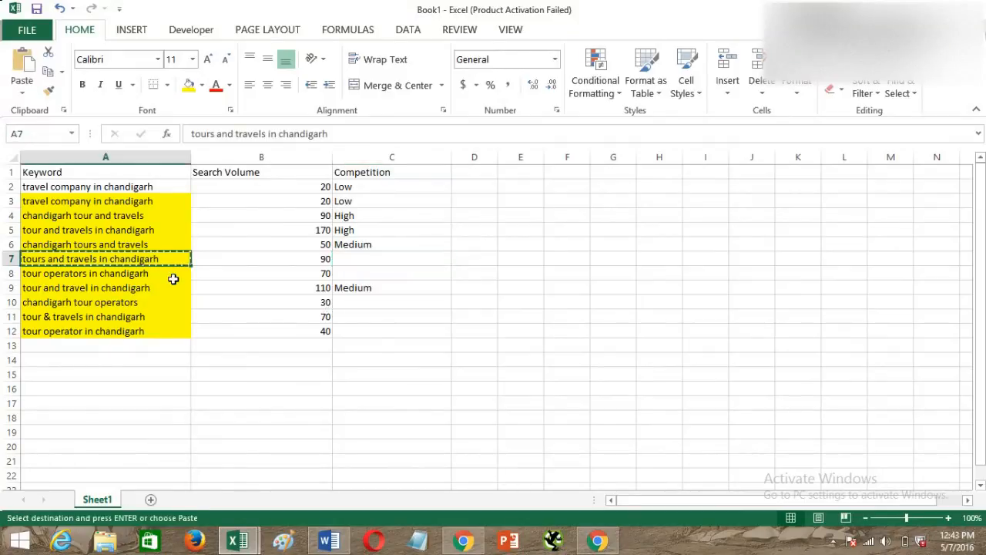
key(alt+Tab)
key(ctrl+f)
key(ctrl+v)
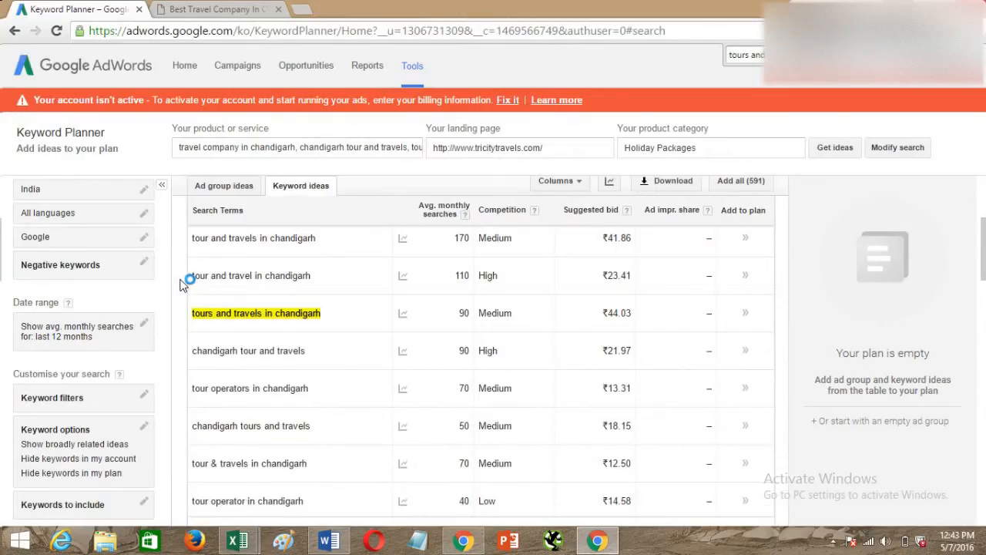
key(alt+Tab)
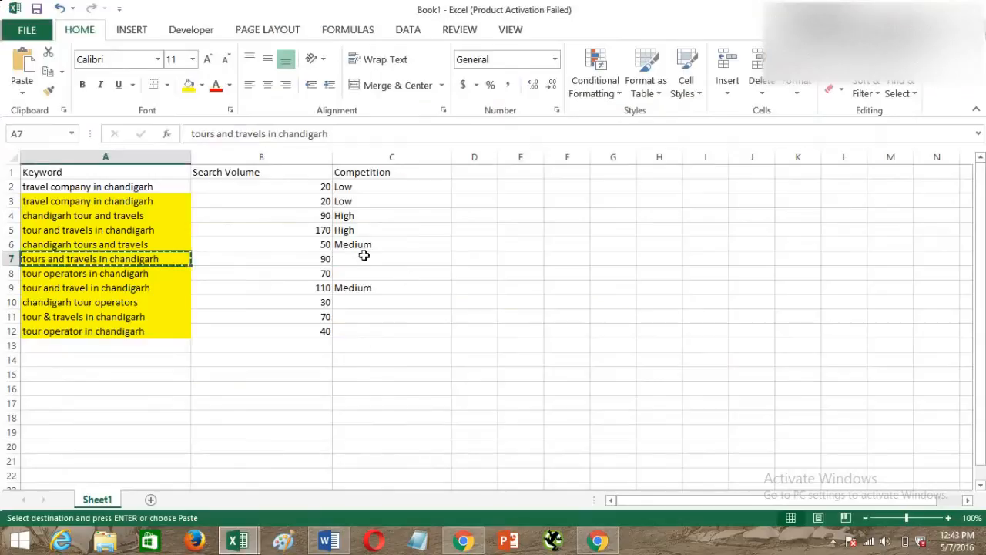
Enter Medium as the competition for "tours and travels in chandigarh" in C7.
click(367, 260)
text(Medium)
key(Return)
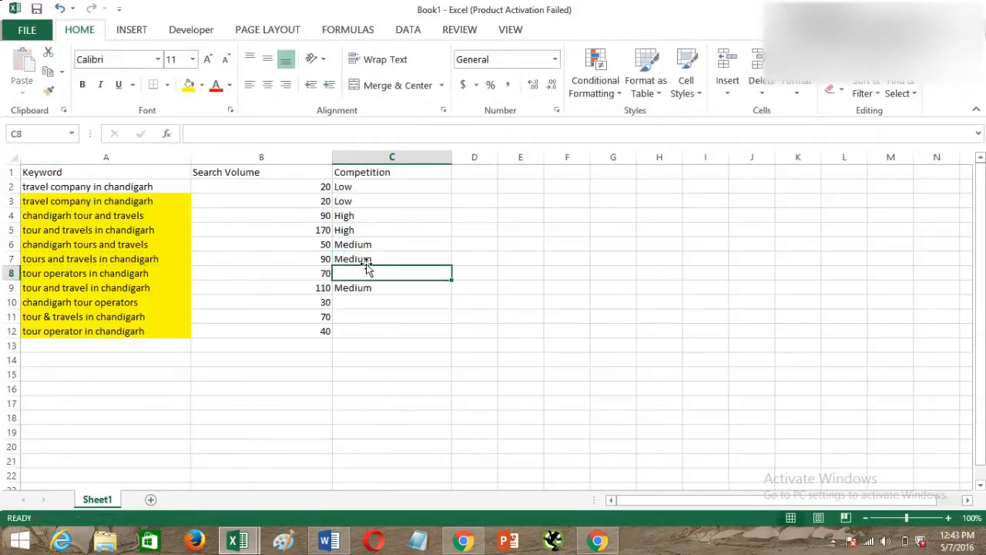
Look up "tour operators in chandigarh" from A8 on the Keyword Planner page in Chrome and enter Medium as its competition in C8.
click(84, 275)
key(ctrl+c)
key(alt+Tab)
key(ctrl+f)
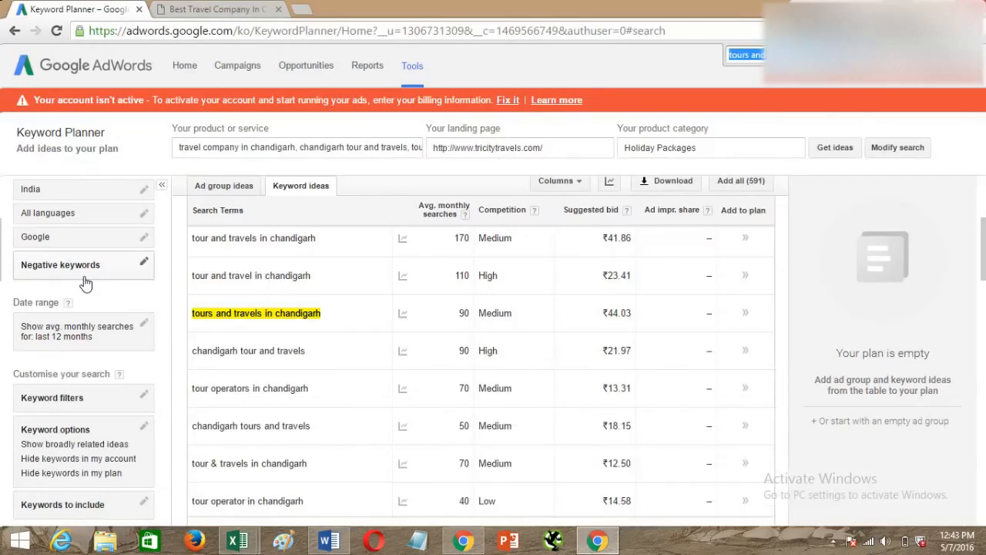
key(ctrl+v)
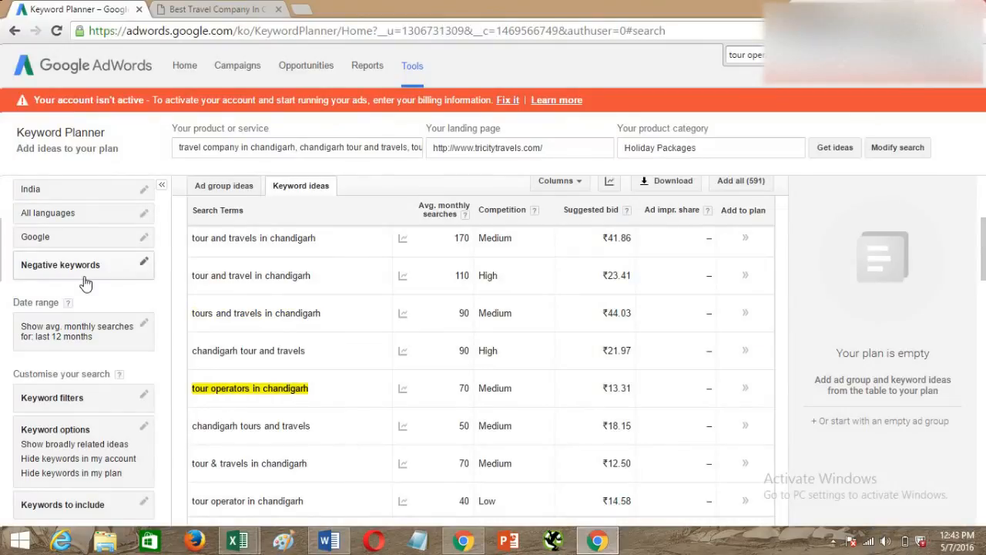
key(alt+Tab)
click(354, 274)
text(Me)
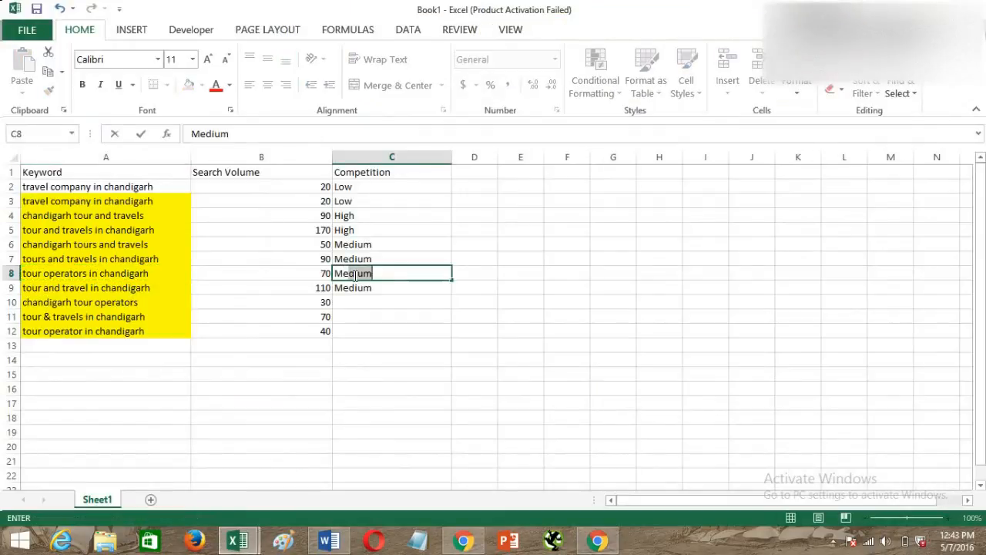
text(dium)
key(Return)
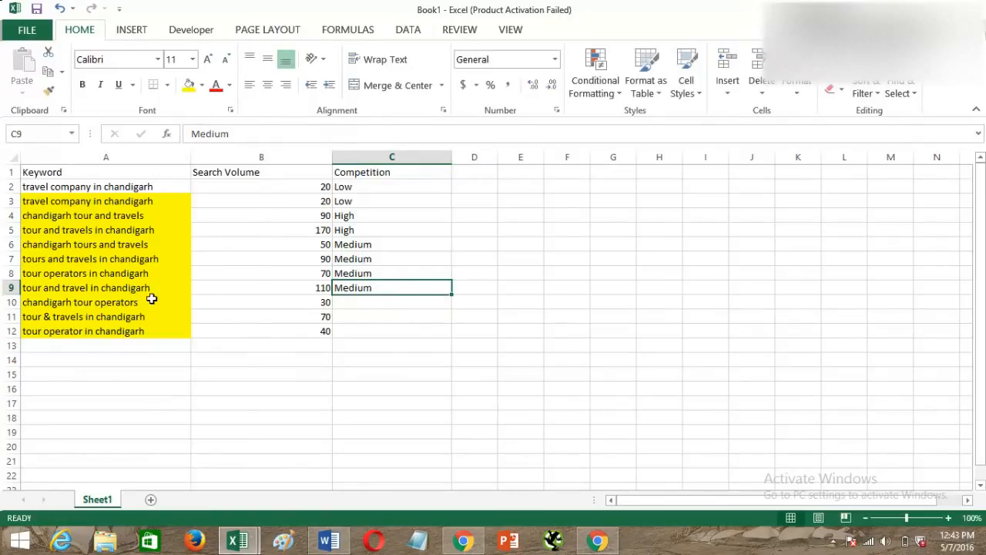
Copy "chandigarh tour operators" from A10 and find it in the Keyword Planner results in Chrome.
click(151, 298)
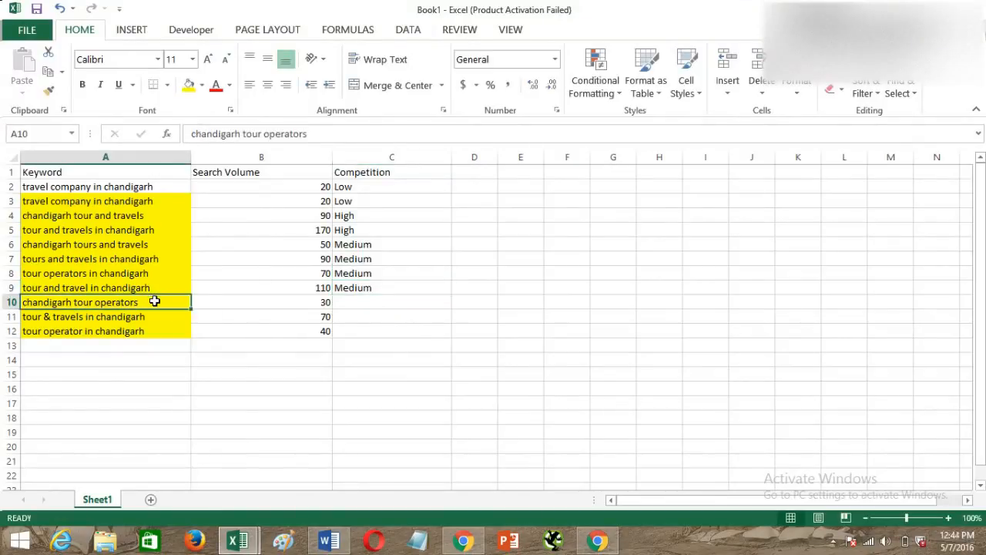
key(ctrl+c)
key(alt+Tab)
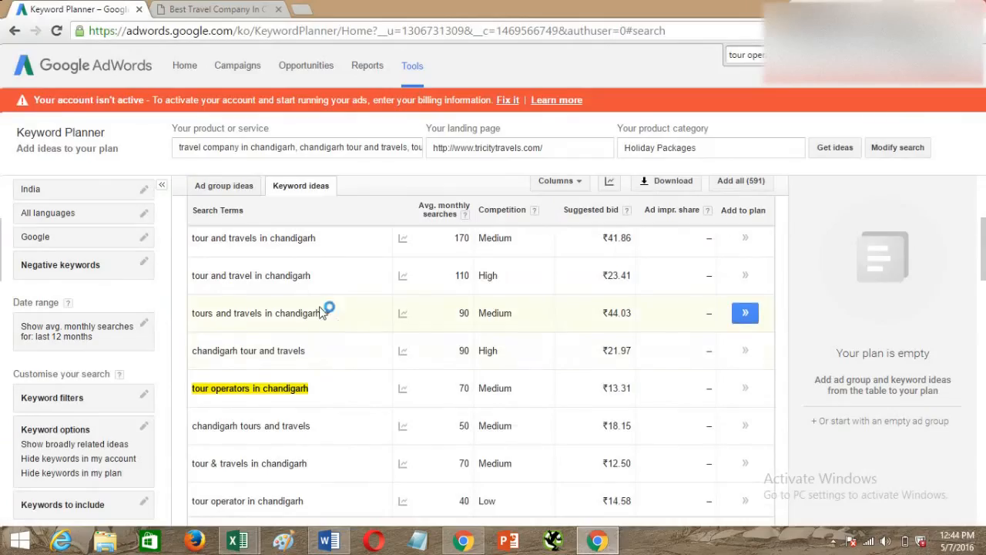
scroll(324, 373, down, 3)
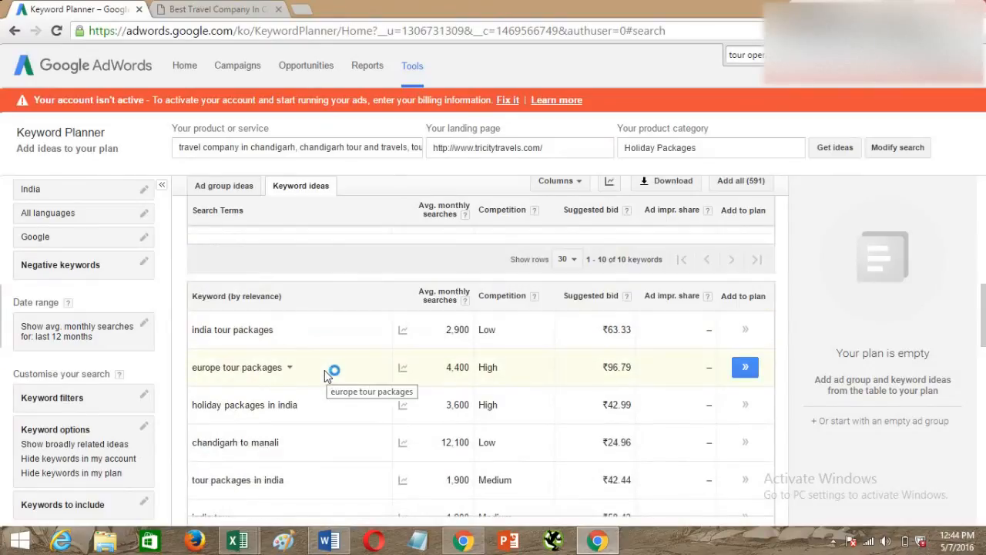
scroll(324, 373, up, 3)
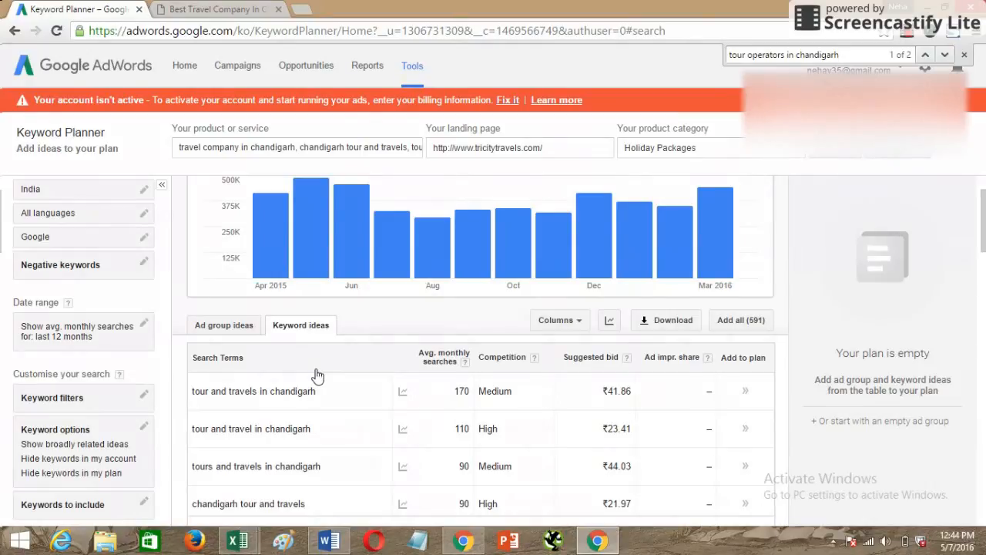
scroll(318, 385, down, 2)
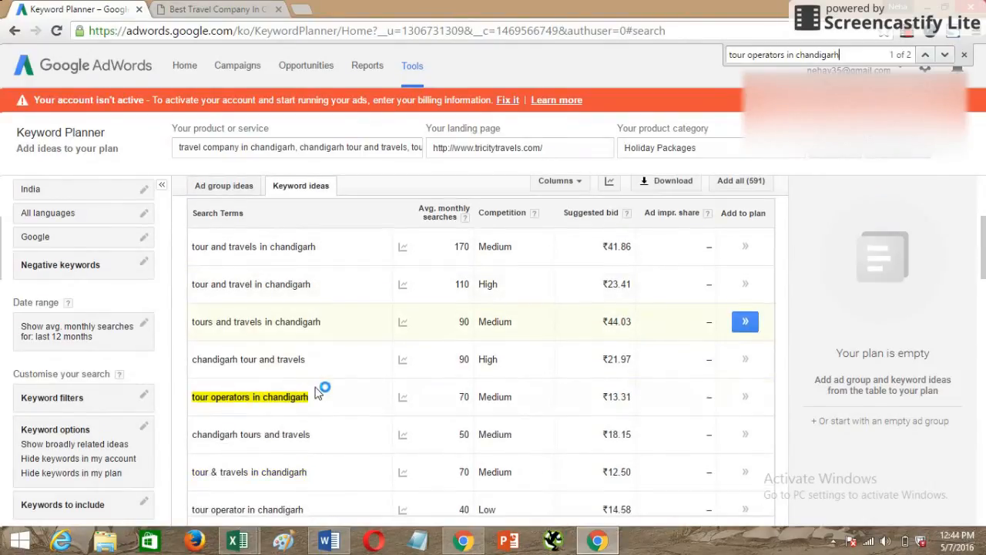
click(336, 150)
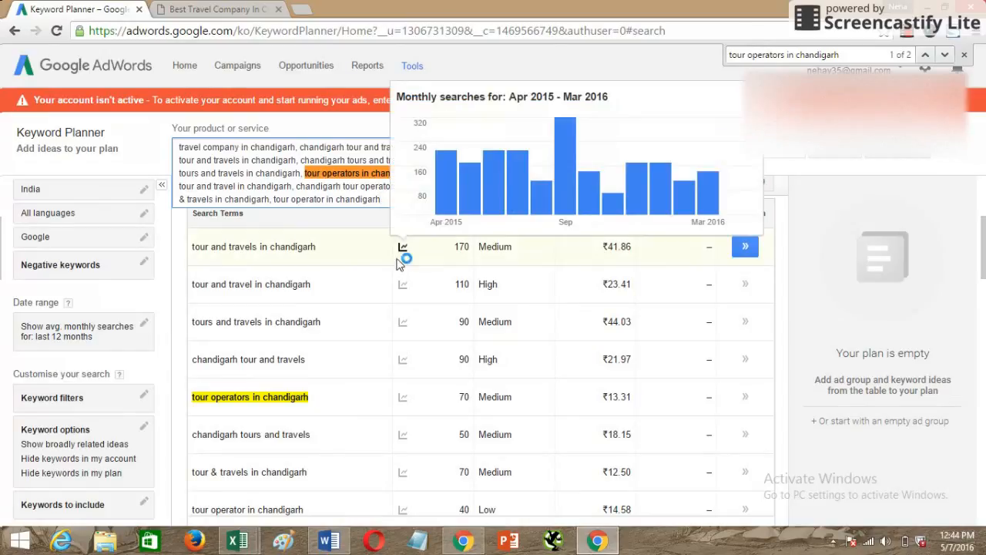
key(alt+Tab)
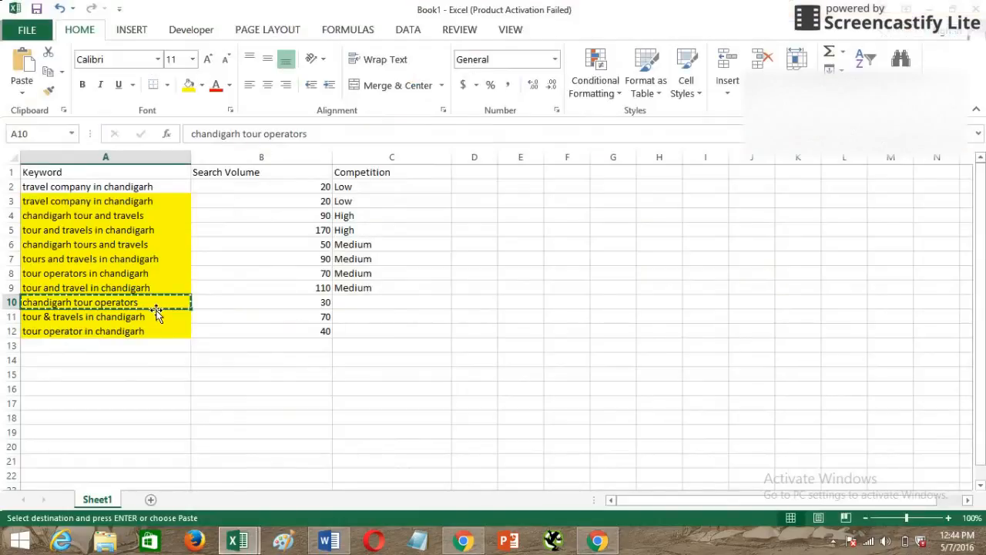
key(alt+Tab)
key(ctrl+f)
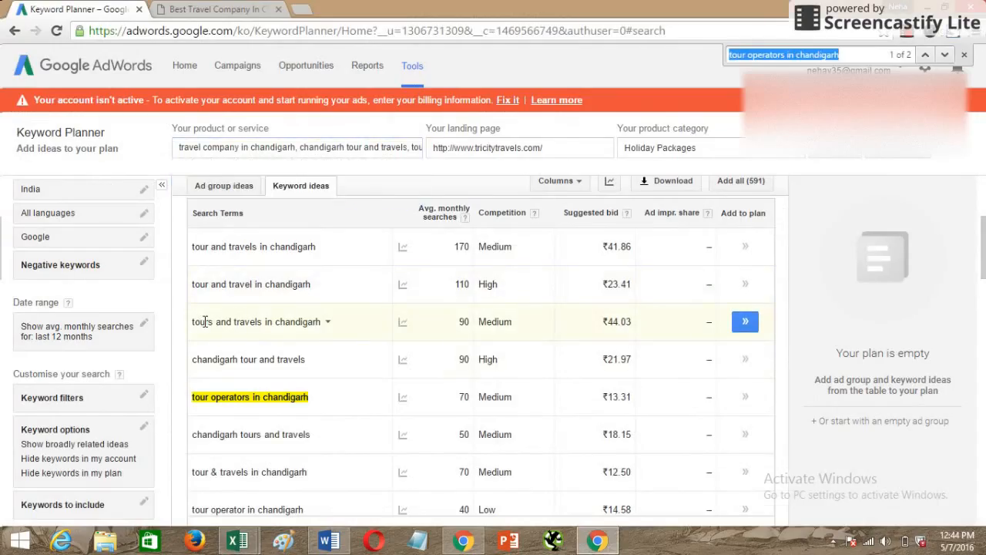
key(alt+Tab)
key(alt+Tab)
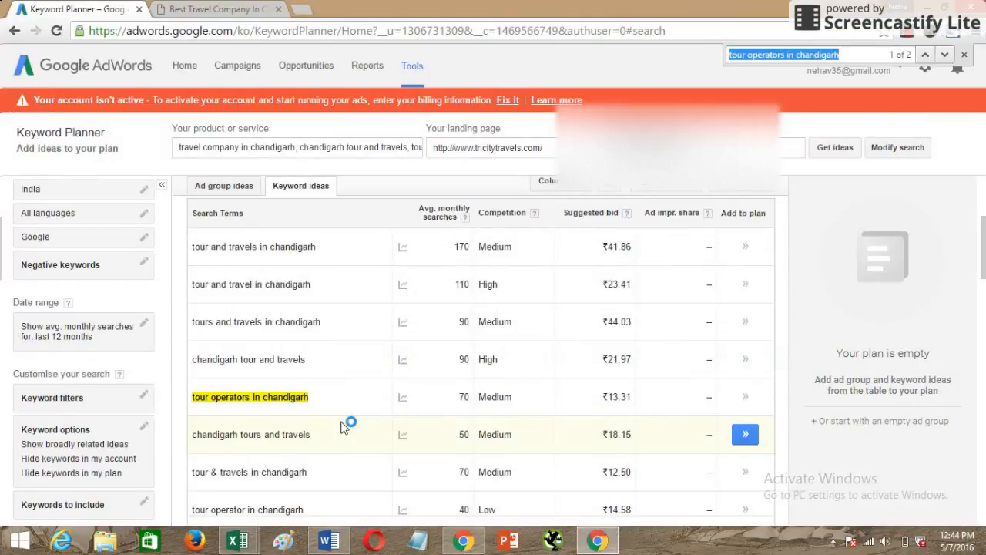
key(ctrl+v)
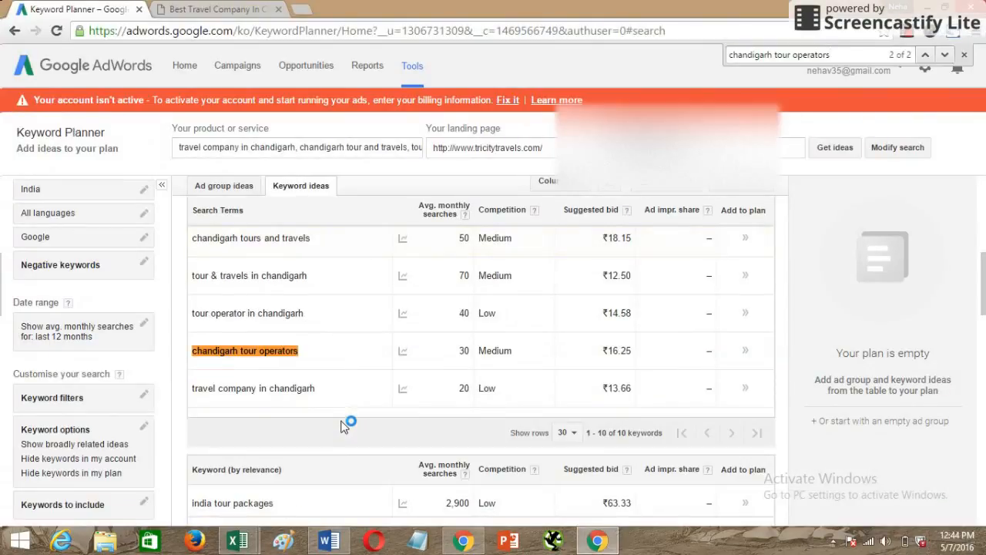
Return to the Excel sheet and enter Medium as the competition for "chandigarh tour operators" in C10.
key(alt+Tab)
click(388, 308)
text(medium)
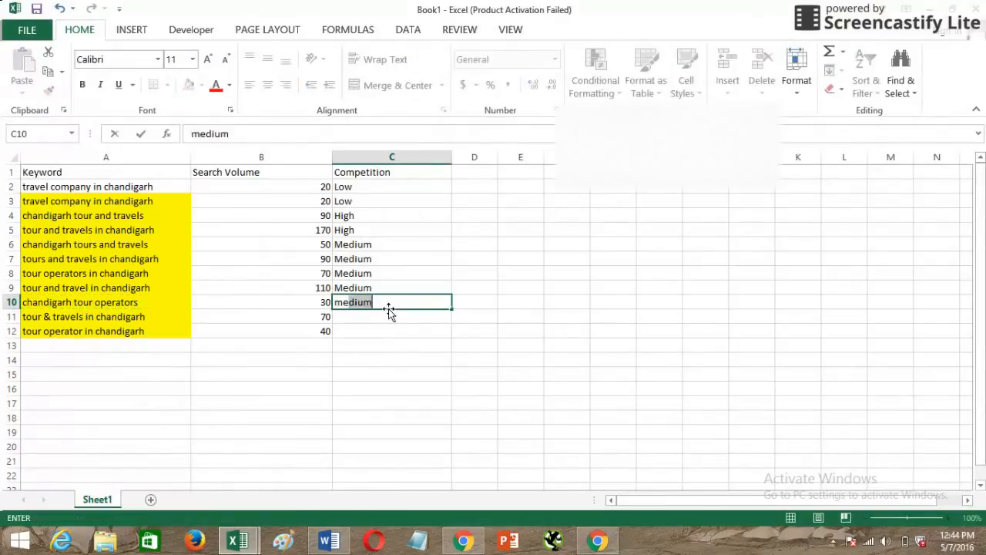
key(Return)
Look up "tour & travels in chandigarh" from A11 on the Keyword Planner page and enter Medium as its competition in C11.
click(80, 314)
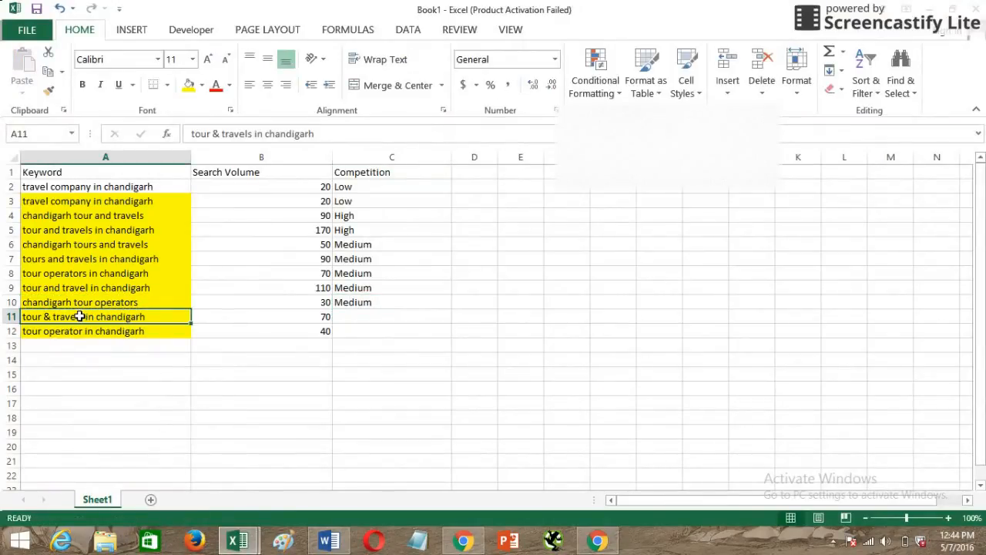
key(ctrl+c)
key(alt+Tab)
key(ctrl+f)
key(ctrl+v)
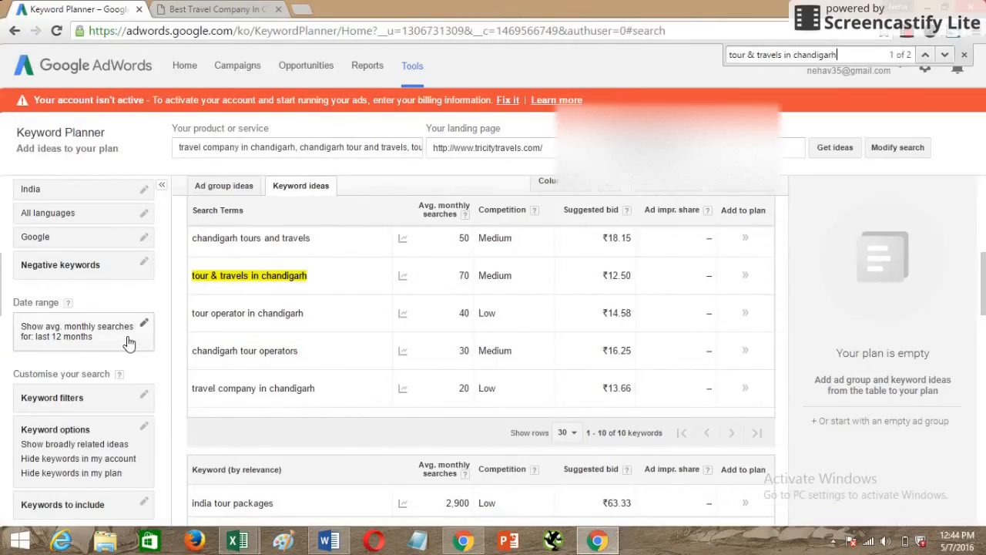
key(alt+Tab)
text(Med)
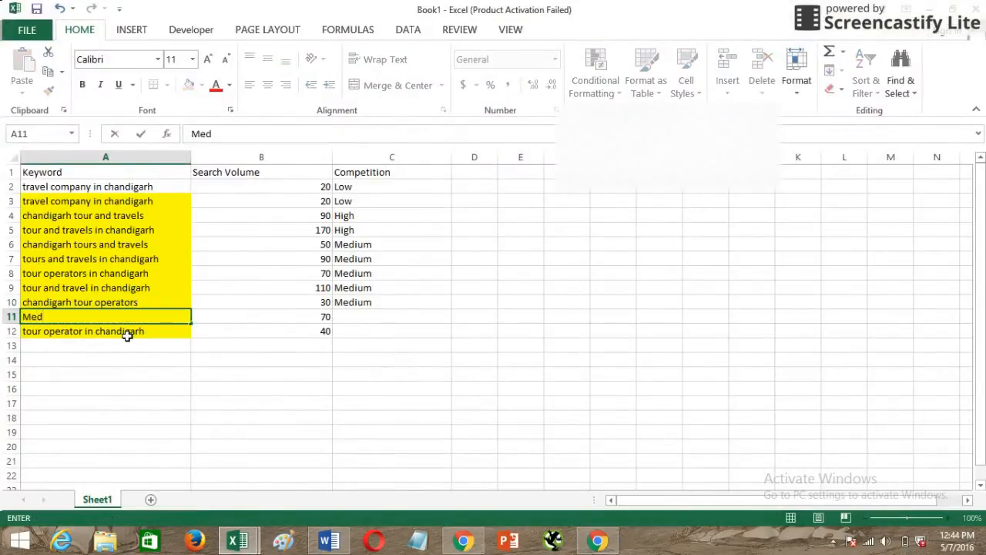
key(Escape)
click(352, 311)
text(Med)
key(Return)
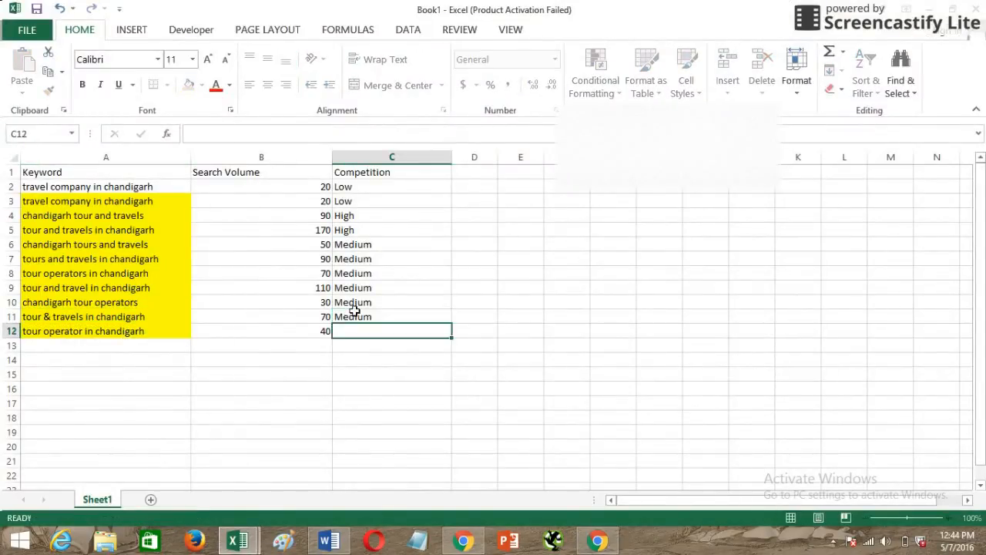
Look up "tour operator in chandigarh" from A12 on the Keyword Planner page and enter Low as its competition in C12.
key(alt+Tab)
key(alt+Tab)
click(126, 331)
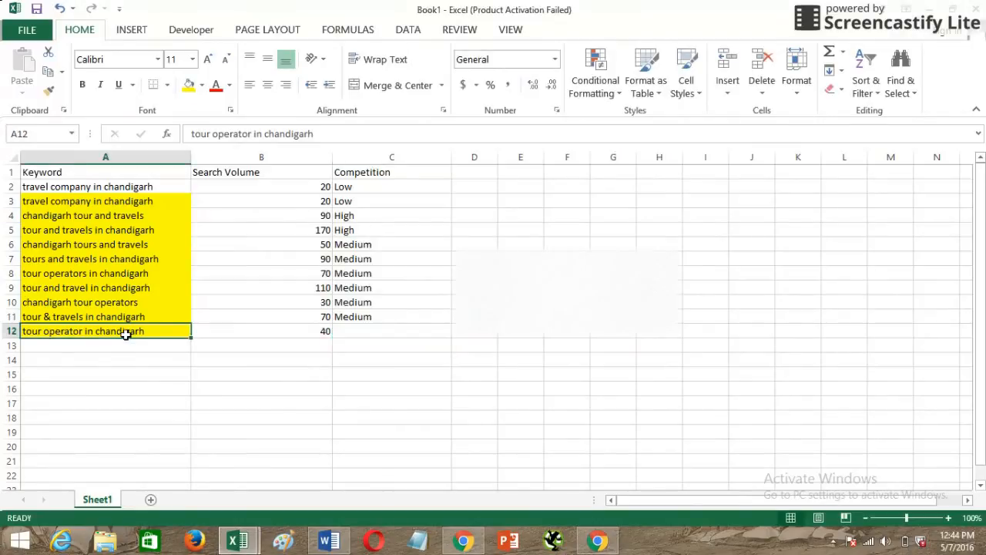
key(ctrl+c)
key(alt+Tab)
key(ctrl+f)
key(ctrl+v)
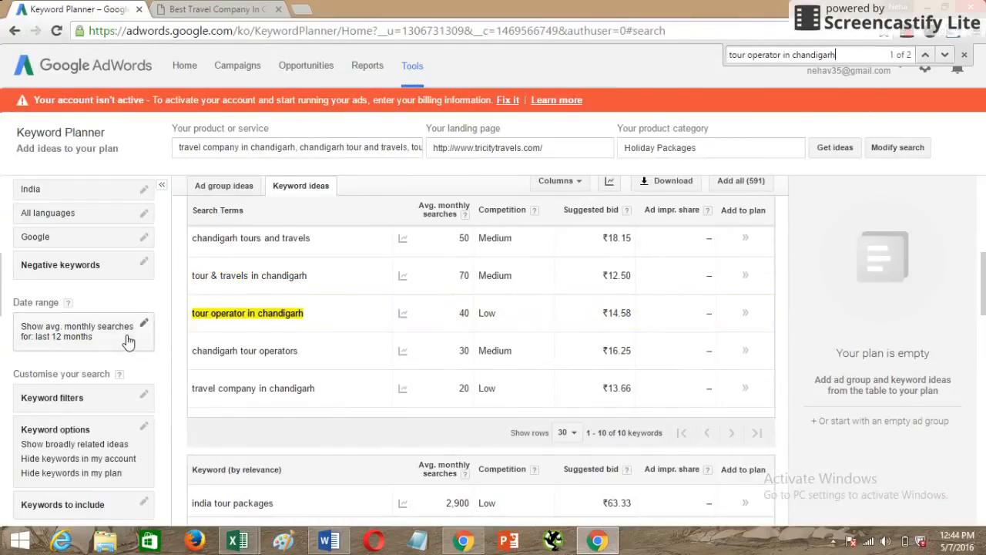
key(alt+Tab)
click(424, 328)
text(Low)
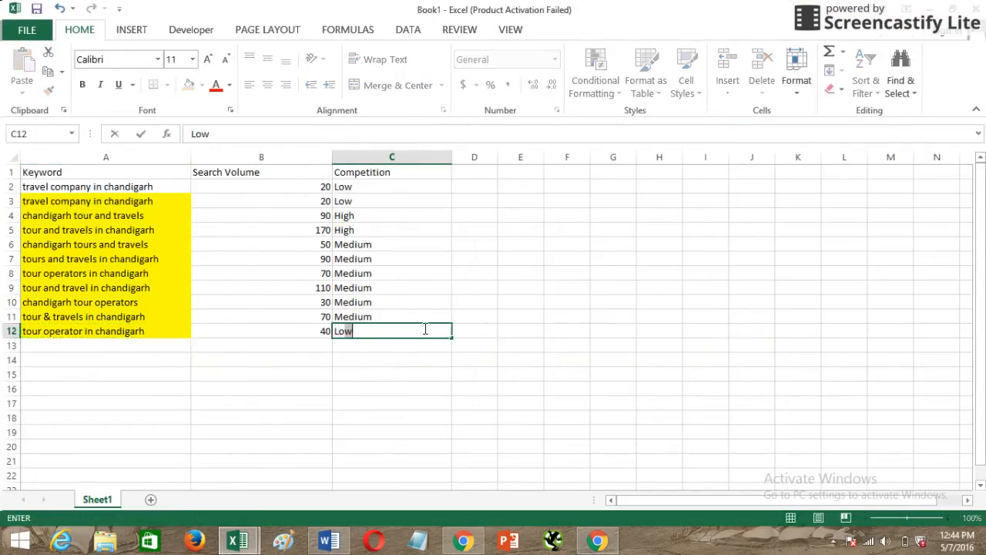
key(Return)
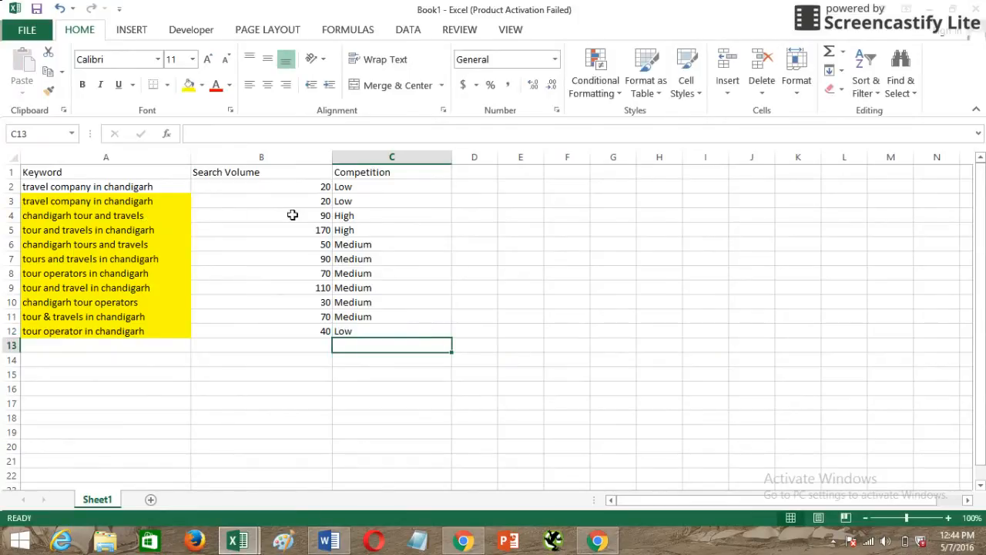
Fill the two High-competition keyword rows, A4:C5, with red.
drag(128, 218, 352, 226)
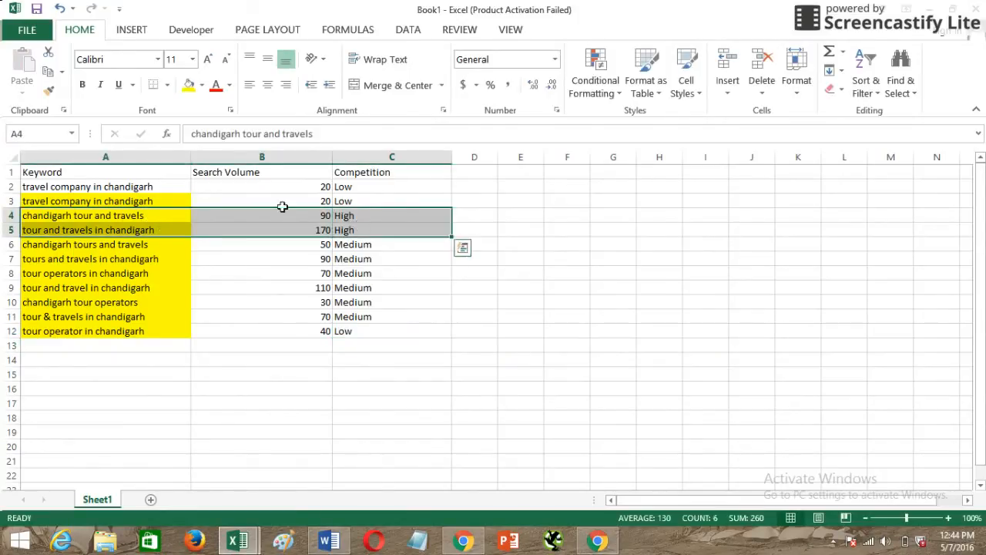
click(202, 85)
click(202, 215)
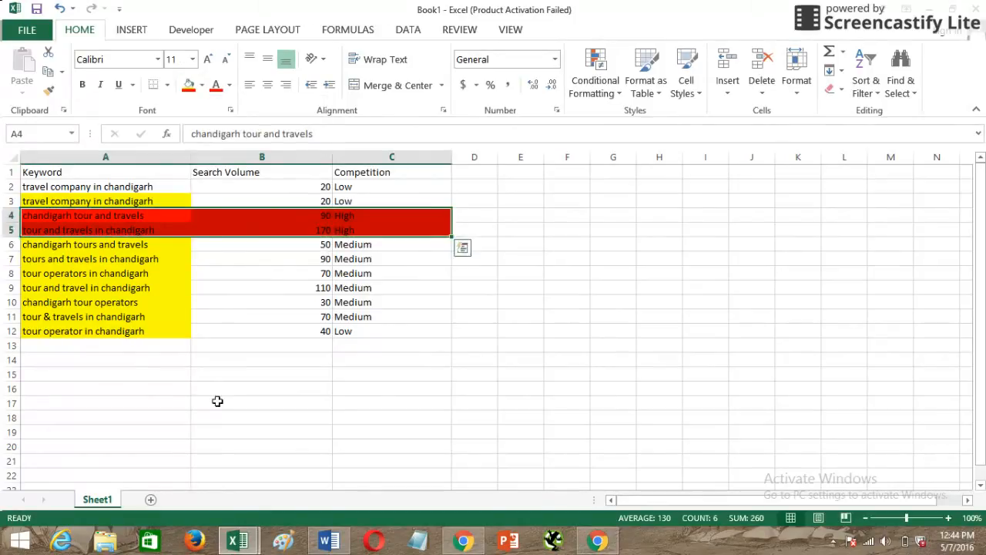
click(218, 401)
Review the keyword list in A2:A12 and the Medium and Low competition keywords in rows 6 to 12.
drag(90, 185, 94, 336)
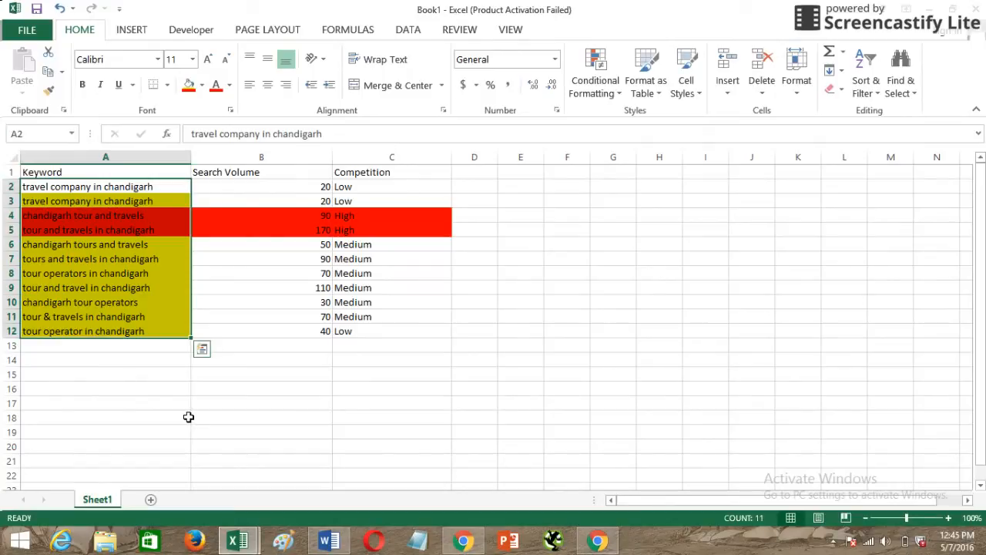
click(308, 419)
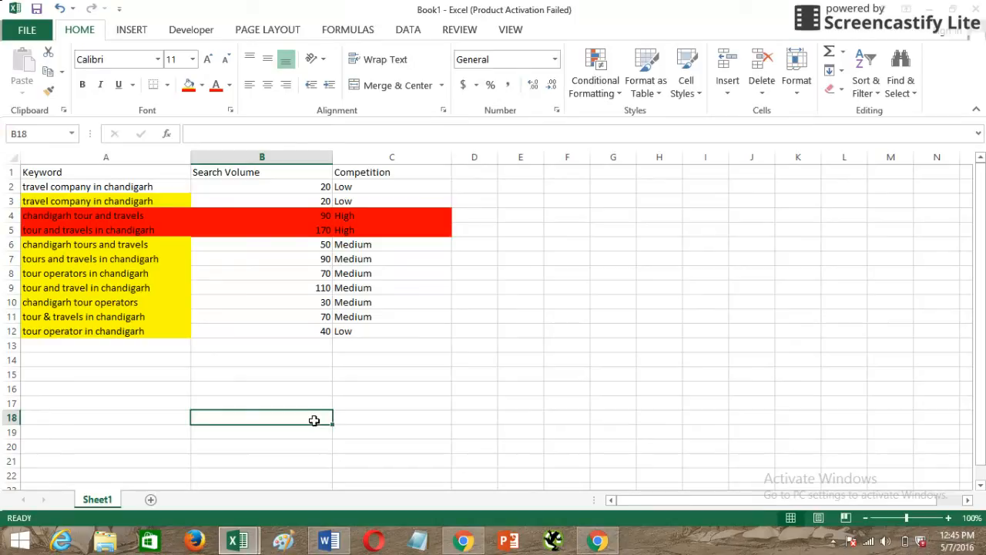
click(367, 245)
drag(367, 245, 370, 339)
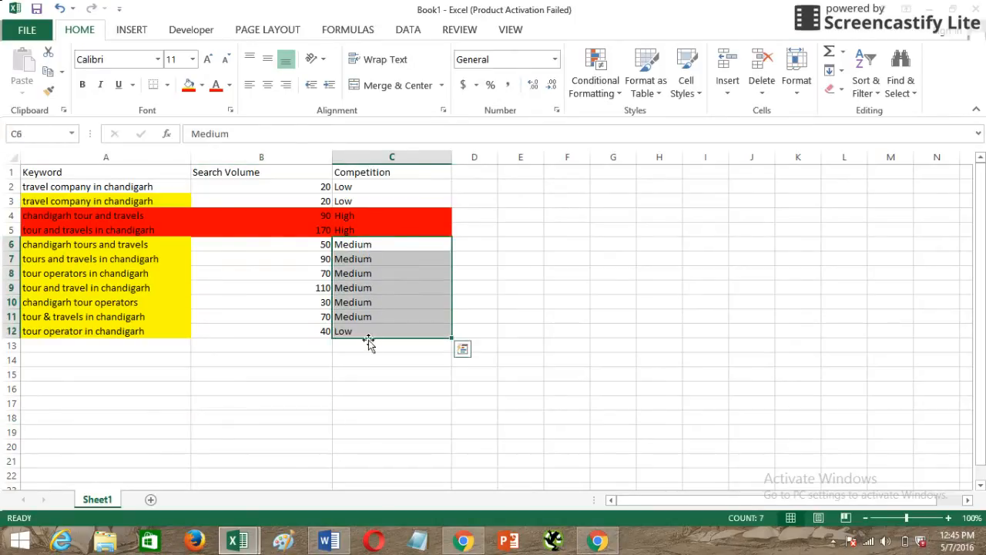
click(347, 376)
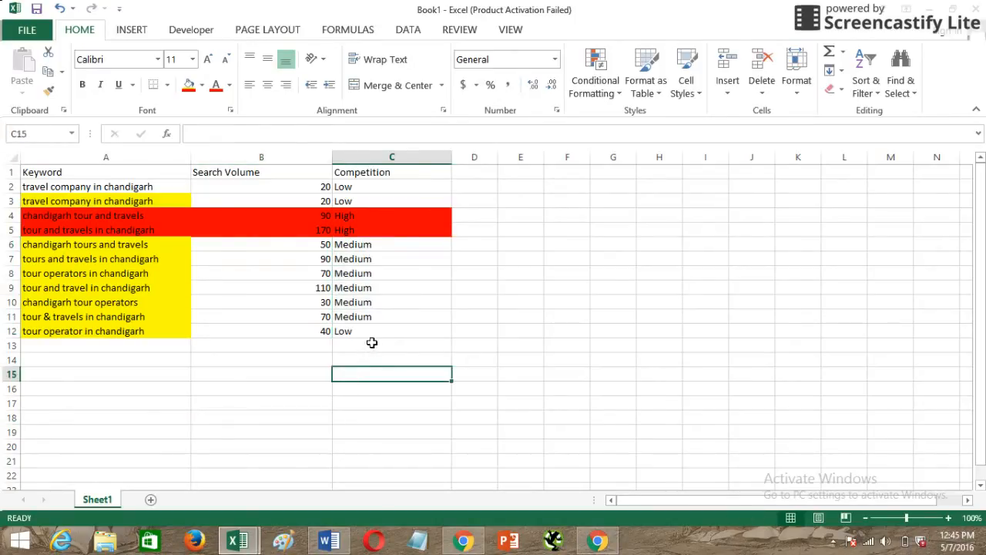
drag(79, 244, 82, 331)
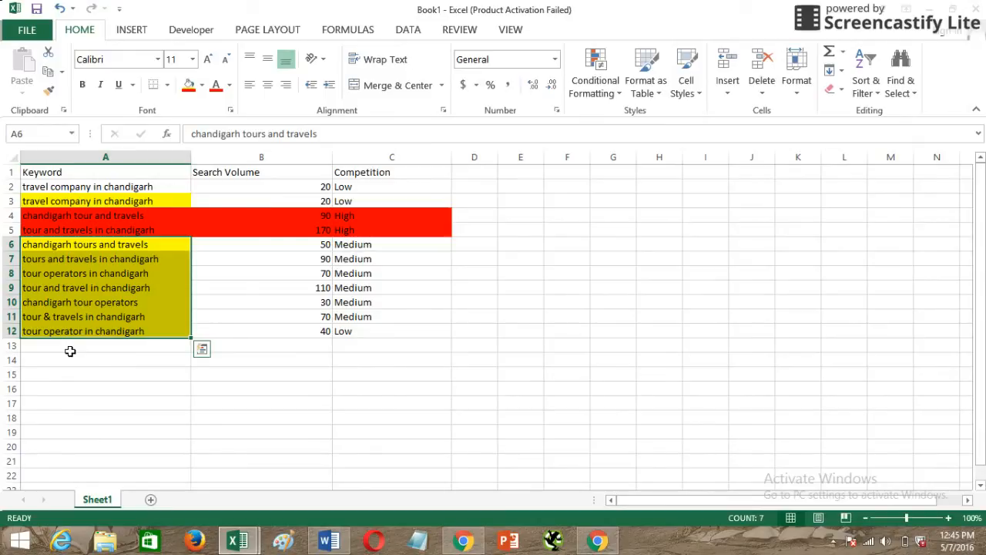
Switch to Chrome, open Google in a new tab and change from the Indian site to Google.com.
click(599, 541)
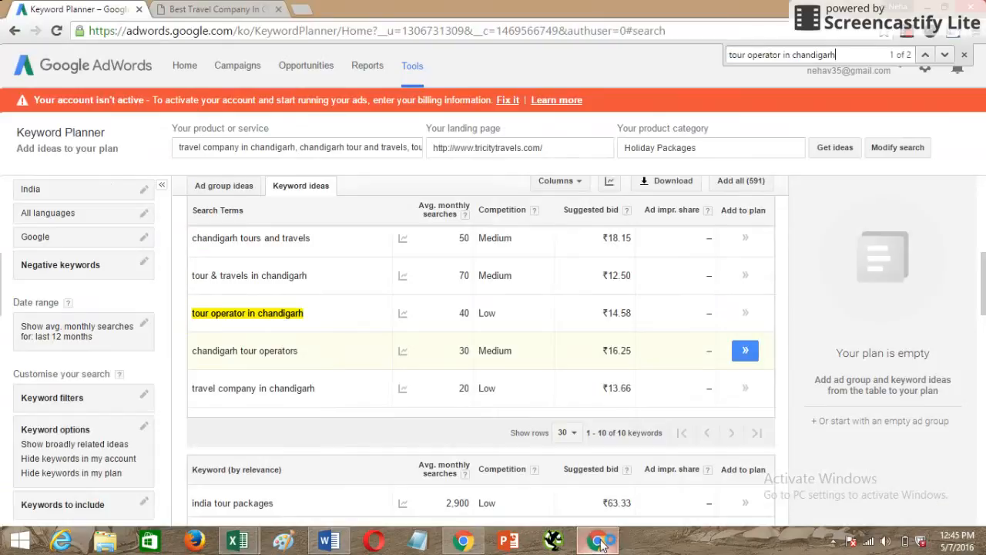
click(300, 10)
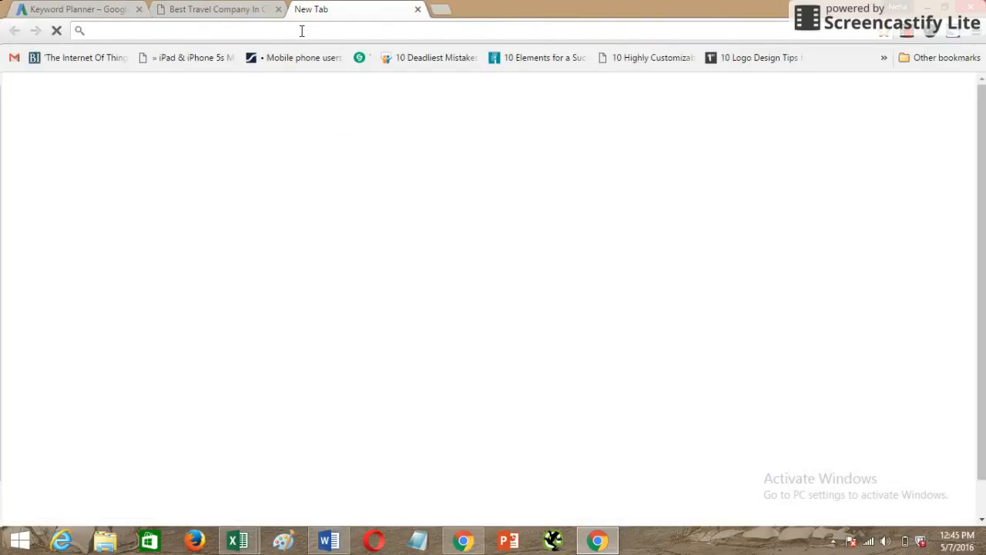
text(google.com)
key(Return)
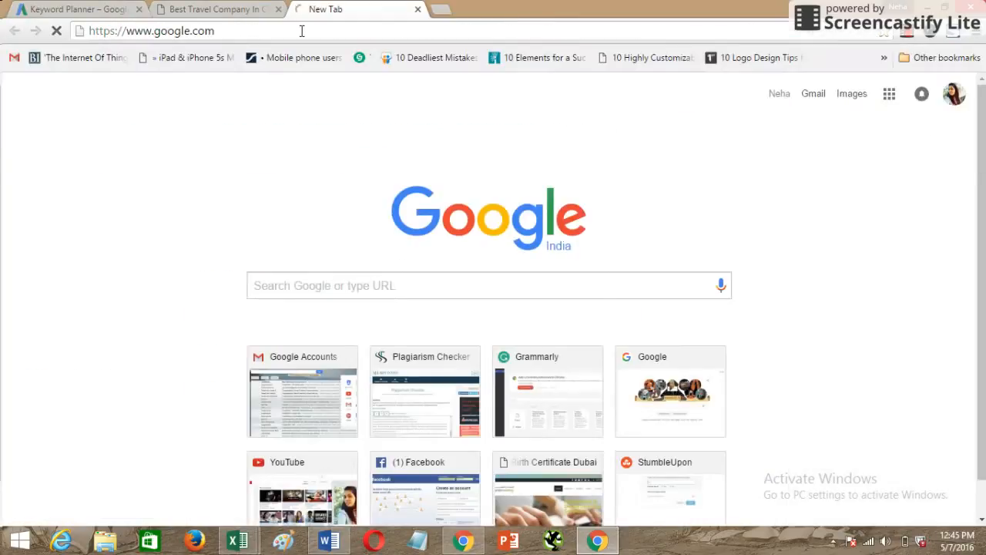
click(930, 512)
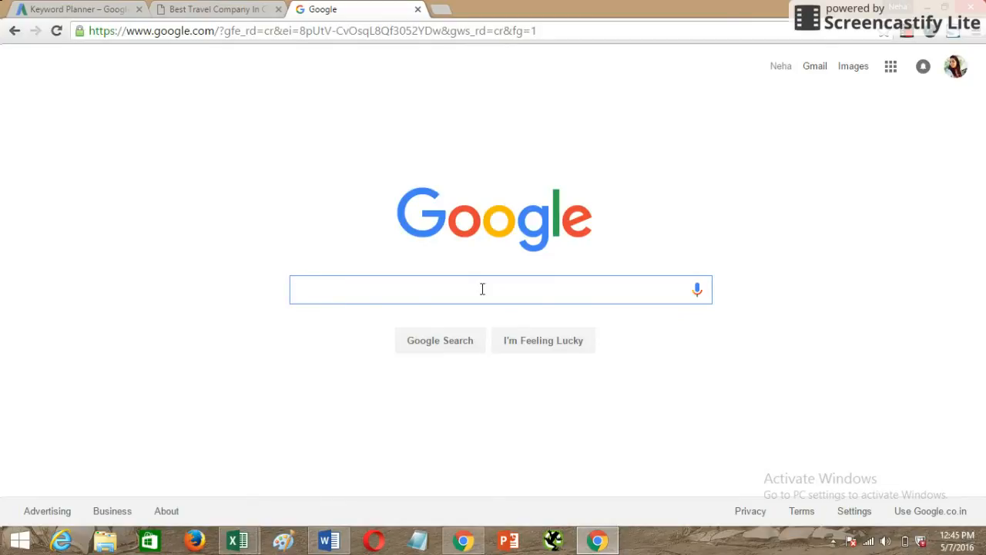
Search Google for travel companies in Chandigarh using the suggested query "top travel companies in chandigarh", and dismiss the low-battery notice.
text(travel)
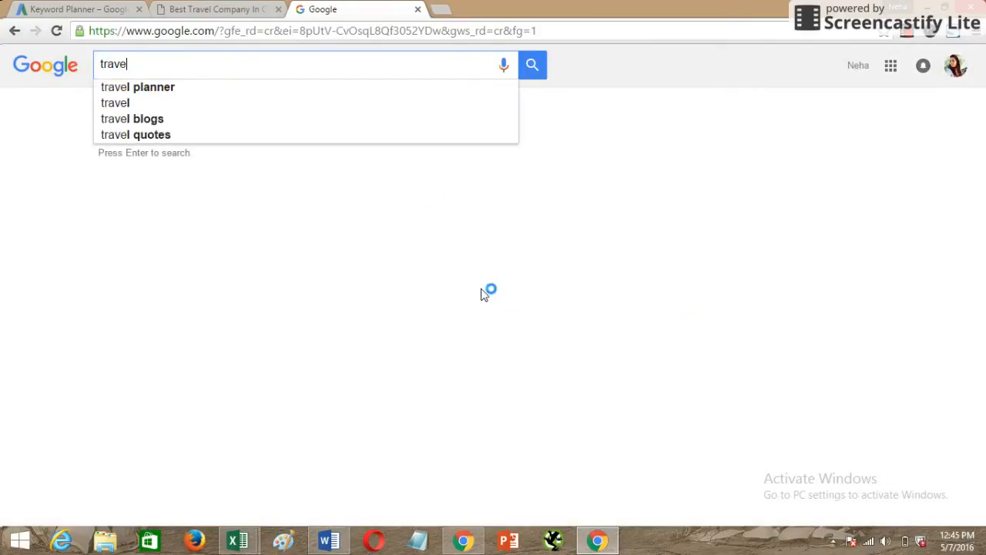
text( companies)
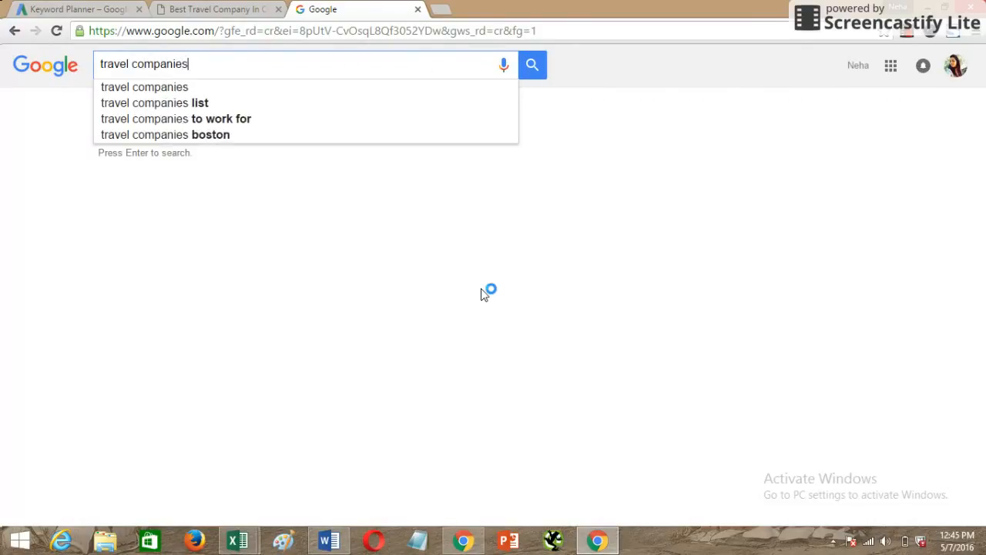
text( in  chan)
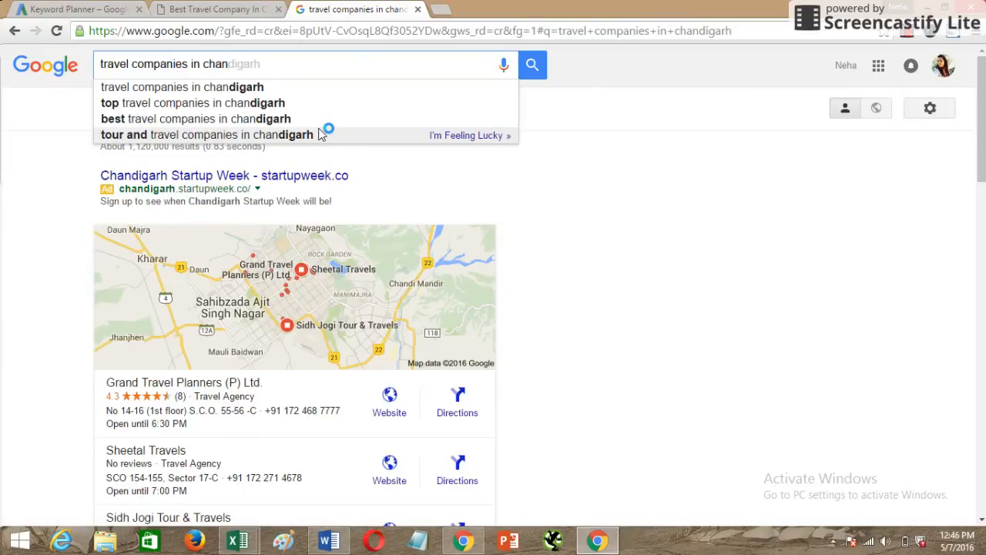
click(264, 102)
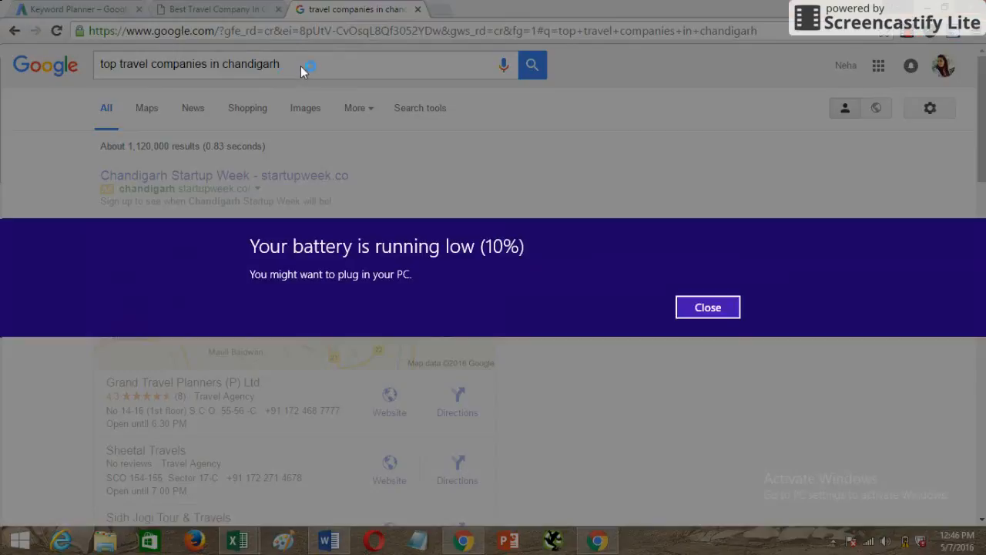
click(708, 307)
Copy the query "top travel companies in chandigarh" into Keyword Planner as the product or service, replacing the existing keywords, and get keyword ideas.
drag(281, 64, 1, 64)
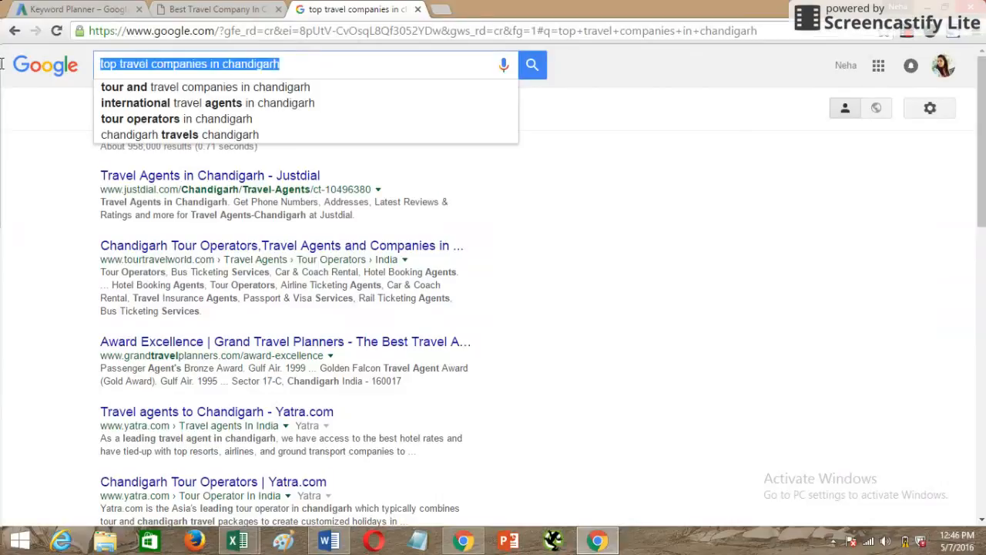
click(15, 9)
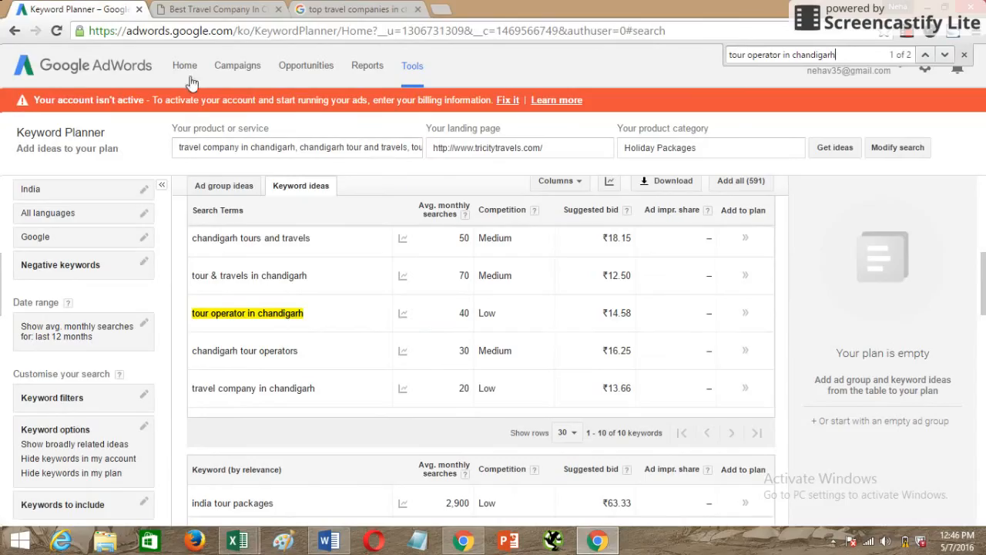
click(379, 149)
key(ctrl+a)
key(ctrl+v)
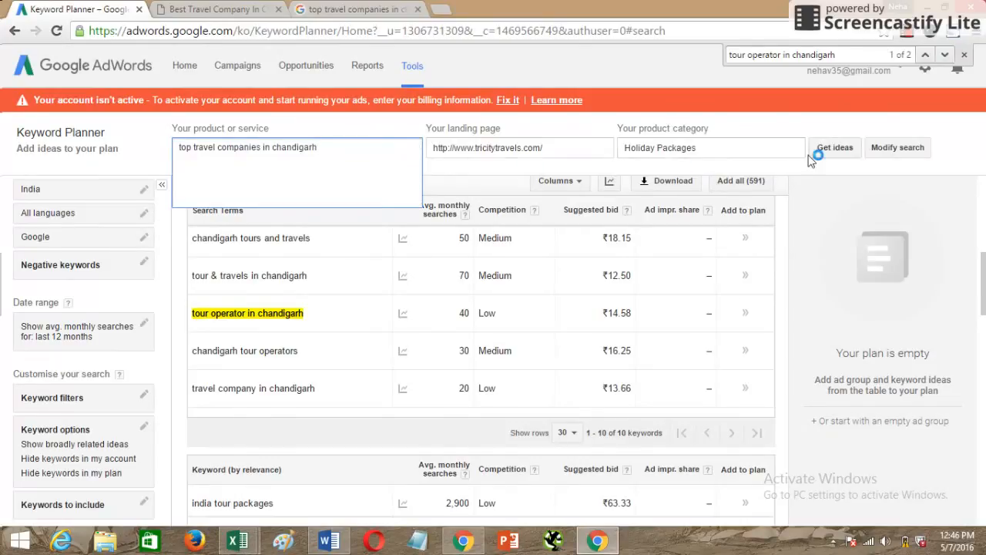
click(832, 148)
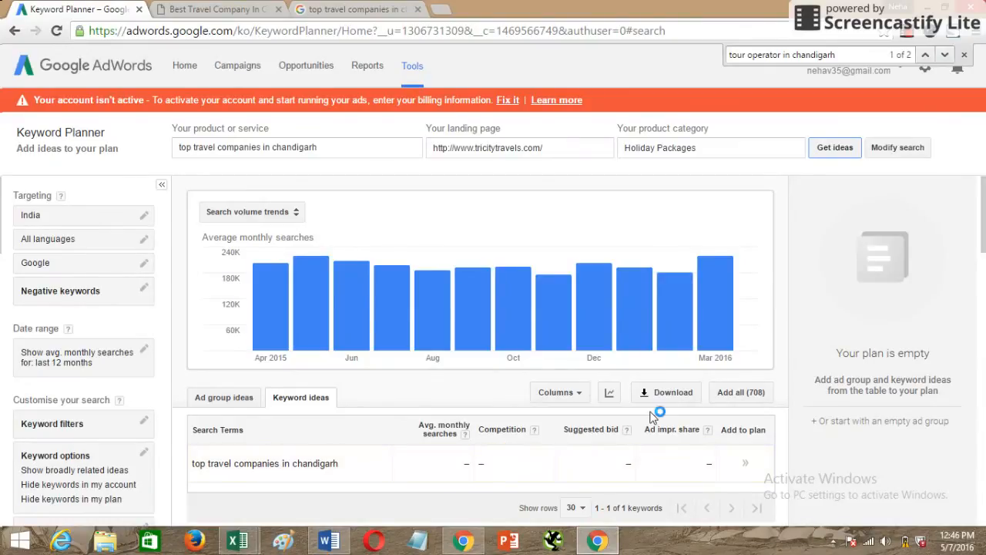
Return to the Google results and review the related searches for "top travel companies in chandigarh" at the end of the page.
click(355, 10)
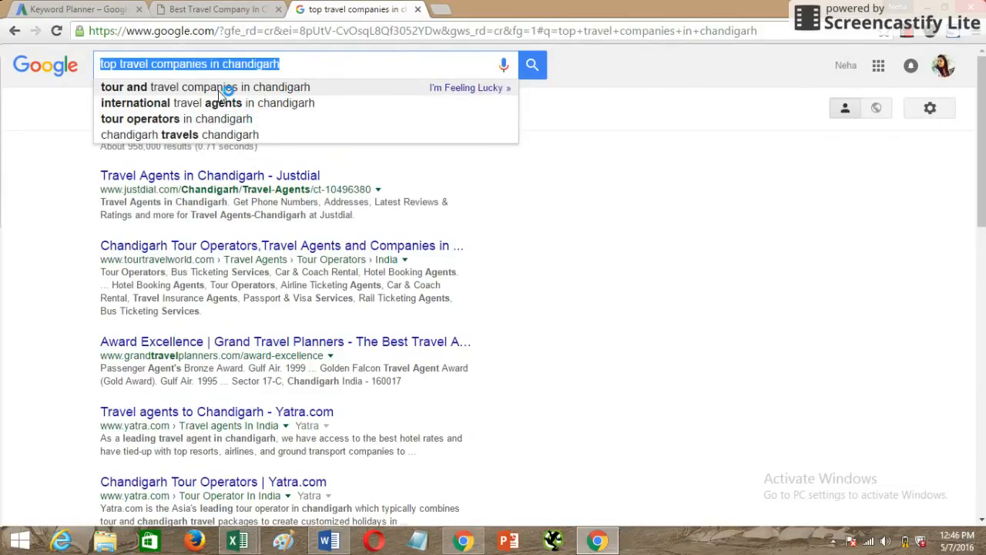
scroll(264, 165, down, 1)
scroll(774, 337, down, 10)
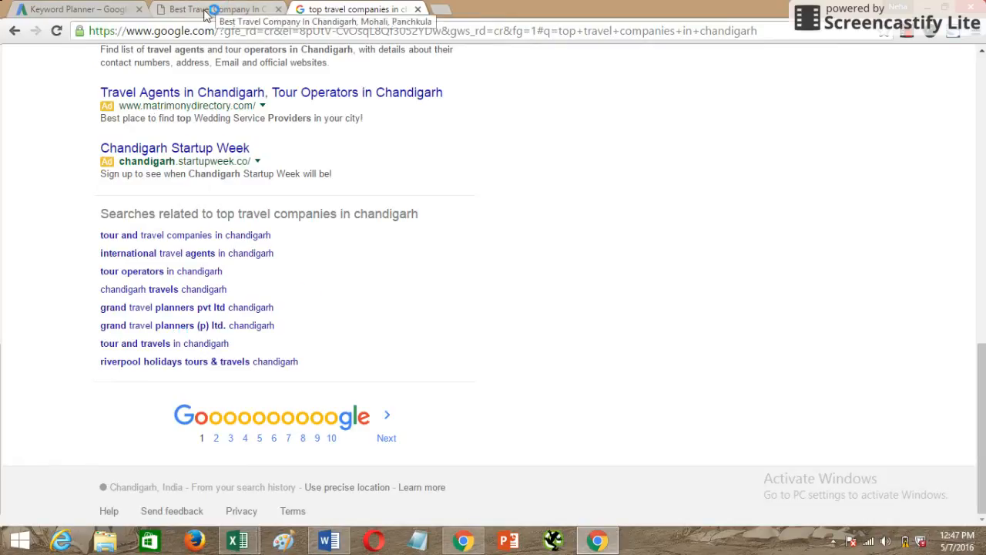
click(112, 10)
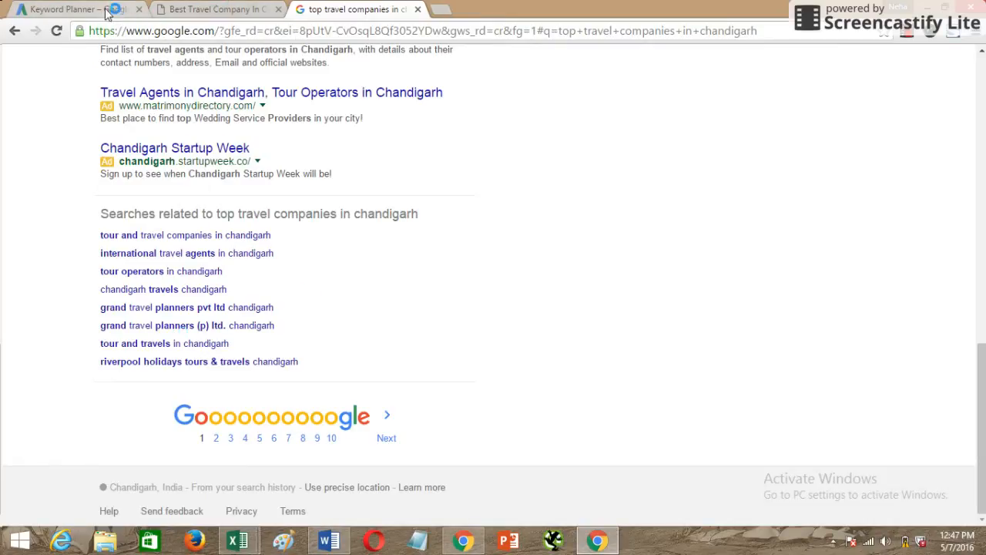
click(906, 39)
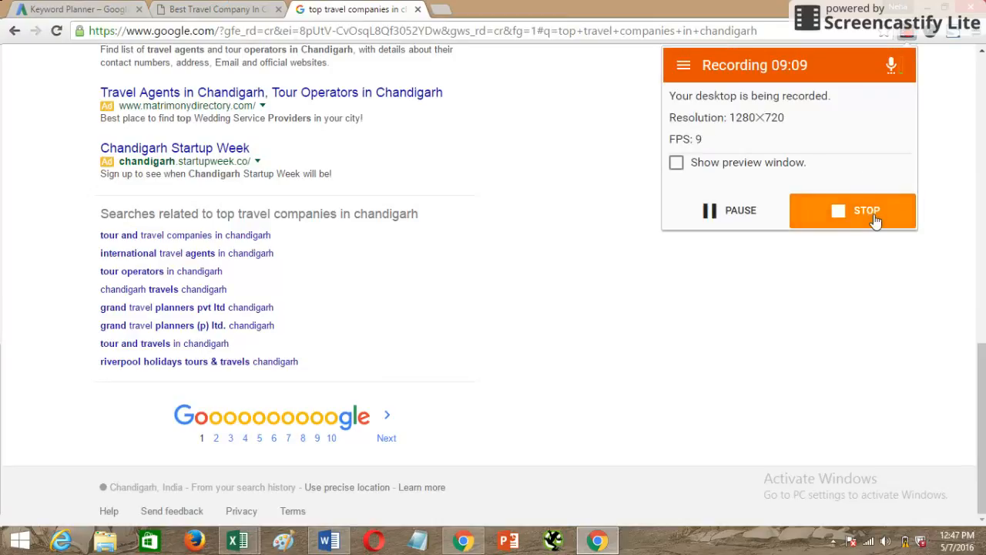